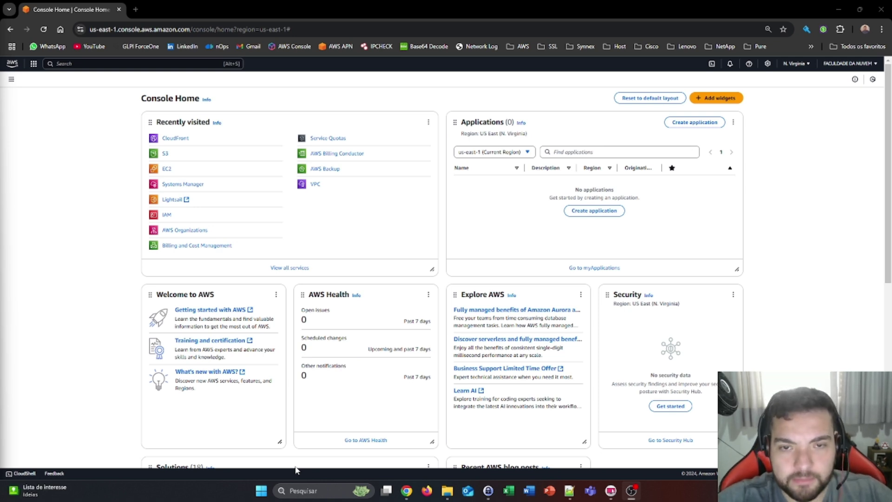
Open index.html from the SiteEstatico folder and look over the page's heading and layout
click(453, 496)
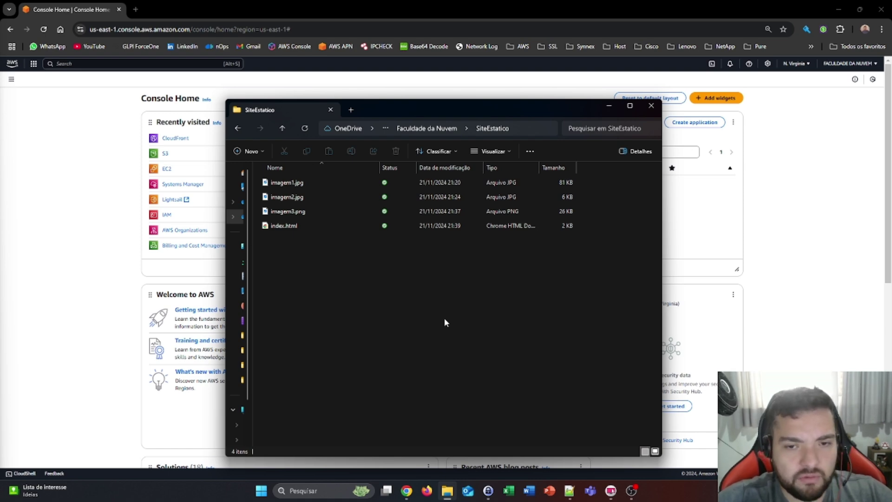
double_click(298, 232)
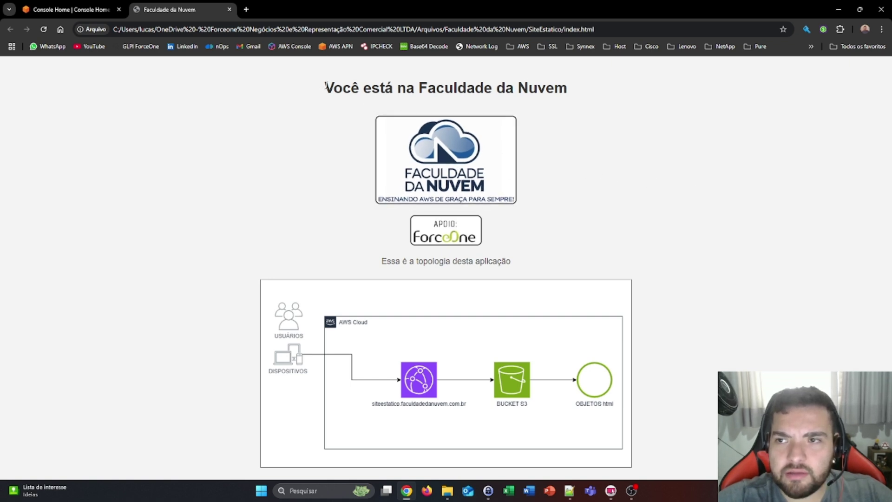
drag(327, 86, 490, 99)
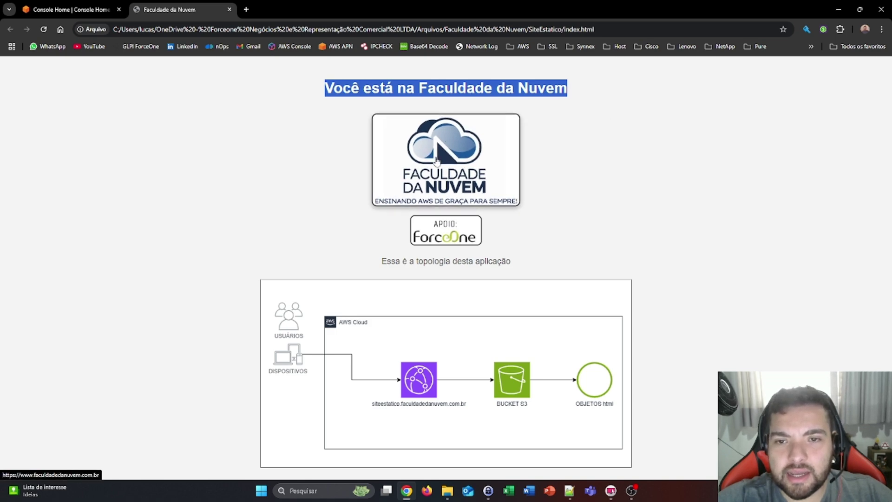
Follow the page's Faculdade da Nuvem and ForceOne logo links to check their destinations, returning to the static page after each
click(470, 155)
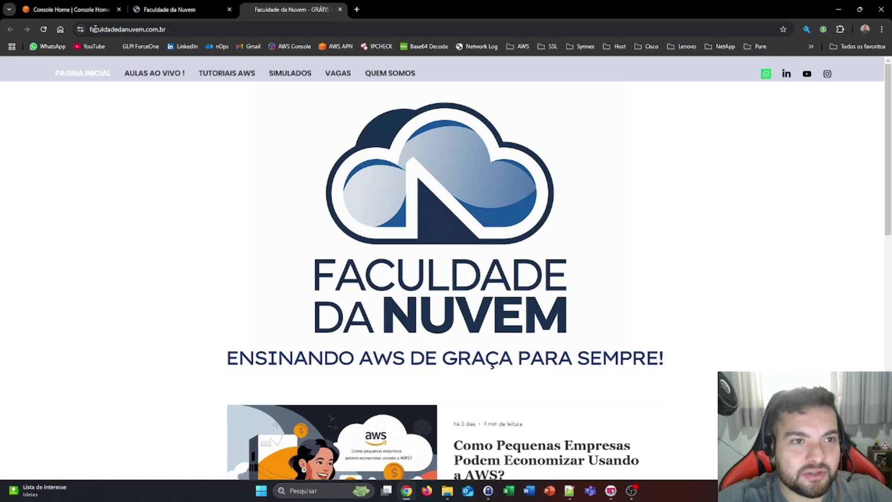
drag(102, 29, 259, 39)
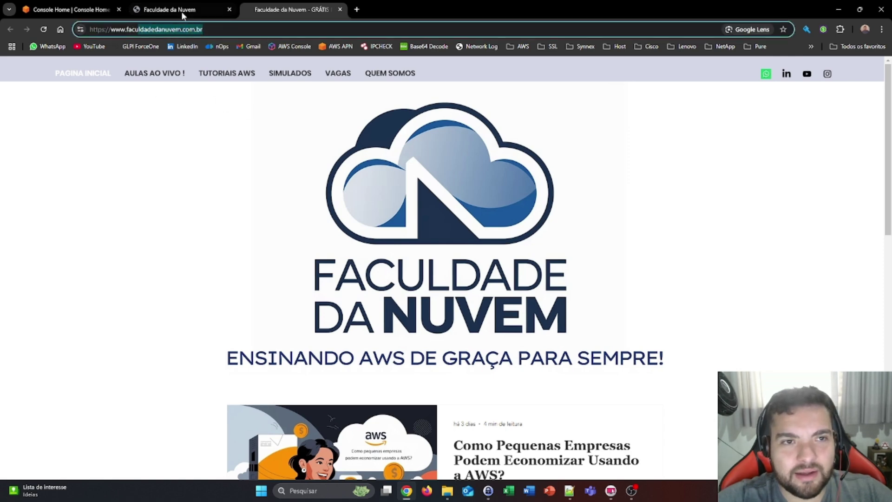
click(184, 11)
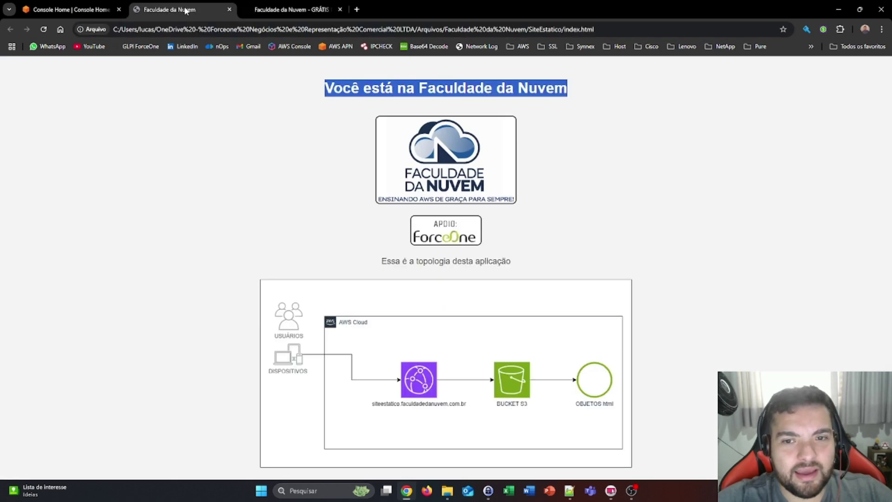
click(452, 232)
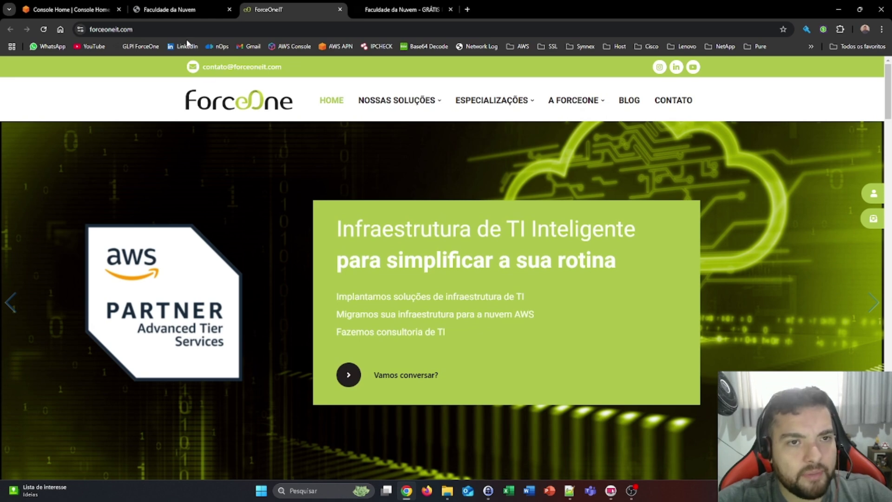
click(176, 8)
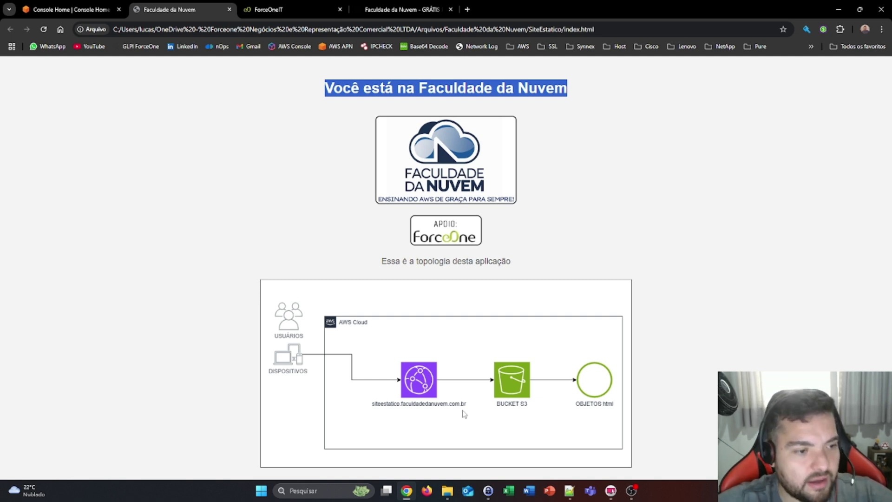
Switch to the AWS console, open the S3 service and start creating a bucket
key(ctrl+Page_Up)
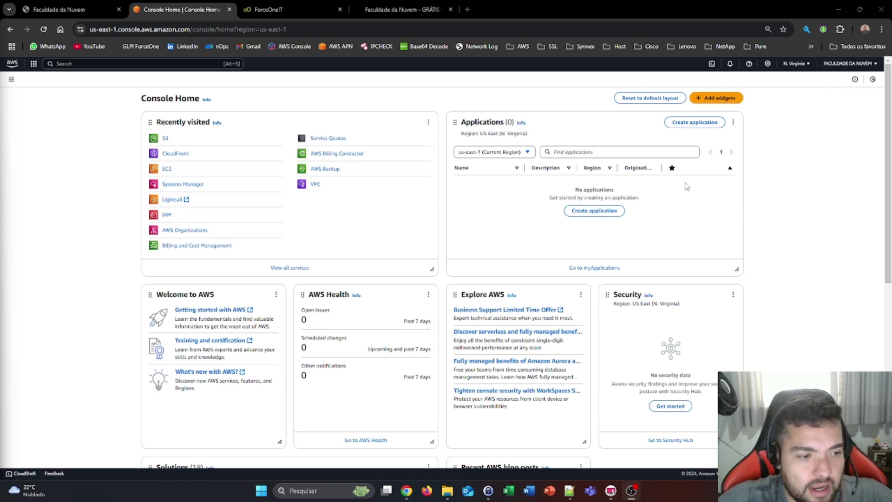
click(124, 65)
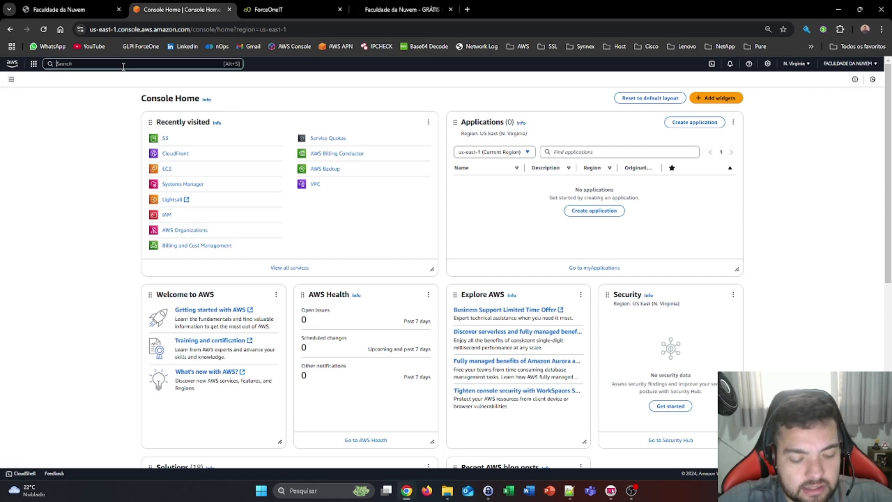
text(s3)
click(160, 109)
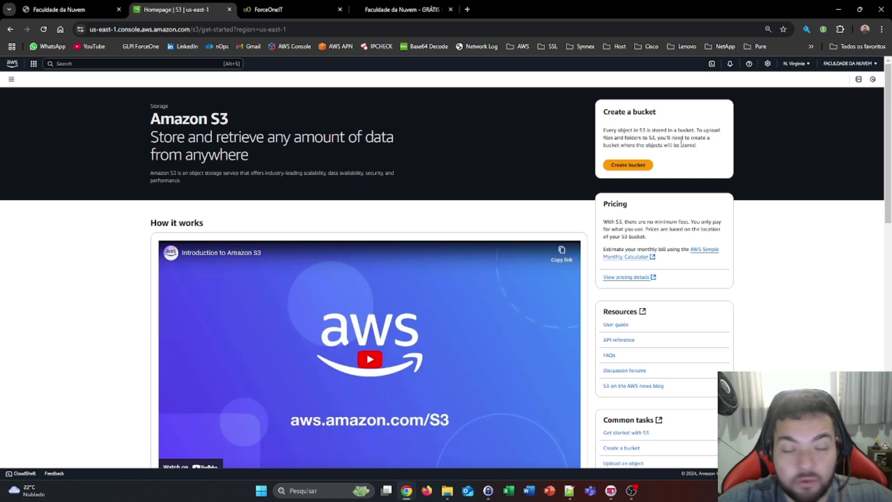
click(644, 169)
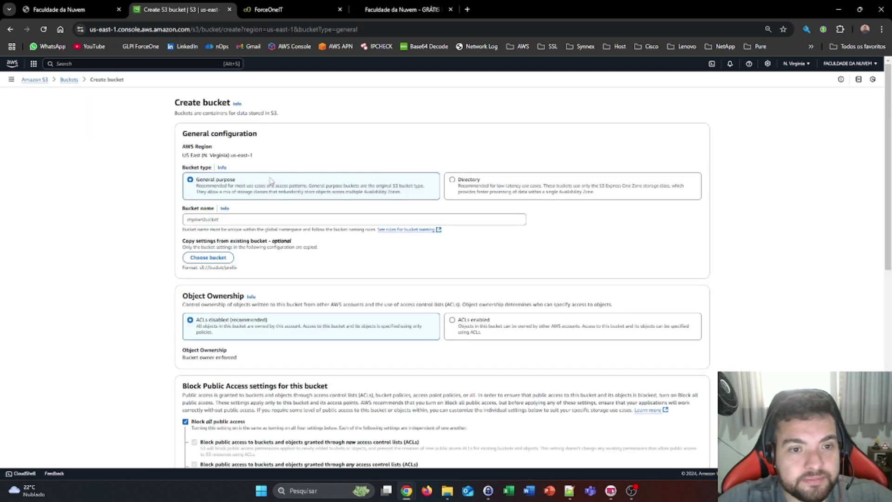
Name the new general purpose bucket cdn-aula1.faculdadedanuvem.com.br
drag(184, 209, 216, 210)
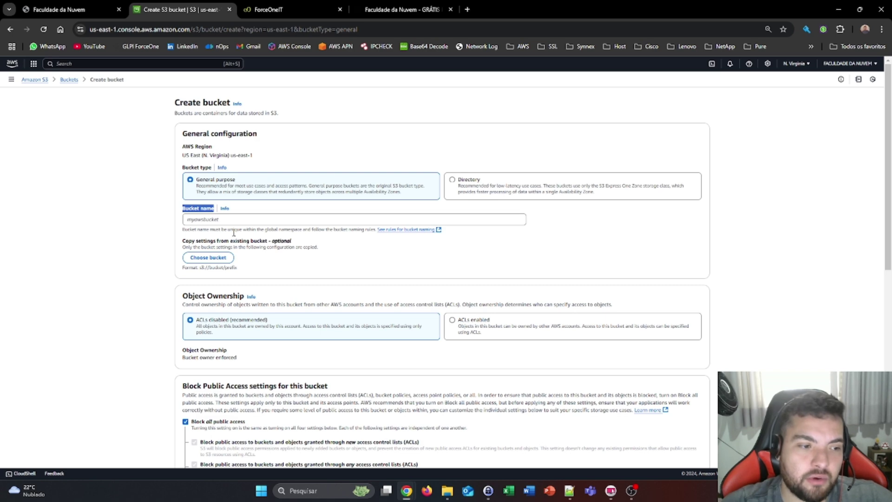
click(258, 217)
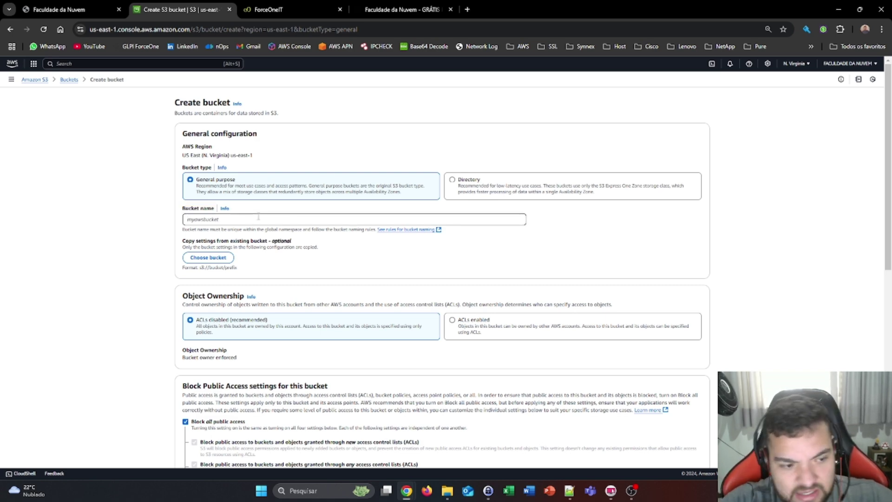
text(cdn)
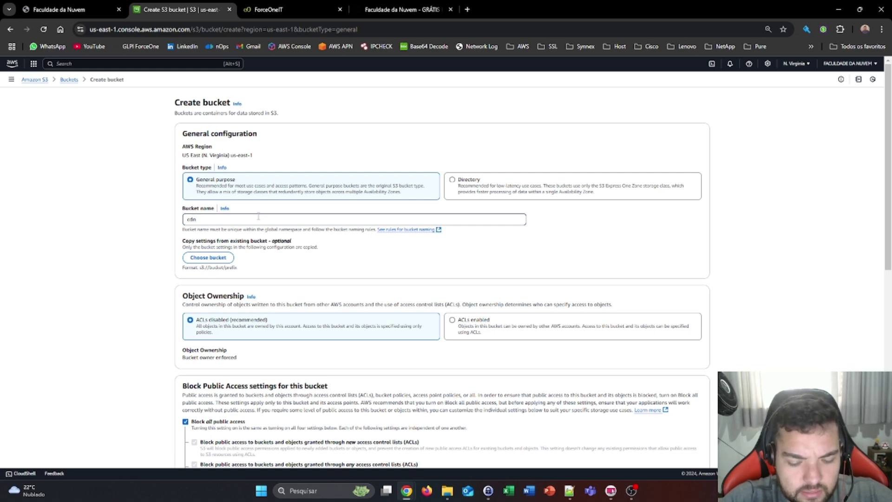
text(-ault)
key(BackSpace)
key(BackSpace)
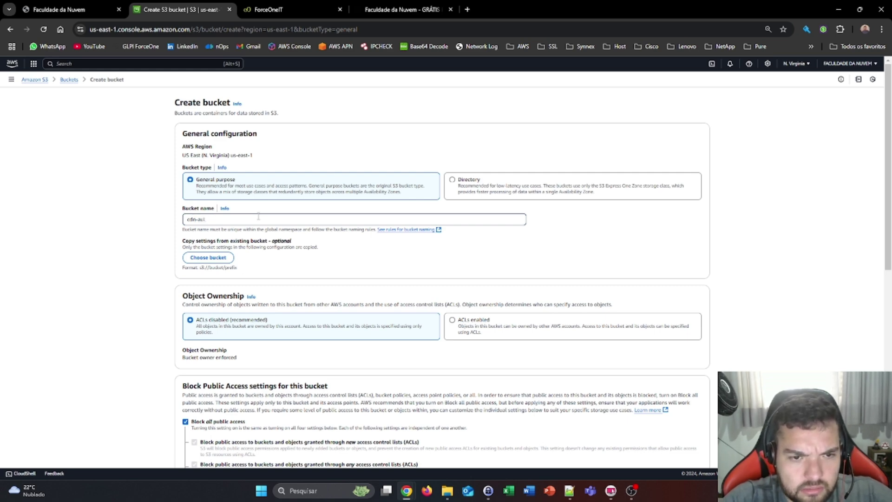
text(a1)
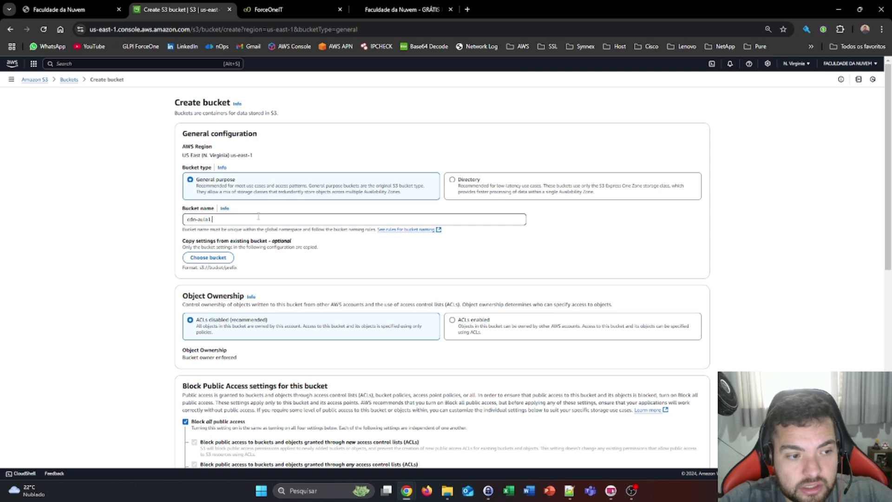
text(.fac)
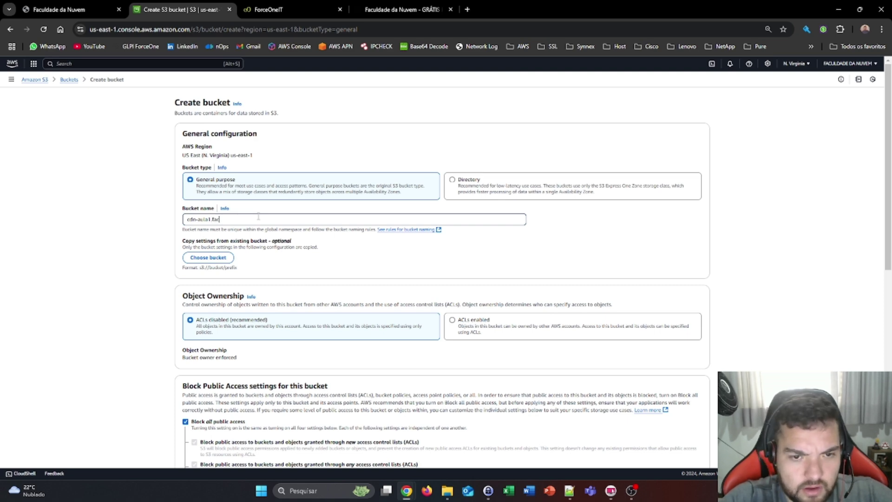
text(uldadedanuvem)
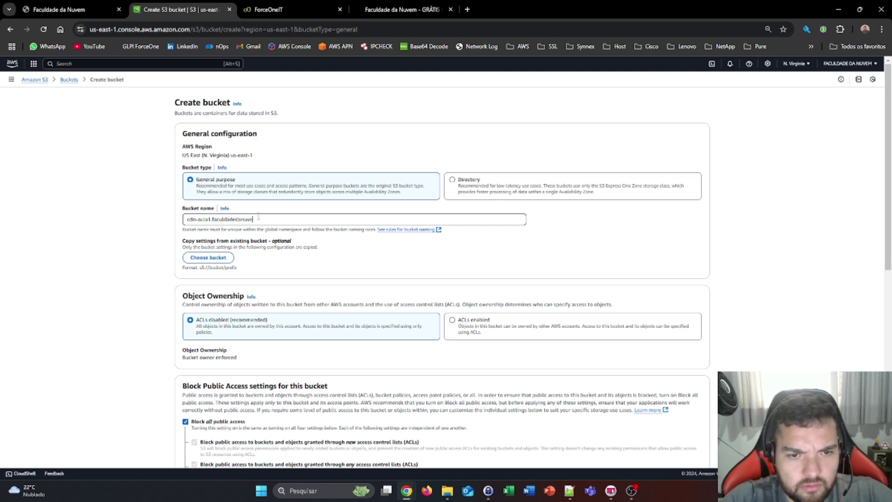
text(.com)
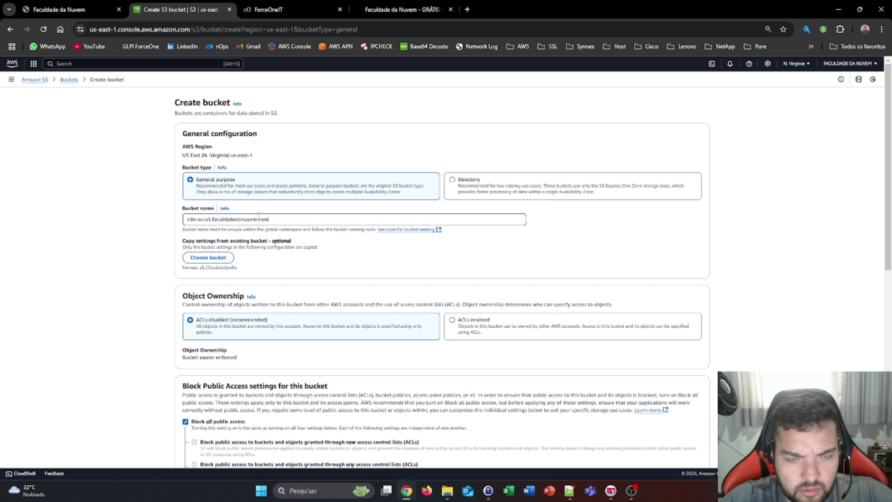
text(.br)
click(155, 230)
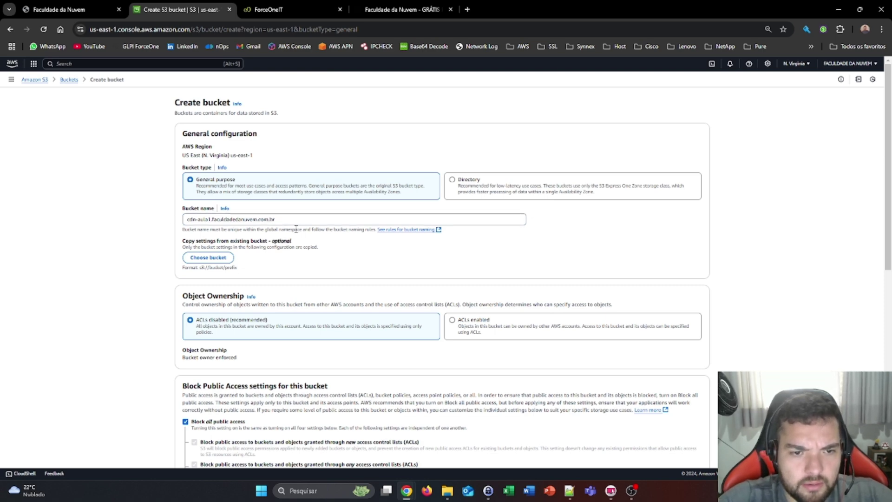
click(274, 220)
drag(274, 220, 176, 224)
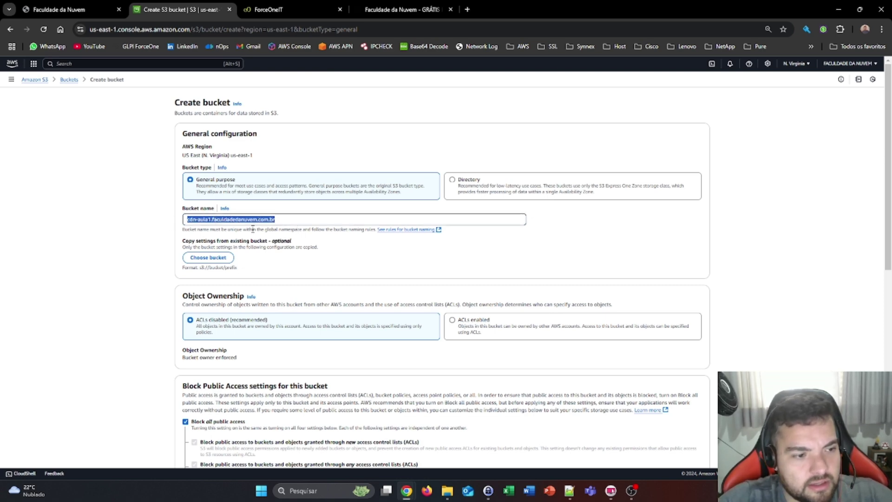
Turn off Block all public access for the new bucket
scroll(138, 289, down, 1)
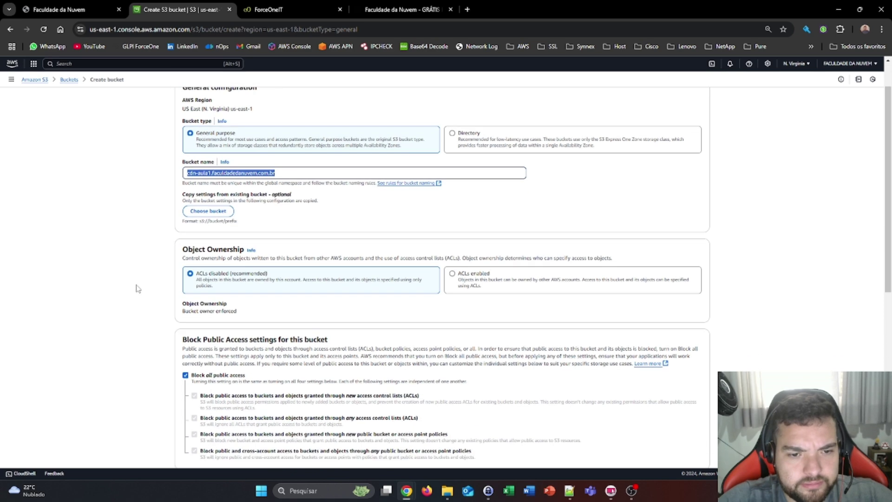
scroll(138, 288, down, 3)
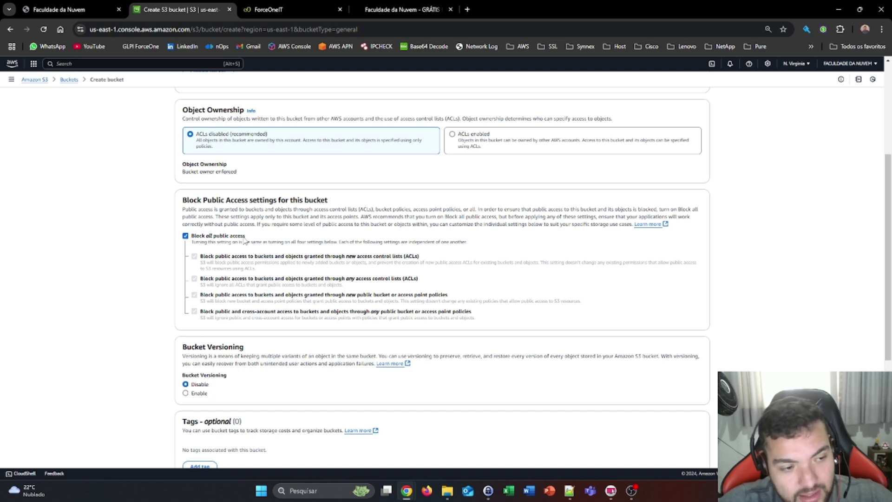
click(186, 235)
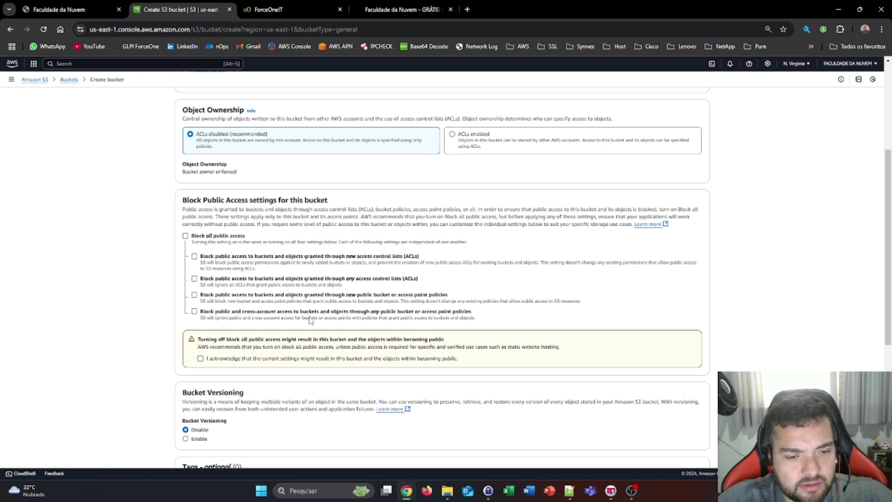
Acknowledge that the bucket and its objects might become public, and create the bucket with the remaining settings at their defaults
scroll(325, 322, down, 1)
scroll(536, 354, down, 1)
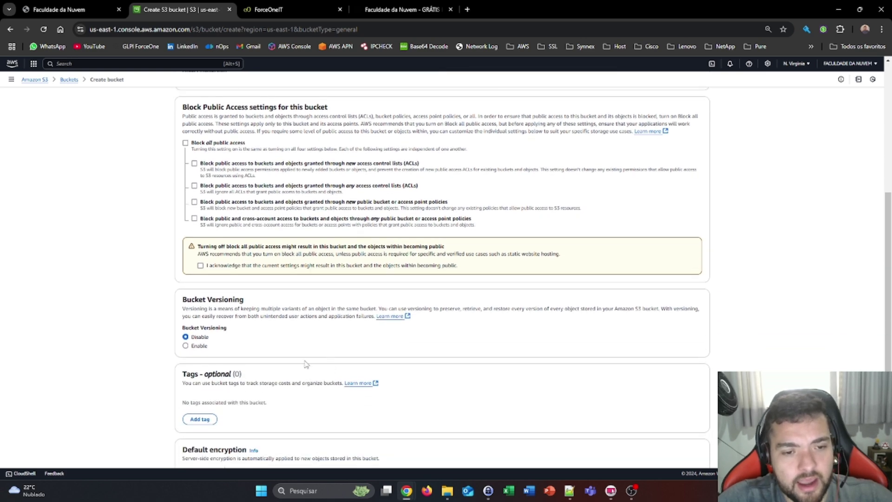
scroll(304, 363, down, 1)
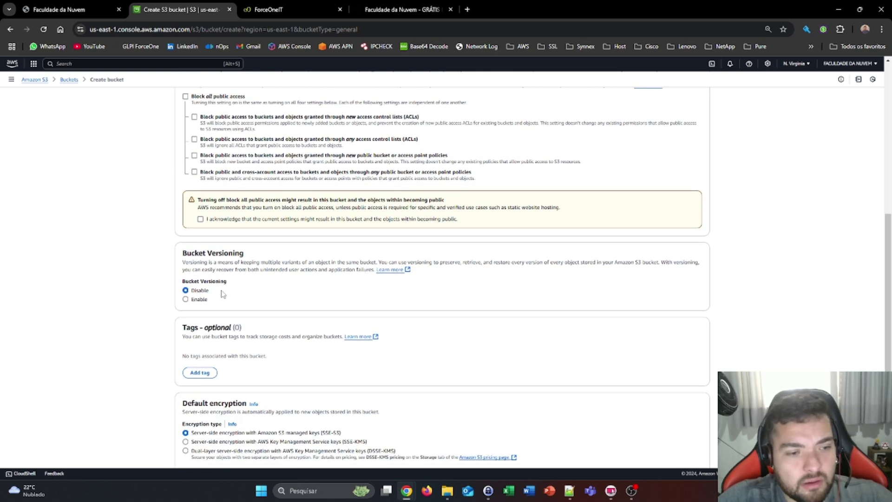
scroll(258, 305, down, 1)
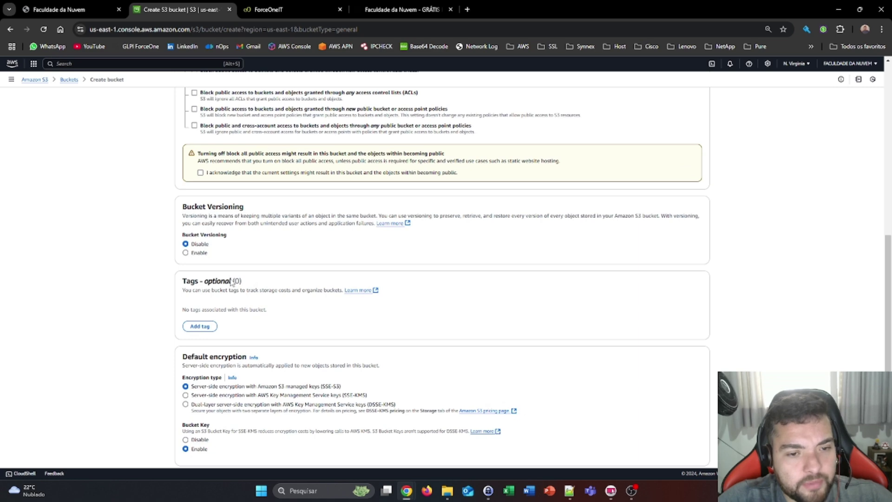
scroll(231, 284, down, 1)
scroll(241, 274, down, 1)
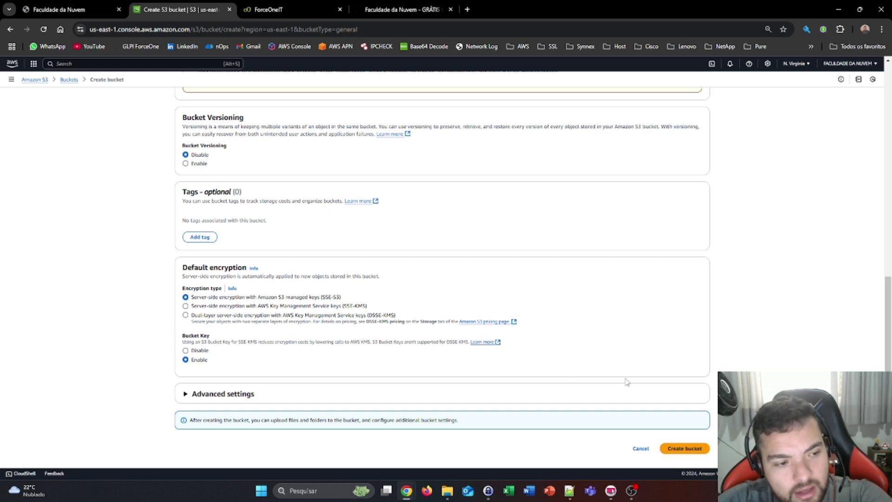
click(684, 448)
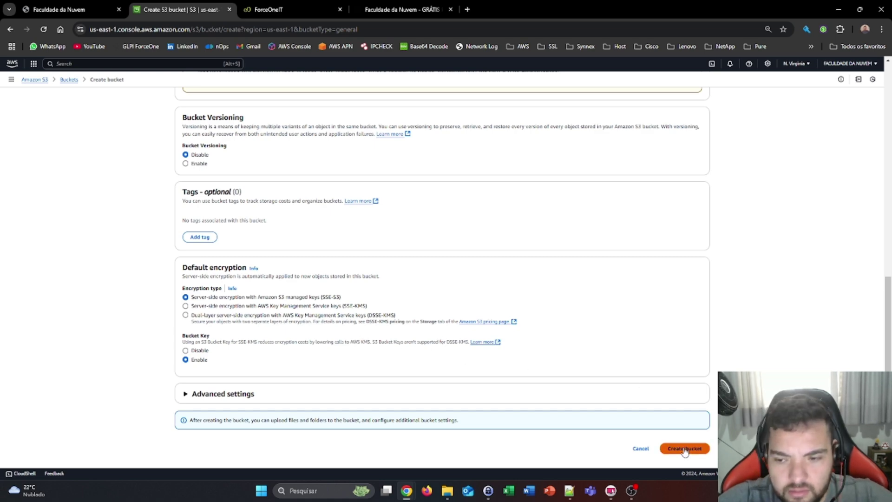
scroll(462, 309, up, 4)
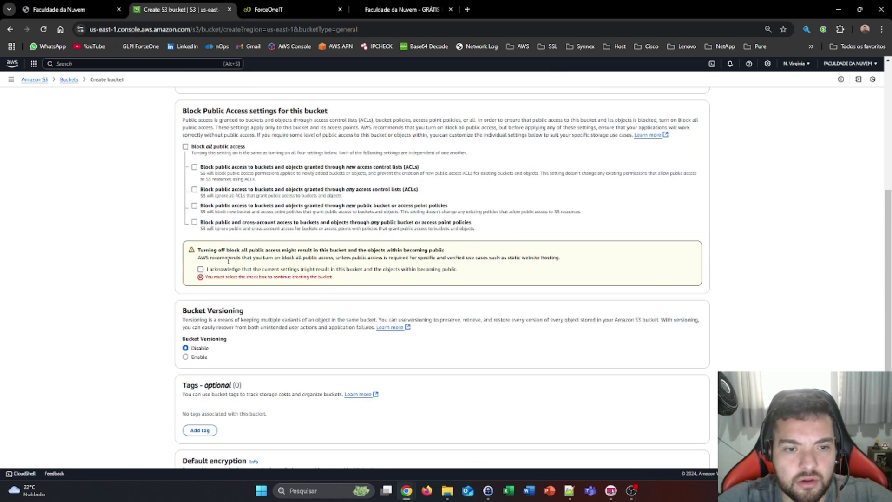
click(200, 269)
scroll(390, 327, down, 4)
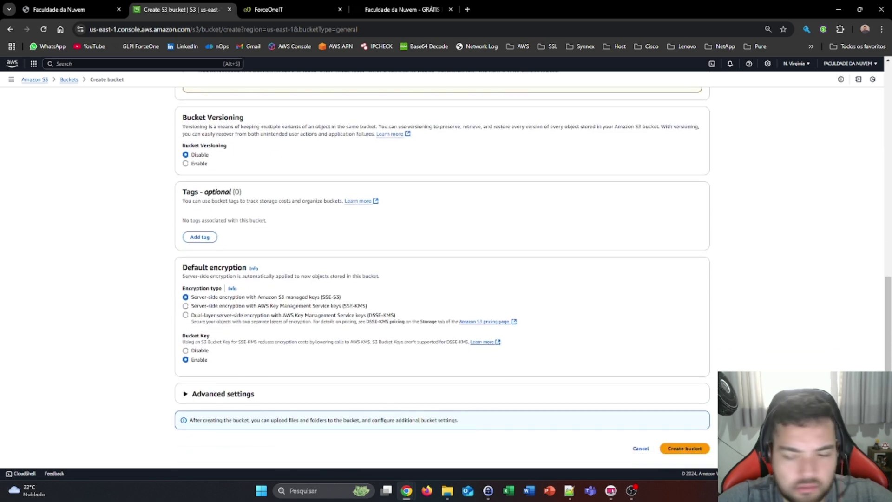
click(693, 448)
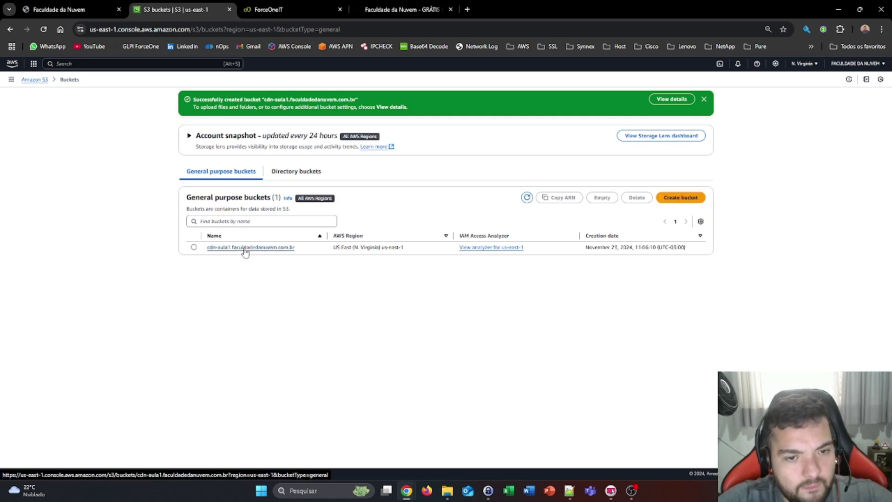
Open the cdn-aula1.faculdadedanuvem.com.br bucket to its list of objects
click(245, 251)
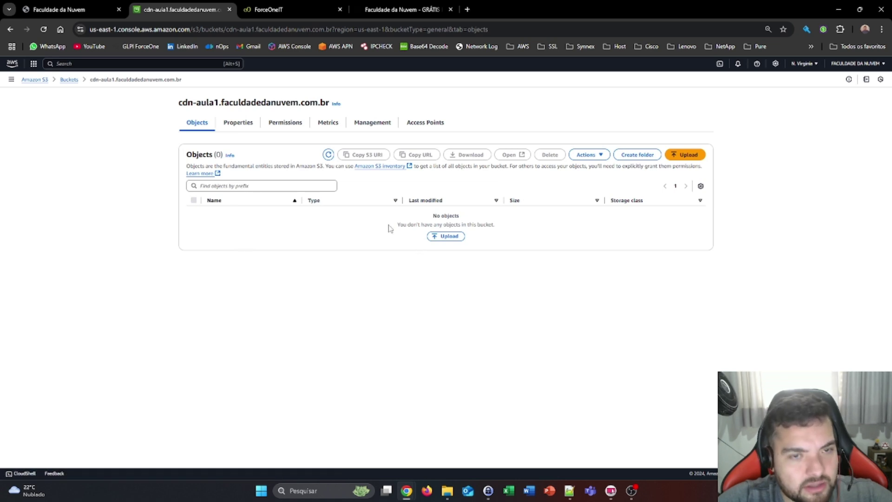
drag(176, 104, 328, 103)
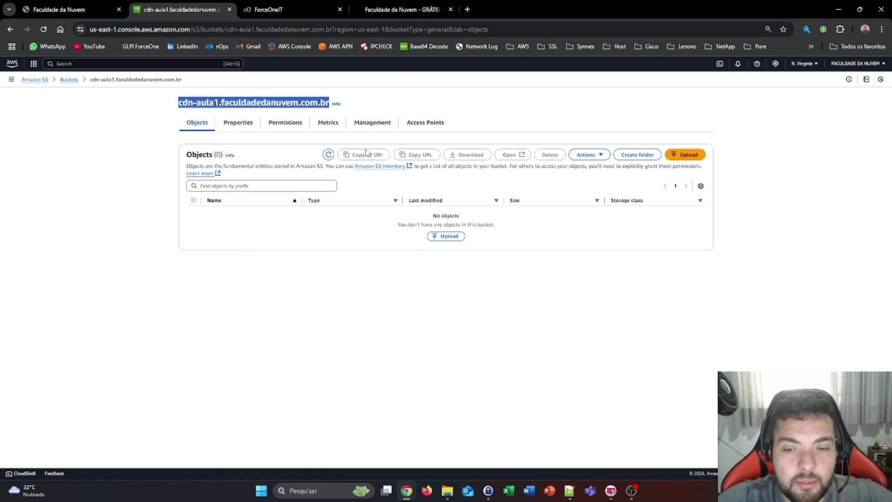
Upload imagem1.jpg, imagem2.jpg, imagem3.png and index.html from the SiteEstatico folder to the bucket, and return to its object list
click(449, 236)
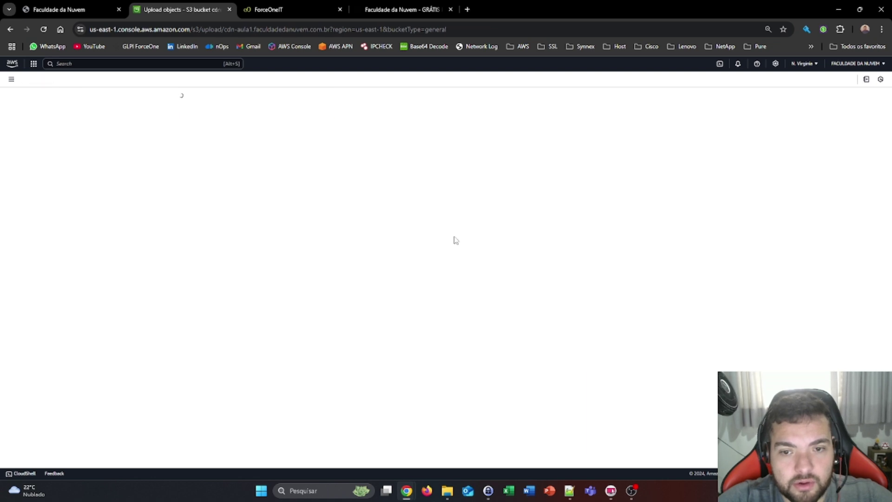
click(447, 494)
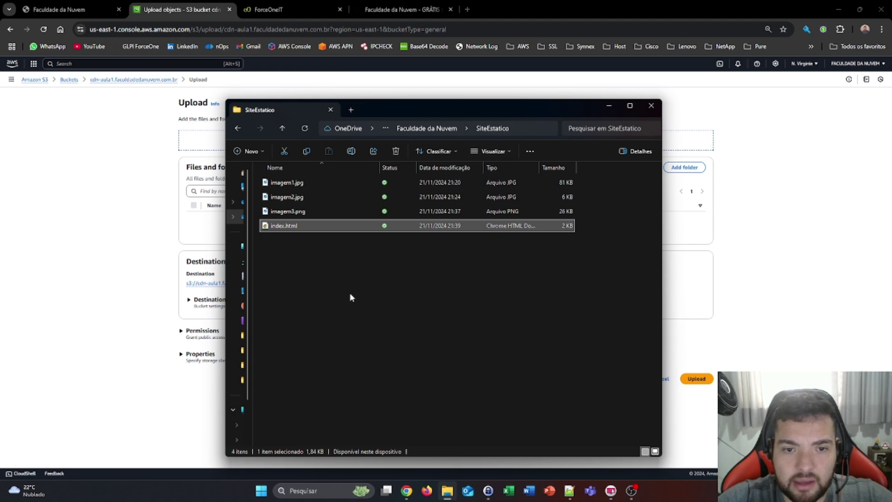
drag(350, 294, 269, 176)
drag(344, 182, 184, 276)
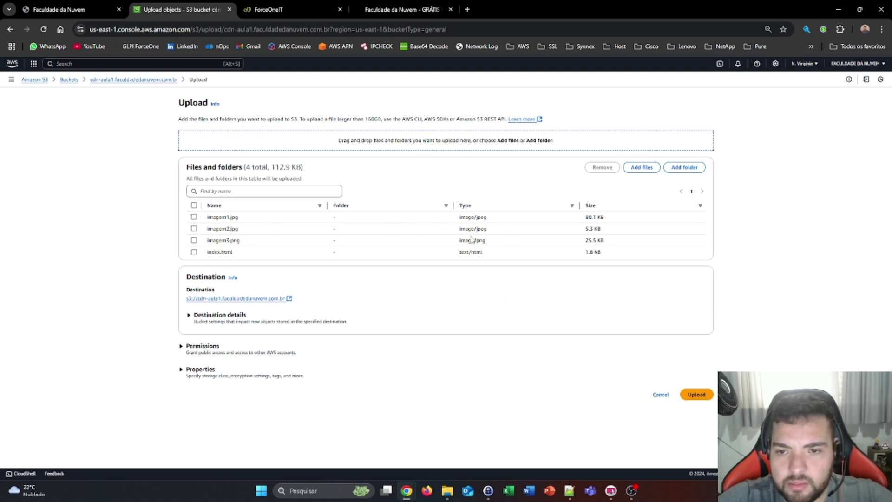
click(697, 395)
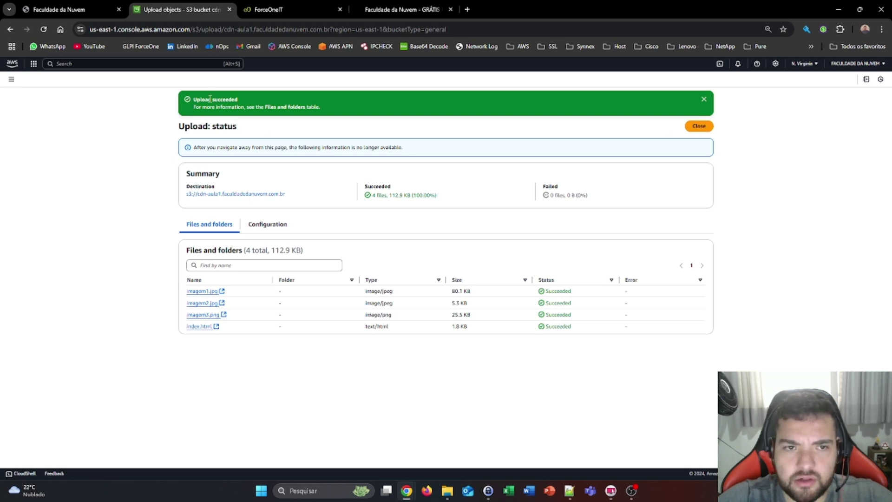
click(698, 126)
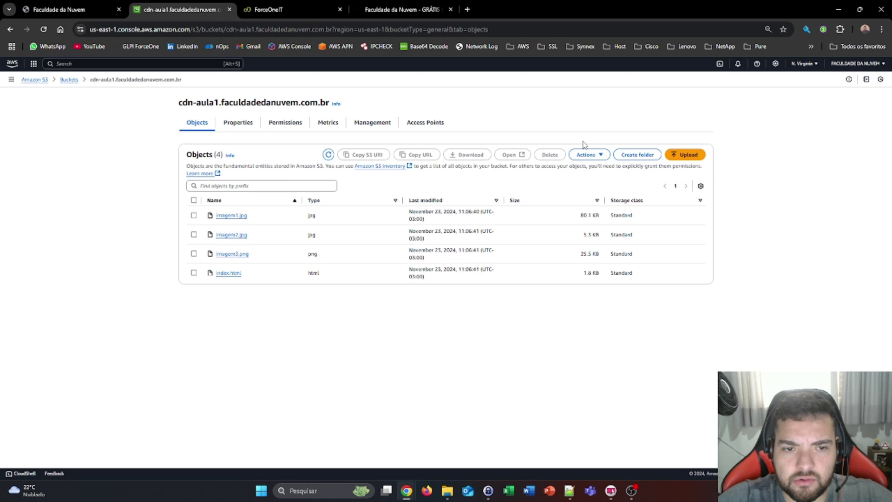
Open the bucket's permissions and review its Block public access setting and bucket policy section
click(243, 126)
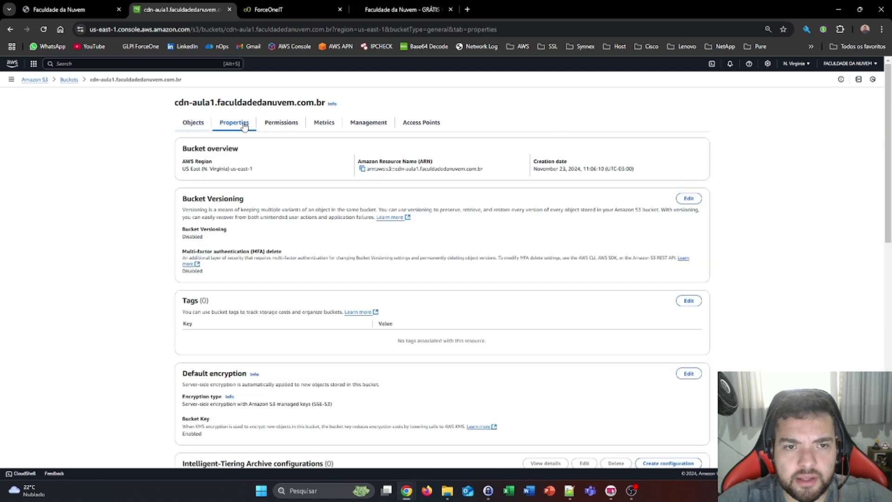
click(291, 130)
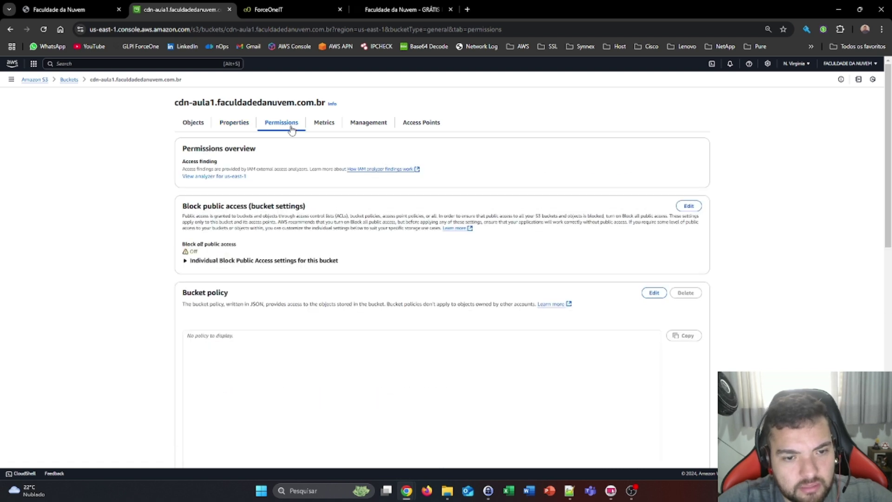
drag(182, 212, 299, 216)
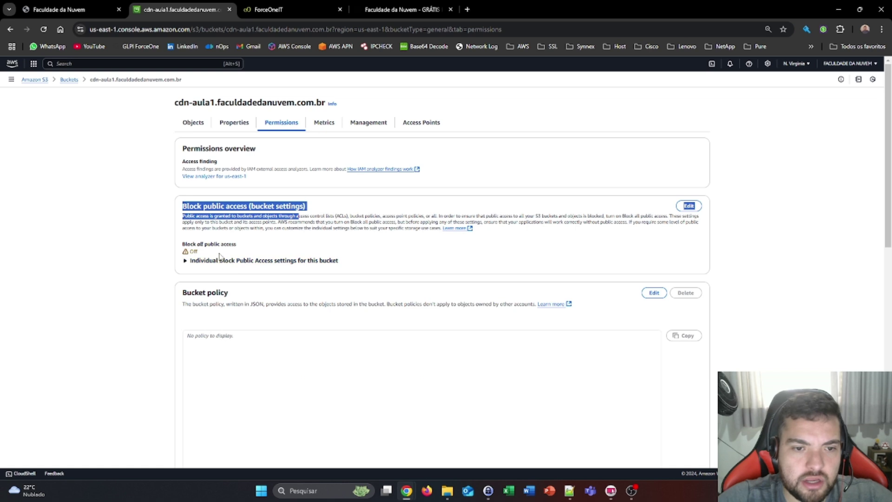
drag(198, 251, 181, 242)
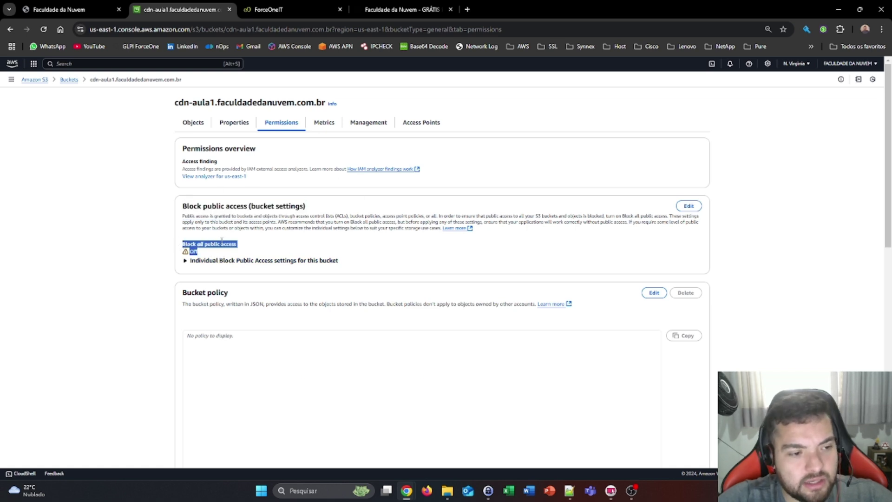
drag(181, 293, 240, 293)
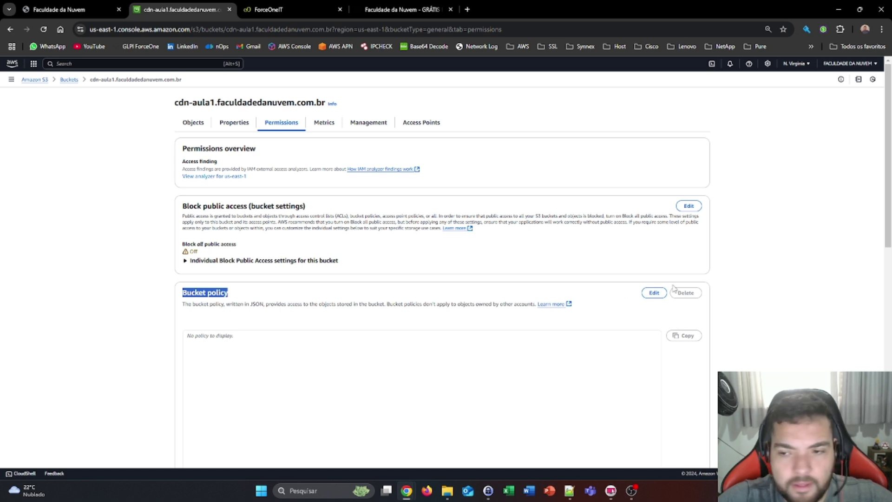
Edit the bucket policy, filling it with the complete PublicReadGetObject JSON copied from the open Notepad++ document
click(654, 293)
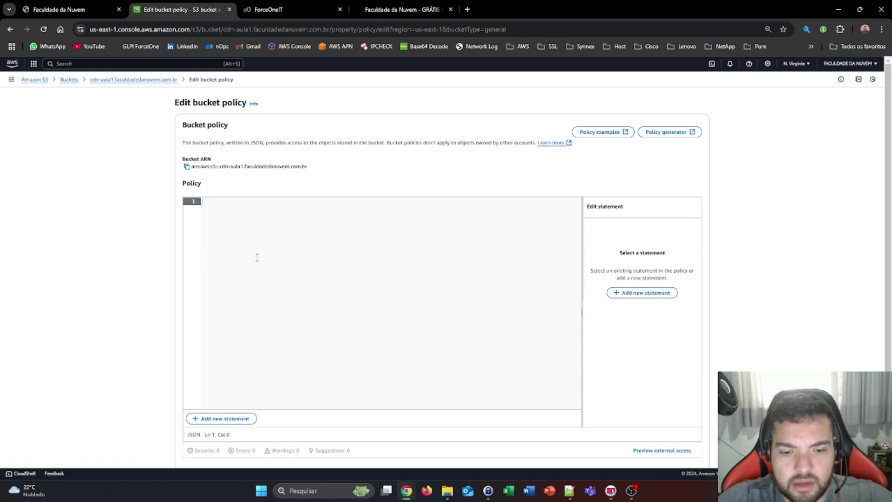
click(570, 491)
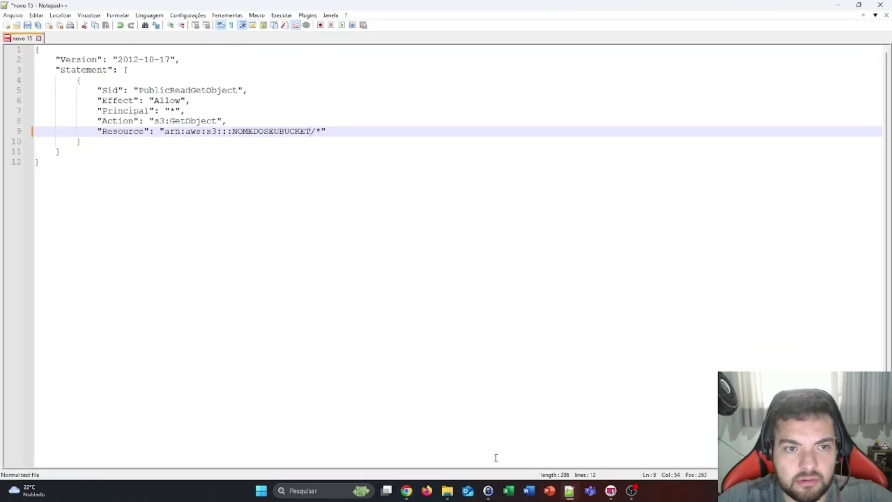
drag(65, 182, 36, 49)
key(ctrl+c)
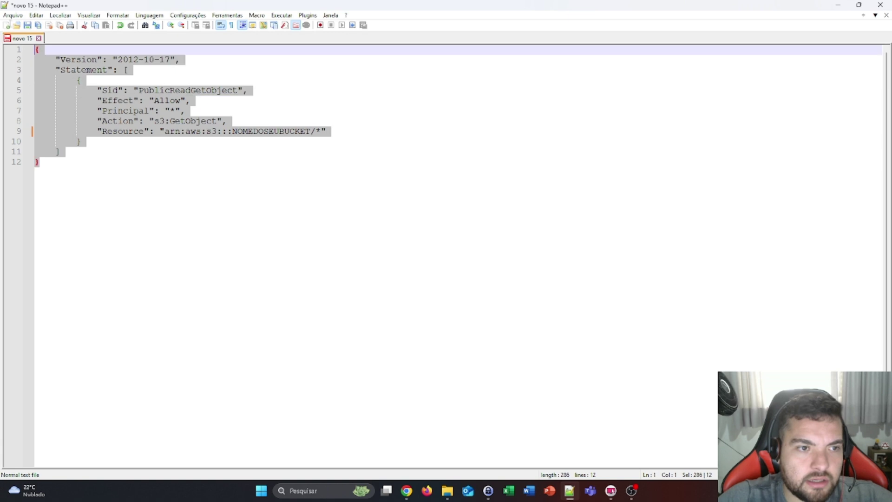
click(840, 7)
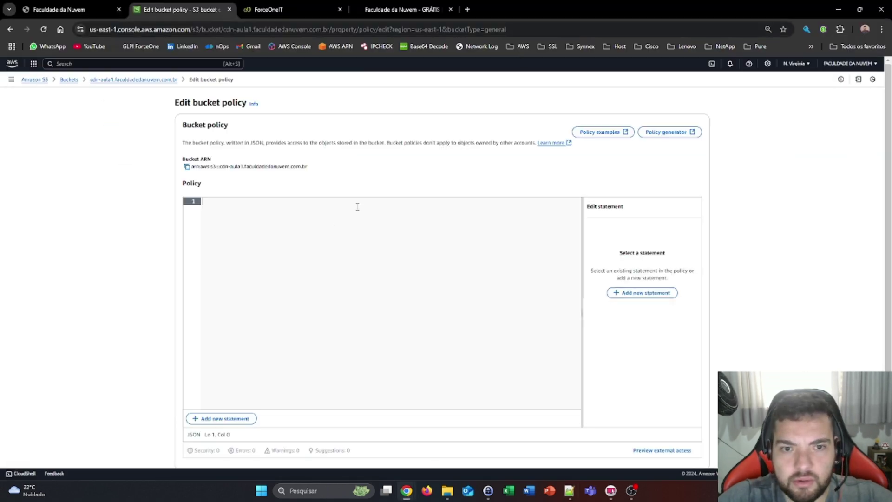
key(ctrl+v)
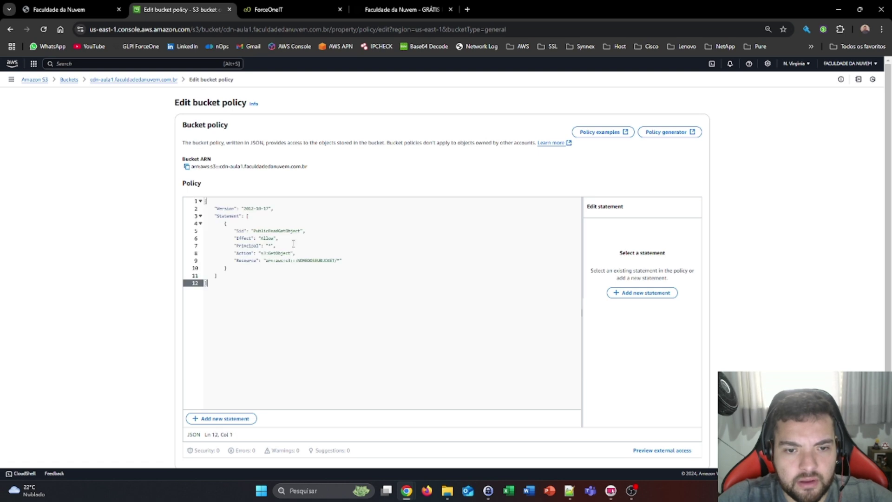
Replace NOMEDOSEUBUCKET in the policy's Resource line with cdn-aula1.faculdadedanuvem.com.br and save the policy
double_click(305, 260)
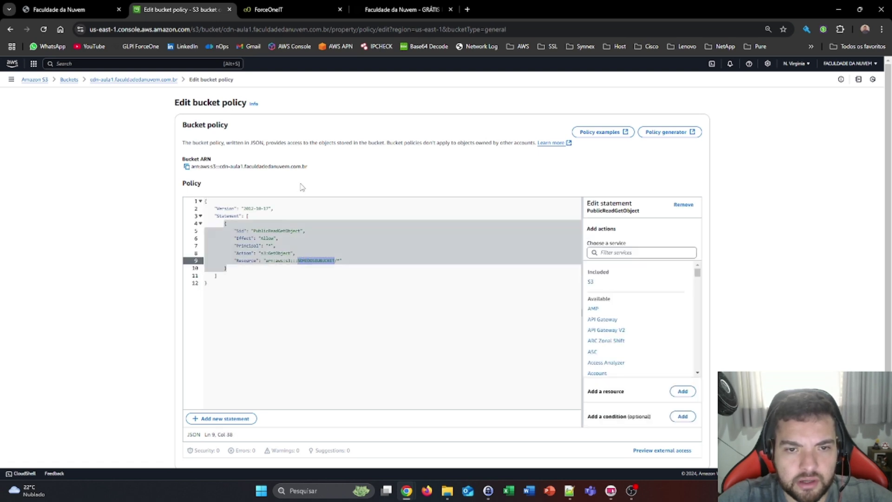
drag(308, 167, 219, 177)
key(ctrl+c)
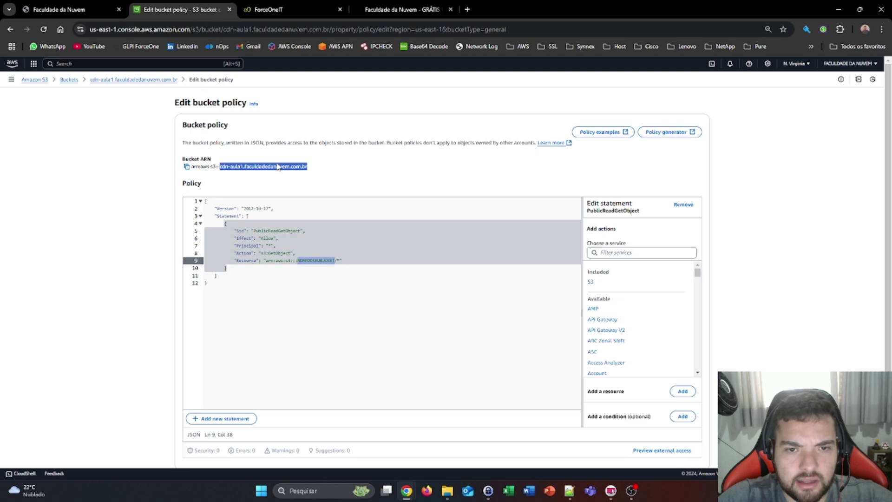
double_click(310, 261)
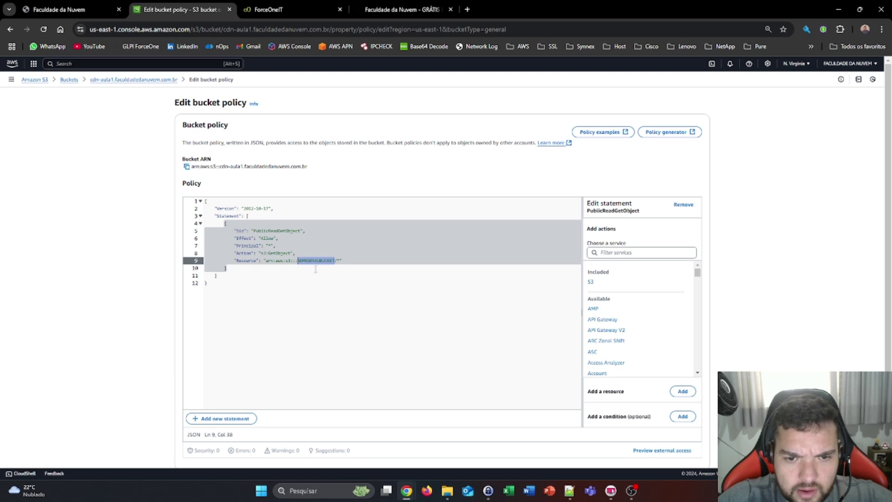
key(ctrl+v)
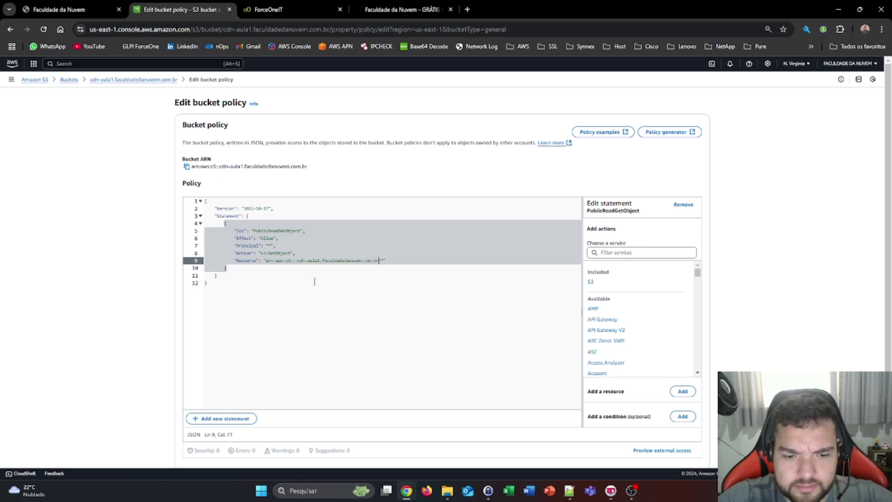
scroll(797, 346, down, 1)
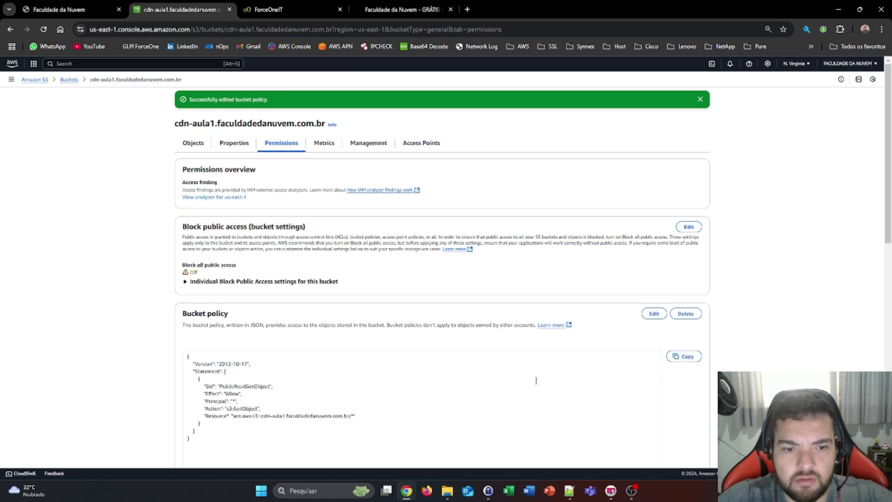
Edit static website hosting in the bucket's properties and enable it, keeping the Host a static website hosting type
key(ctrl+plus)
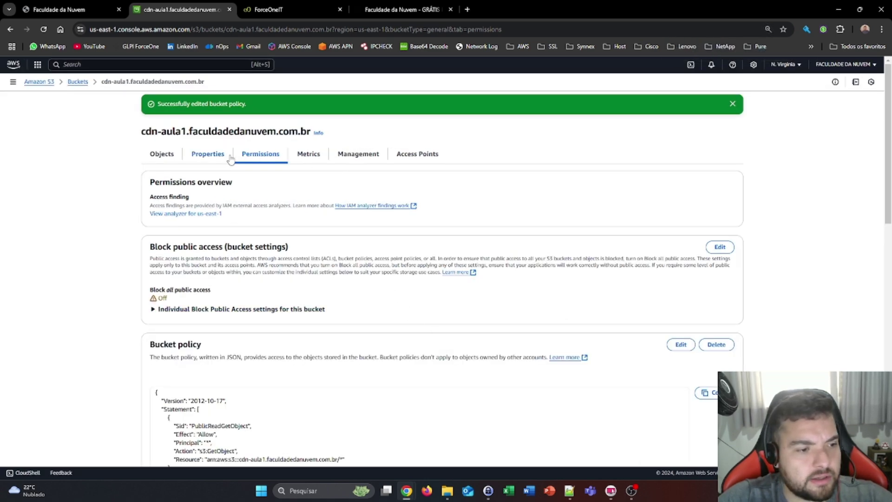
scroll(307, 168, down, 1)
scroll(307, 169, up, 1)
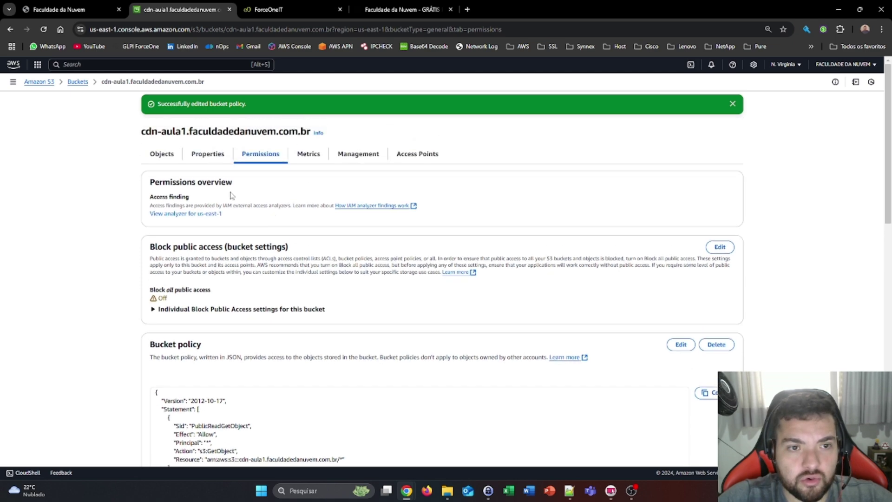
drag(142, 131, 310, 131)
click(205, 155)
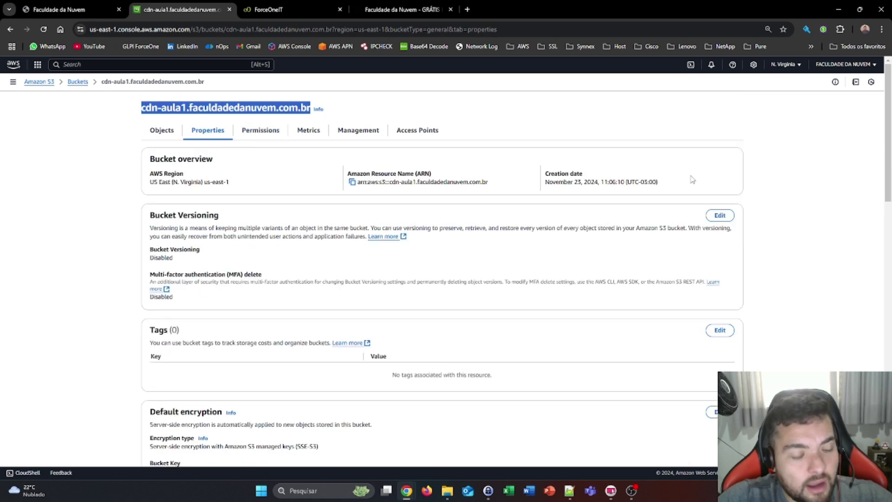
drag(891, 136, 890, 406)
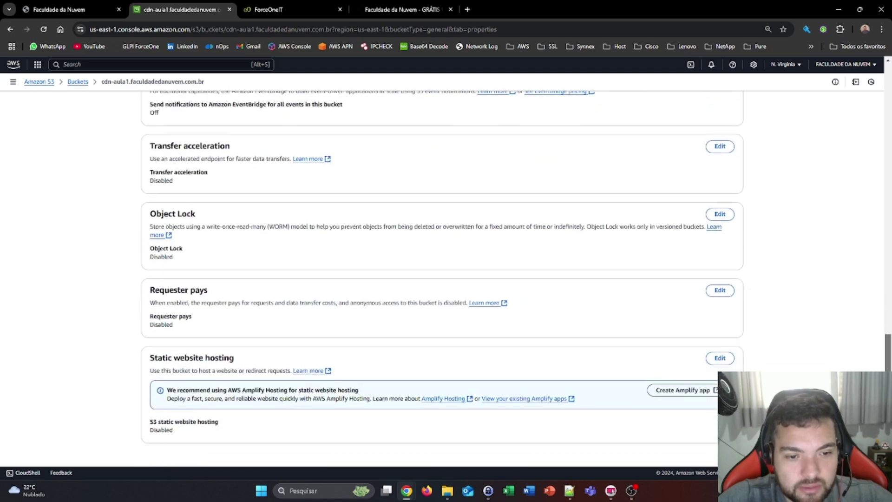
click(720, 358)
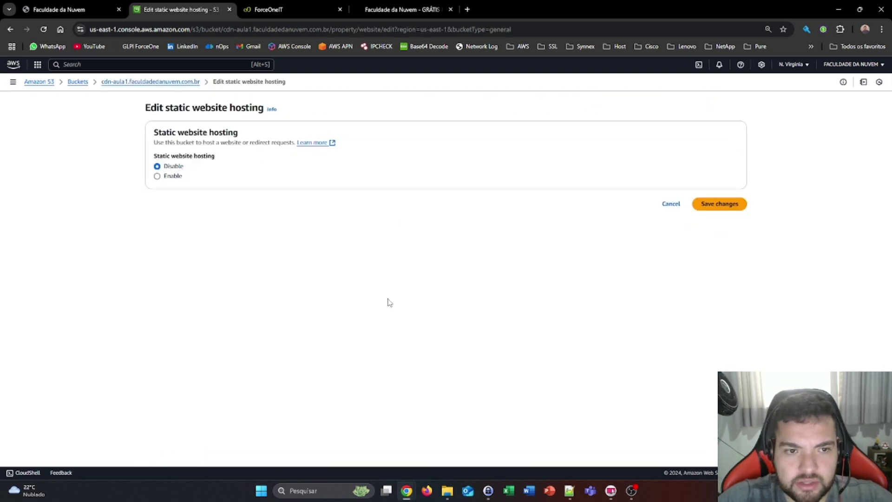
click(157, 177)
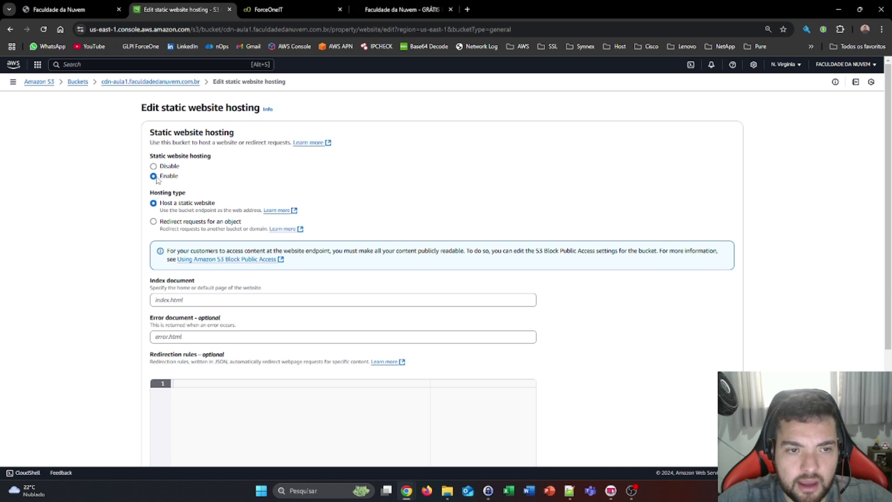
drag(153, 156, 211, 157)
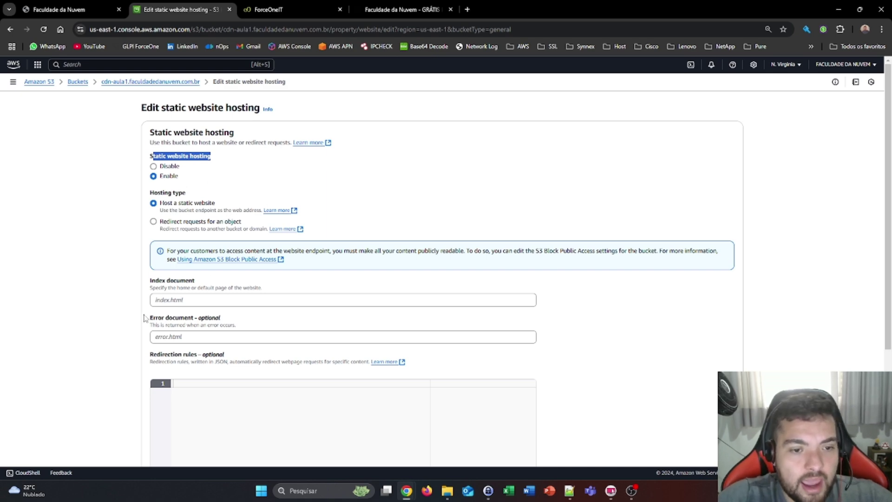
Set the index document to index.html and save the static website hosting changes
drag(150, 288, 215, 296)
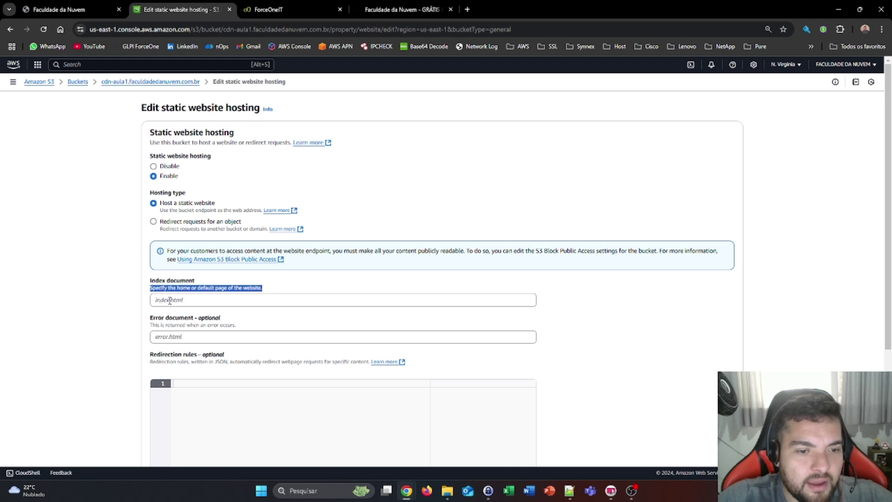
click(190, 296)
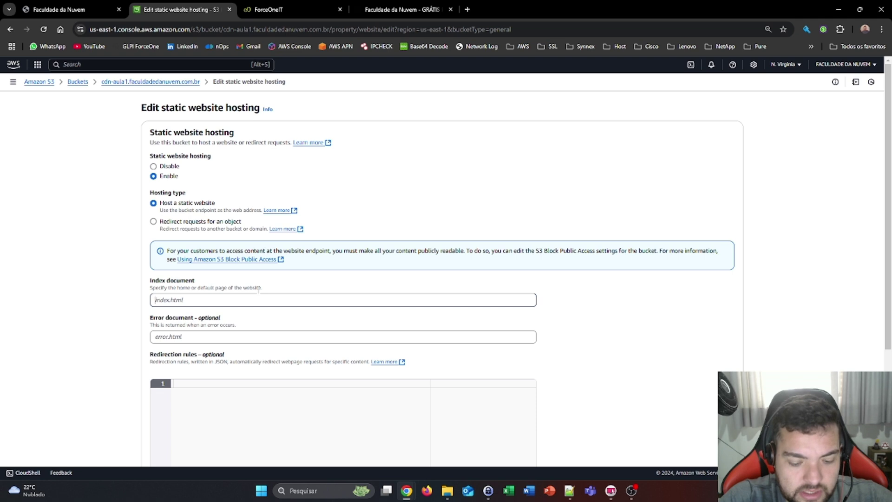
text(index)
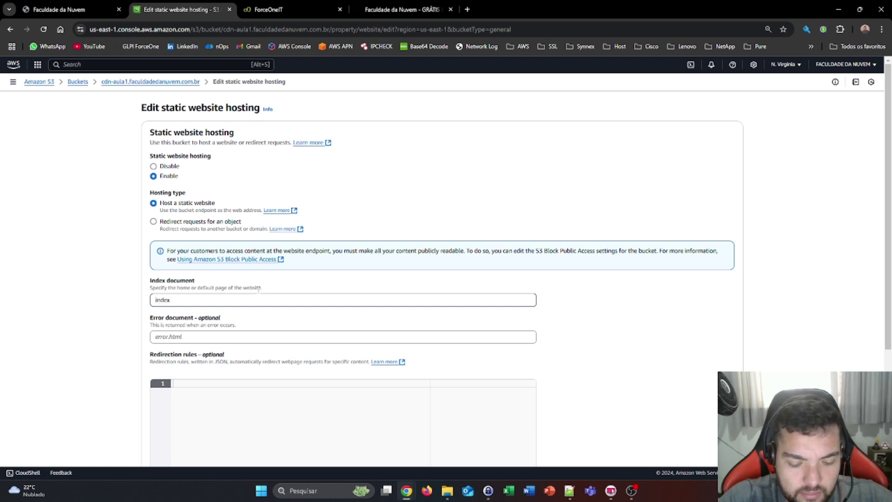
text(.html)
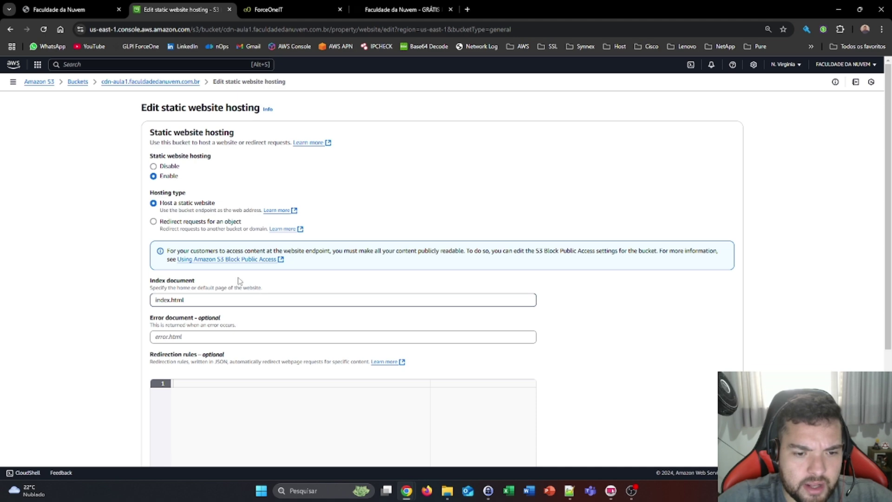
scroll(331, 322, down, 4)
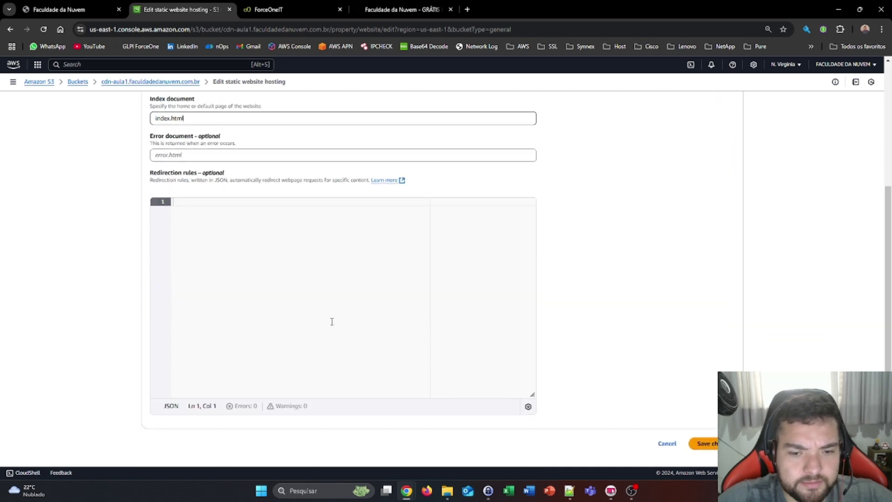
click(713, 442)
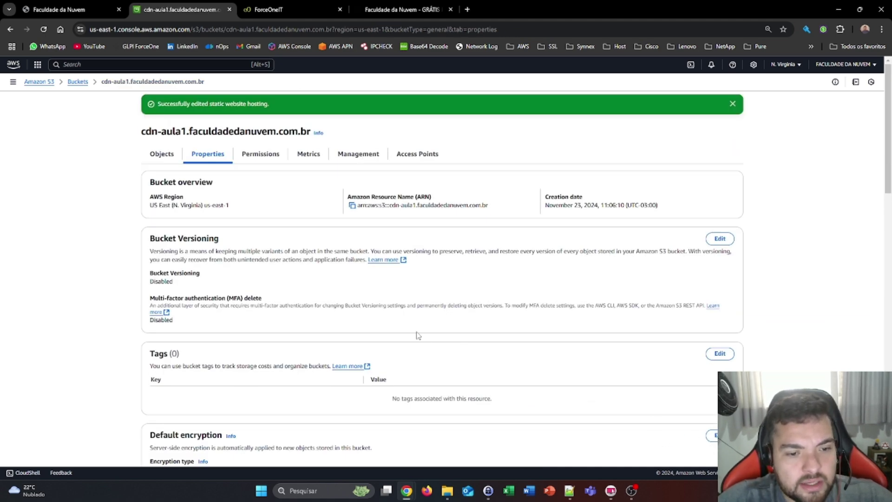
Locate the bucket website endpoint under static website hosting in the bucket's properties
scroll(418, 335, down, 2)
scroll(536, 305, down, 15)
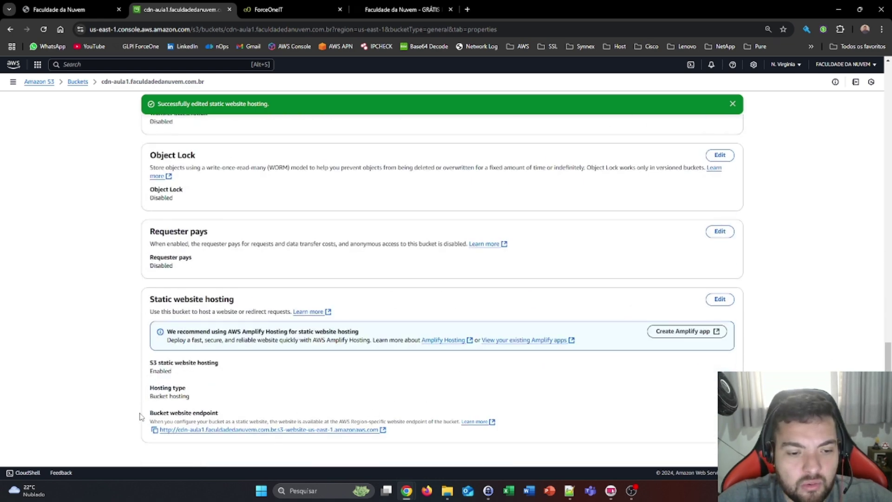
drag(142, 413, 222, 416)
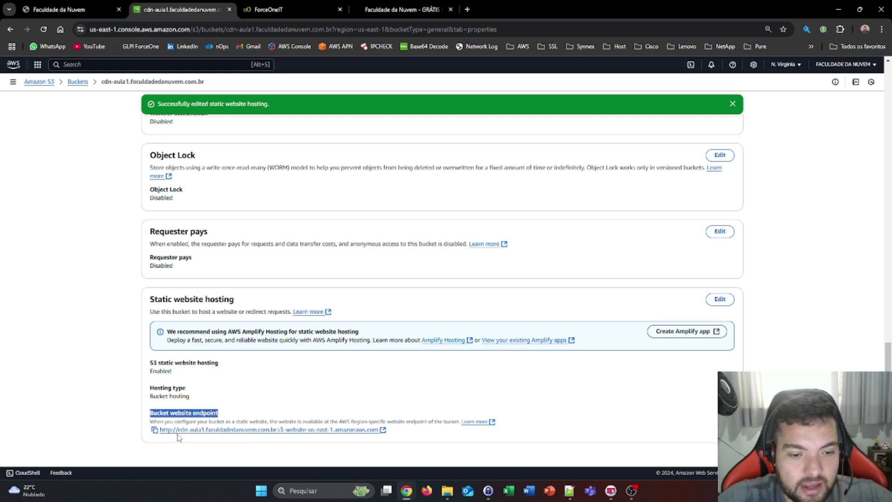
Open the bucket website endpoint and examine the address of the loaded Faculdade da Nuvem page
drag(180, 436, 277, 440)
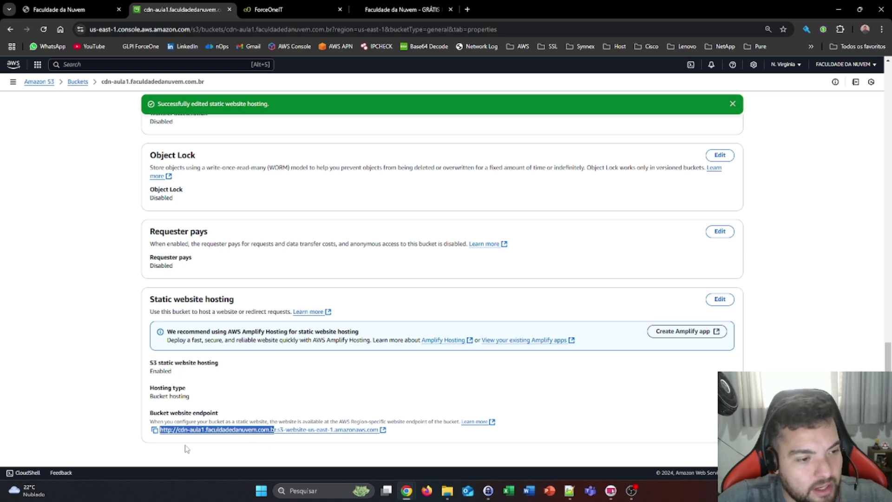
click(160, 441)
drag(178, 438, 285, 442)
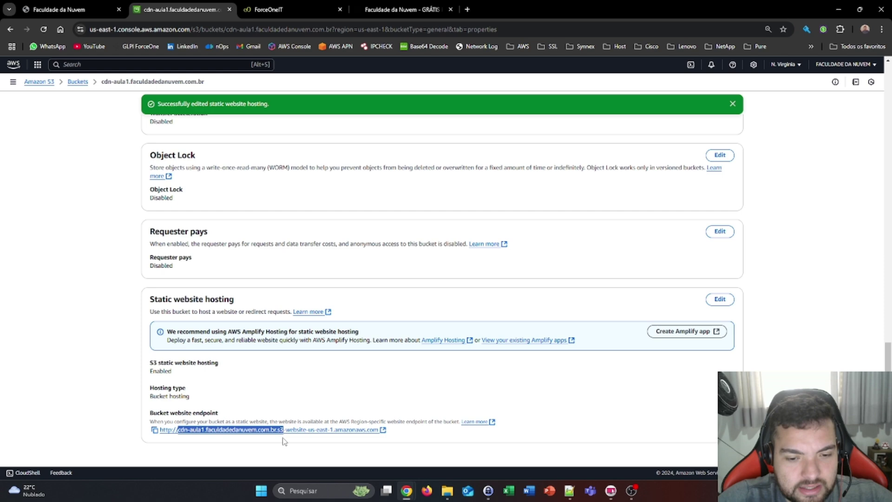
click(247, 430)
click(195, 8)
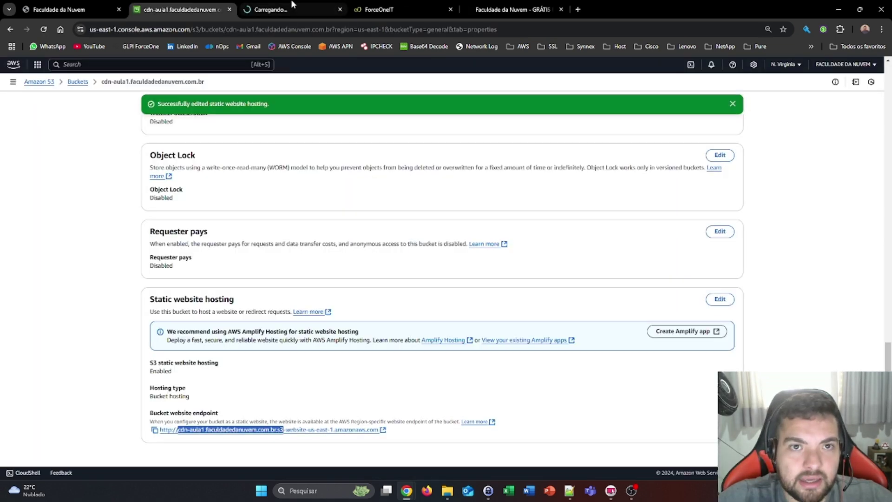
click(279, 8)
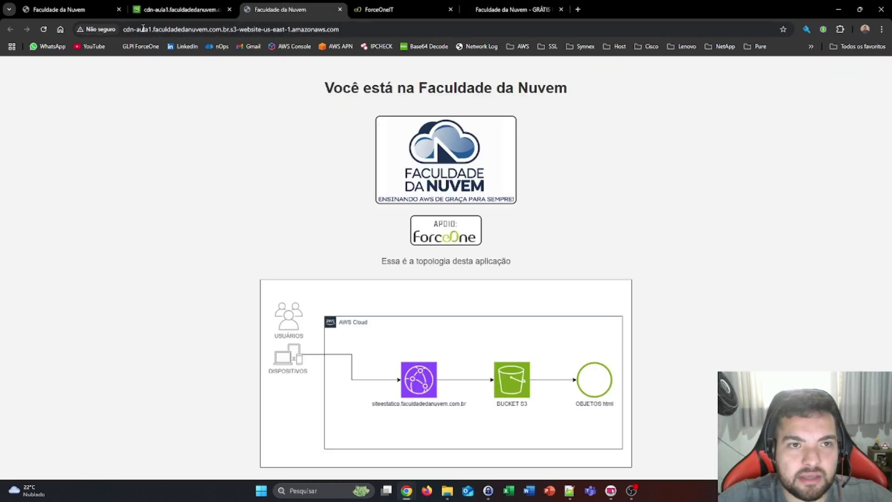
drag(131, 28, 327, 29)
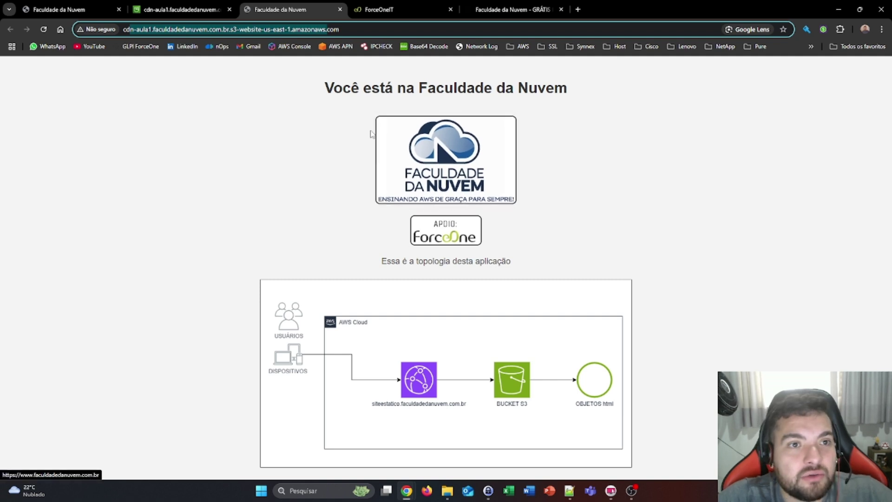
double_click(130, 29)
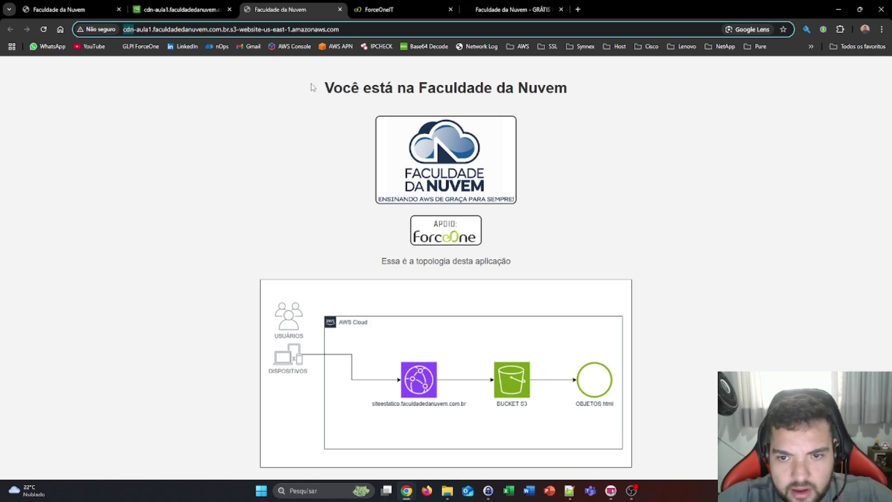
Test the Faculdade da Nuvem and ForceOne logo links on the page and close the sites they open
click(443, 167)
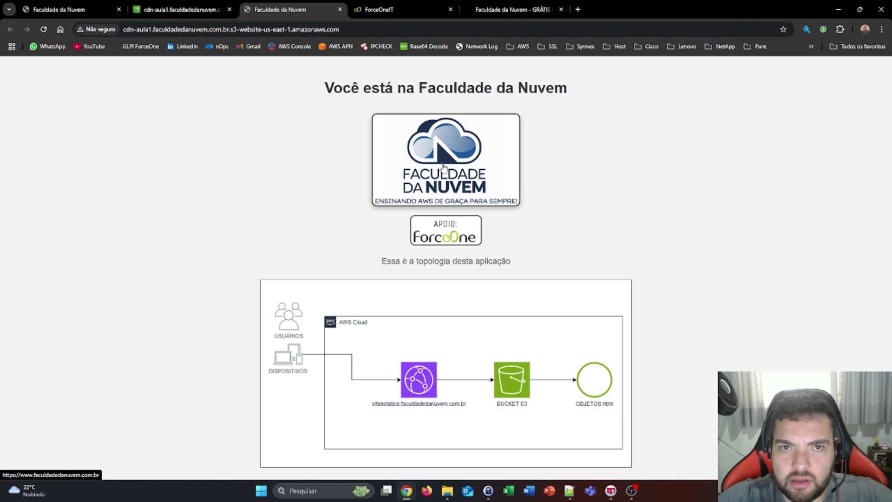
key(ctrl+w)
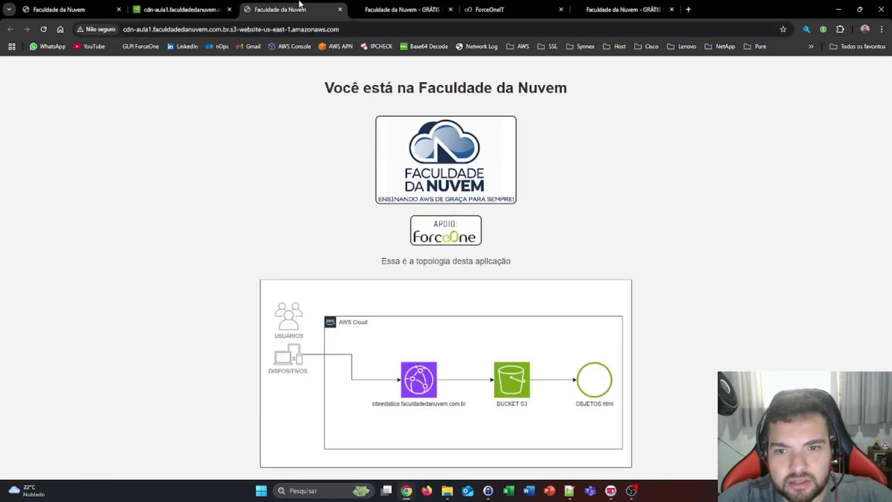
click(439, 235)
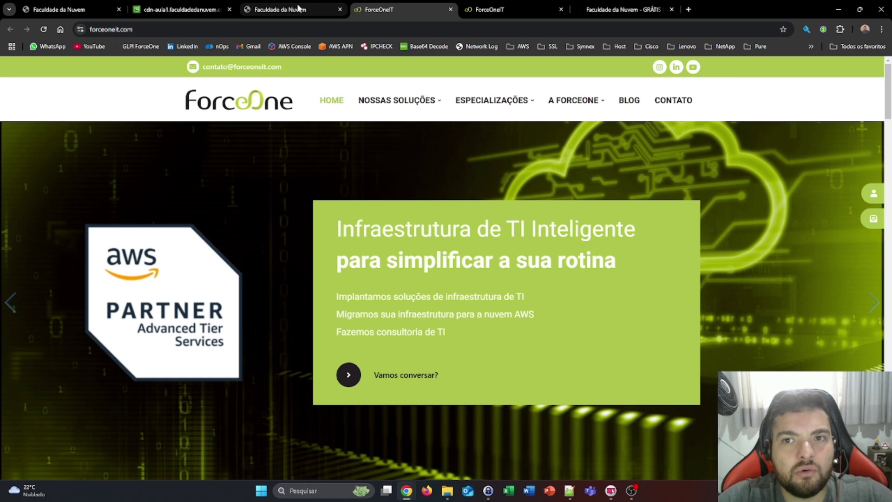
click(284, 10)
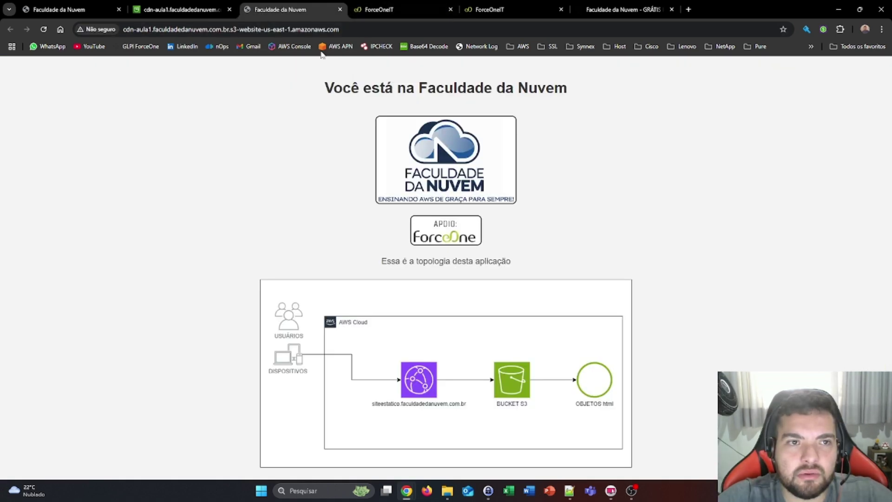
middle_click(395, 9)
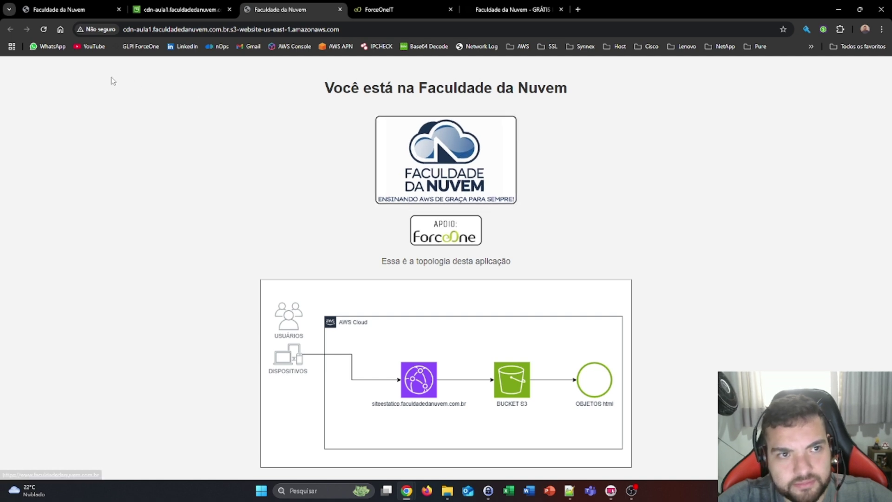
View the site's connection security information and compare the domain in its address with the bucket website endpoint
click(95, 29)
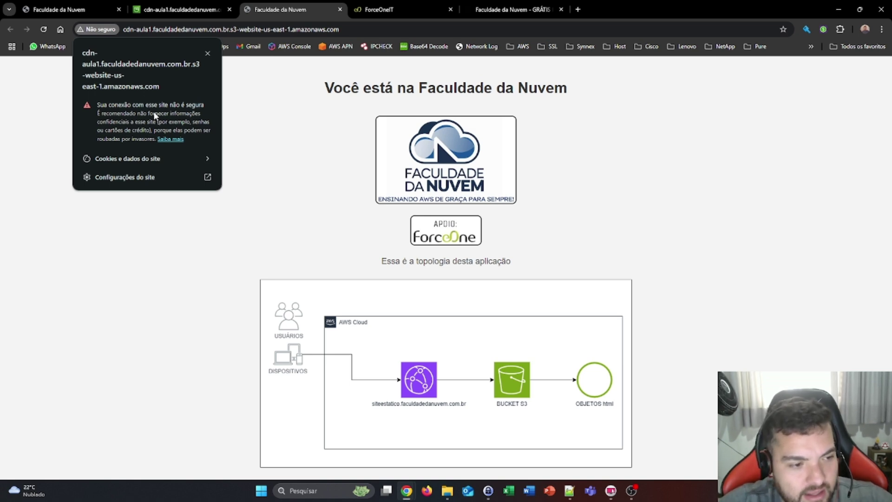
click(293, 136)
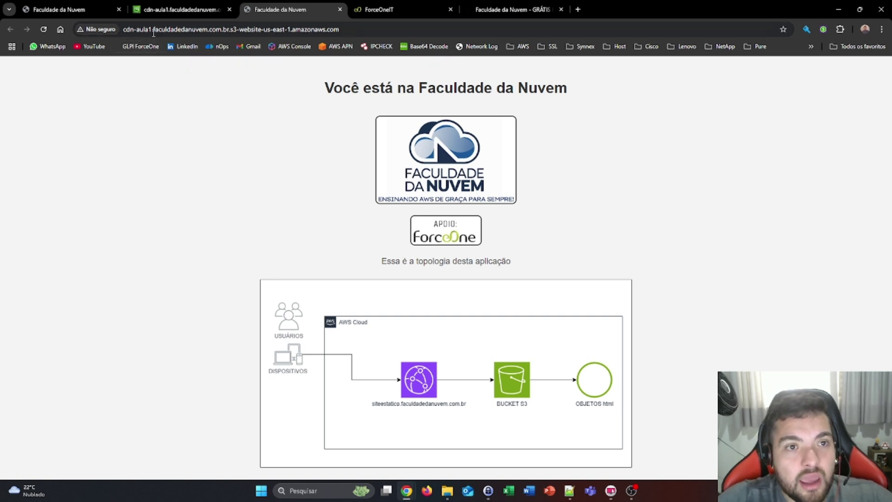
drag(152, 30, 228, 26)
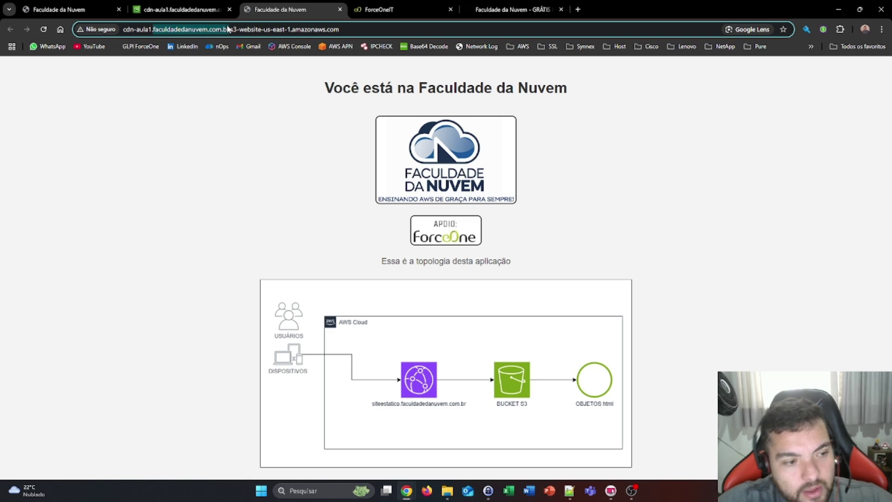
click(159, 9)
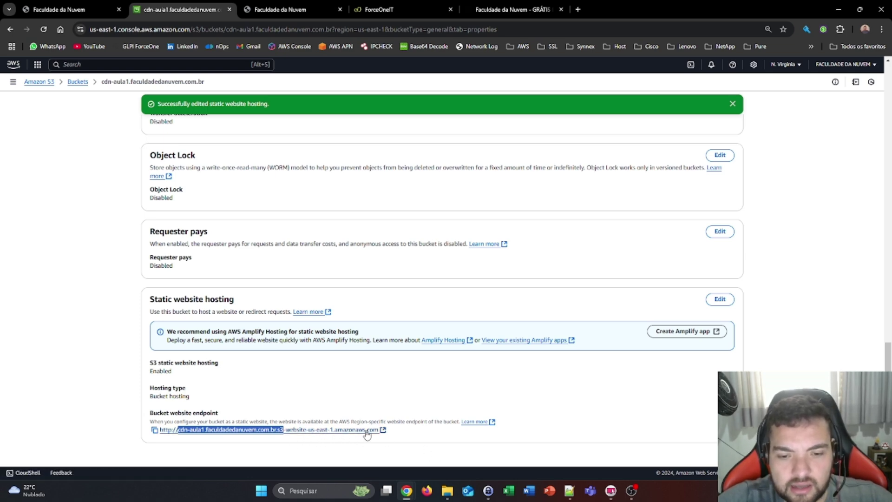
click(282, 5)
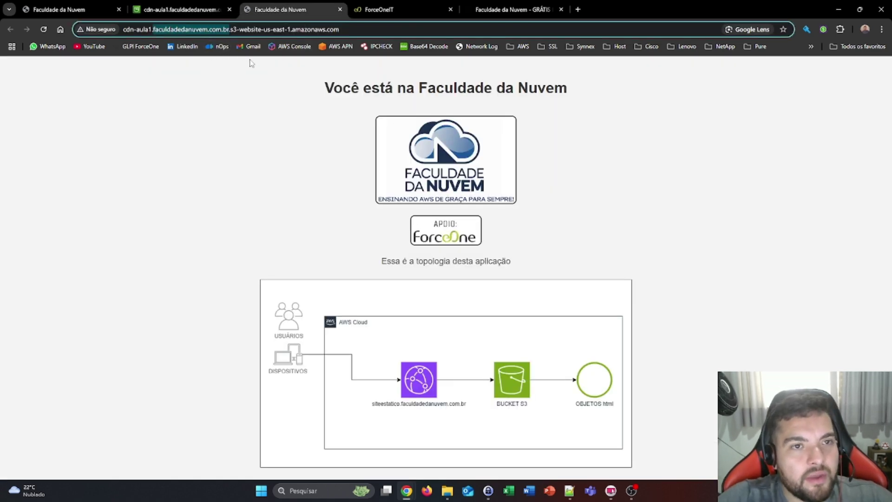
Copy cdn-aula1.faculdadedanuvem.com.br from the endpoint address and try to open it in a new browser tab
click(128, 29)
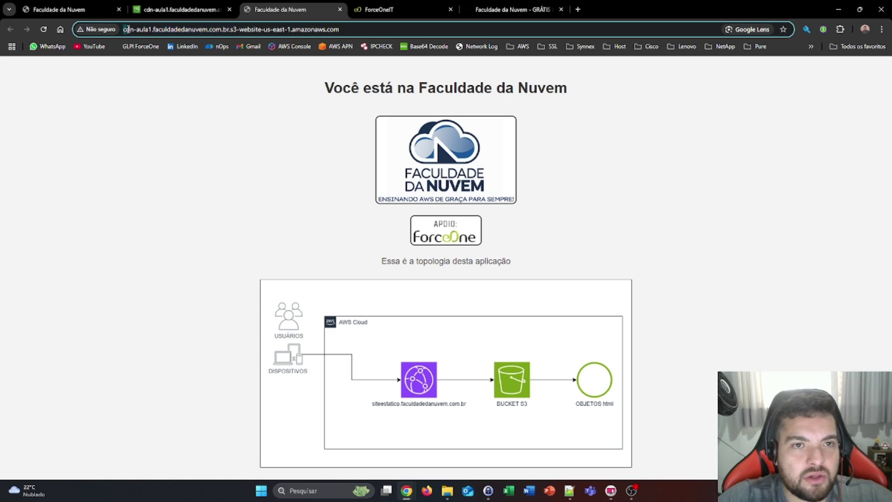
drag(128, 29, 227, 31)
key(ctrl+c)
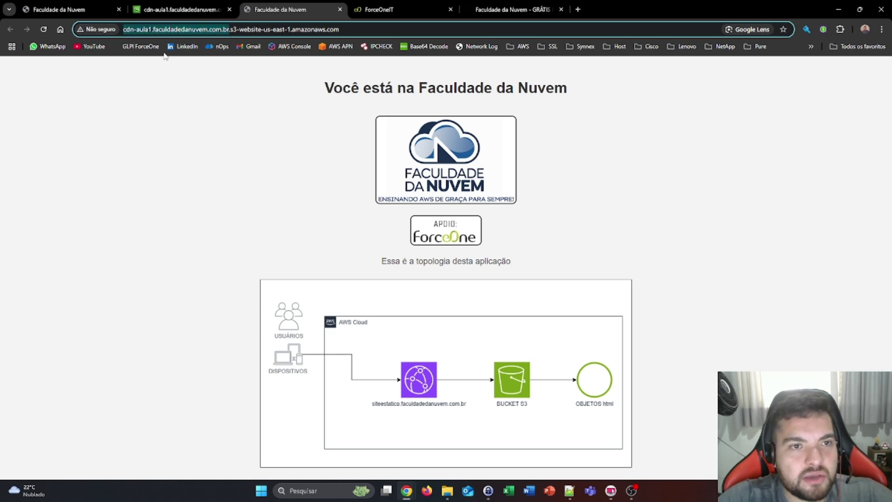
click(578, 10)
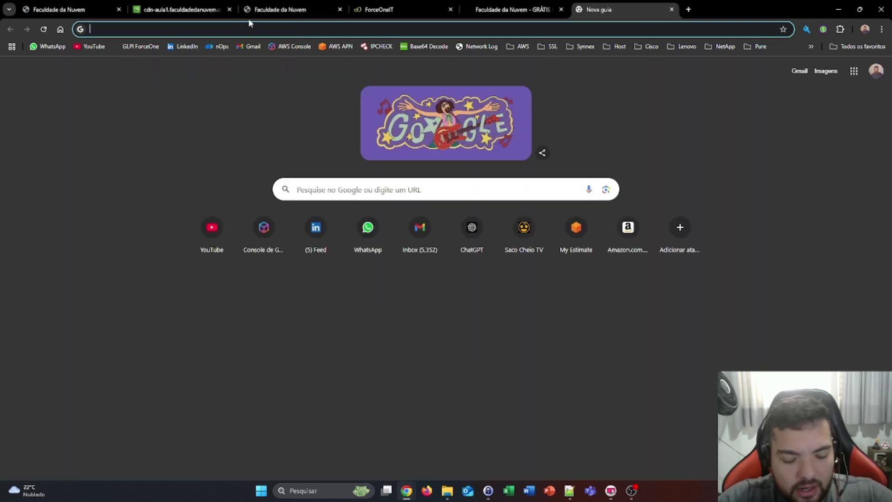
key(ctrl+v)
key(Return)
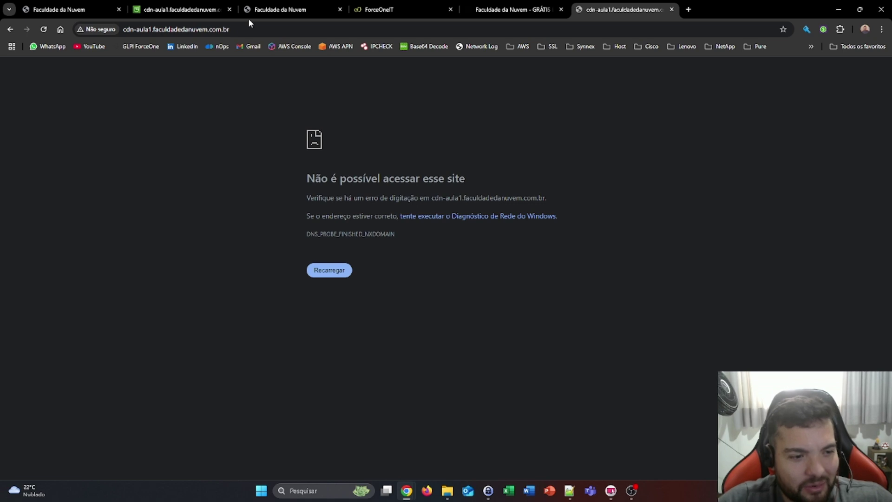
Compare the full bucket website endpoint in the S3 console with the bare domain address
click(279, 9)
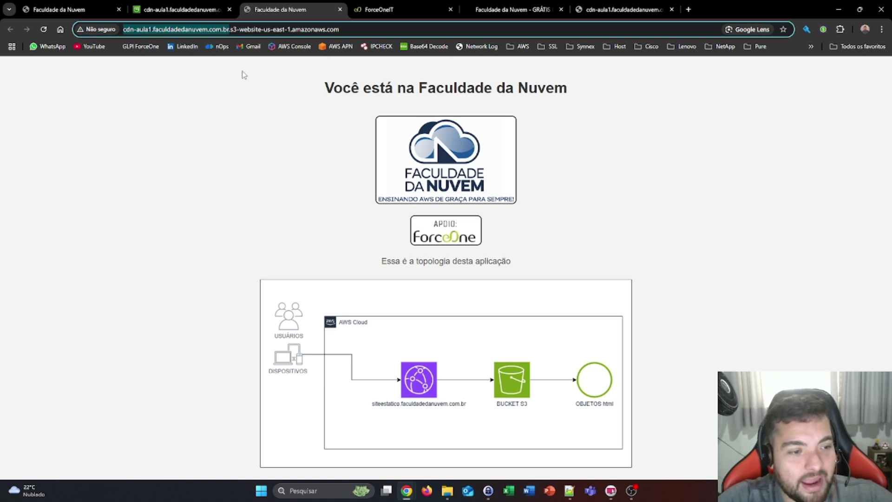
click(186, 9)
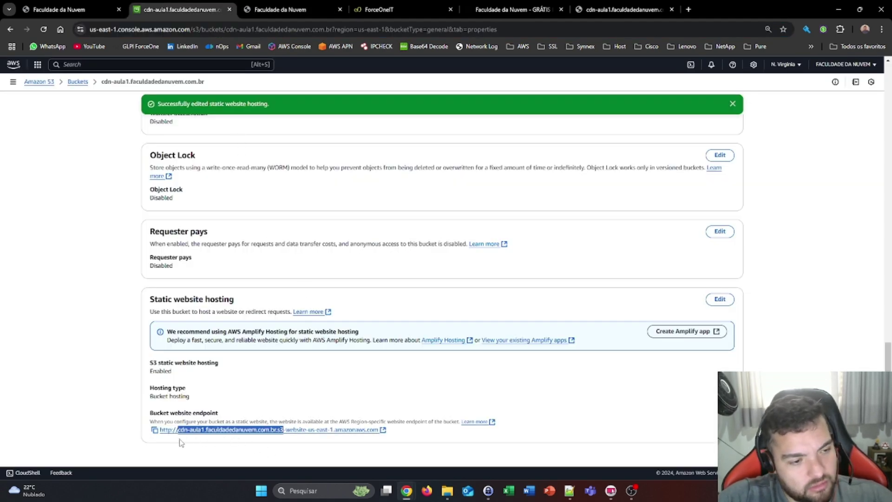
drag(181, 441, 279, 444)
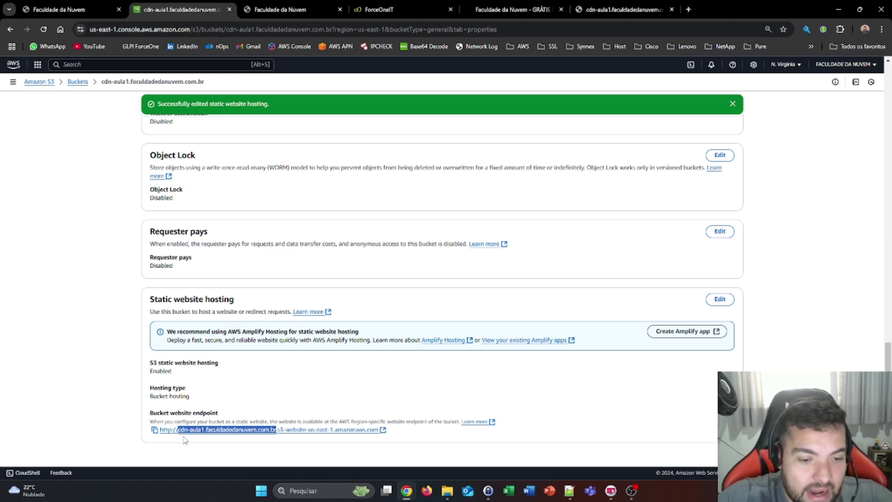
drag(181, 439, 379, 442)
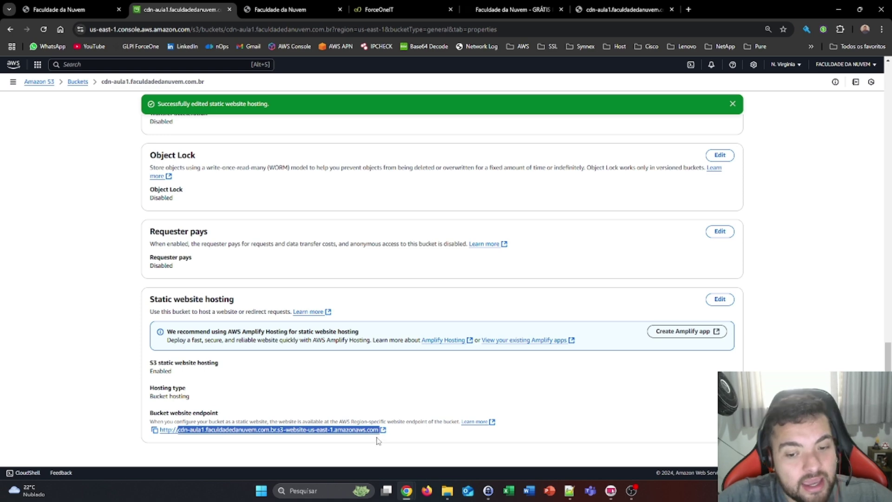
click(581, 8)
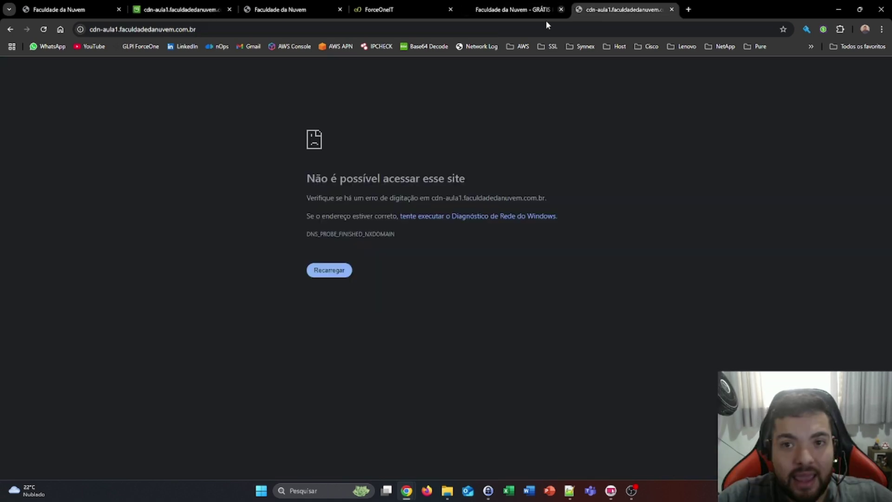
click(182, 30)
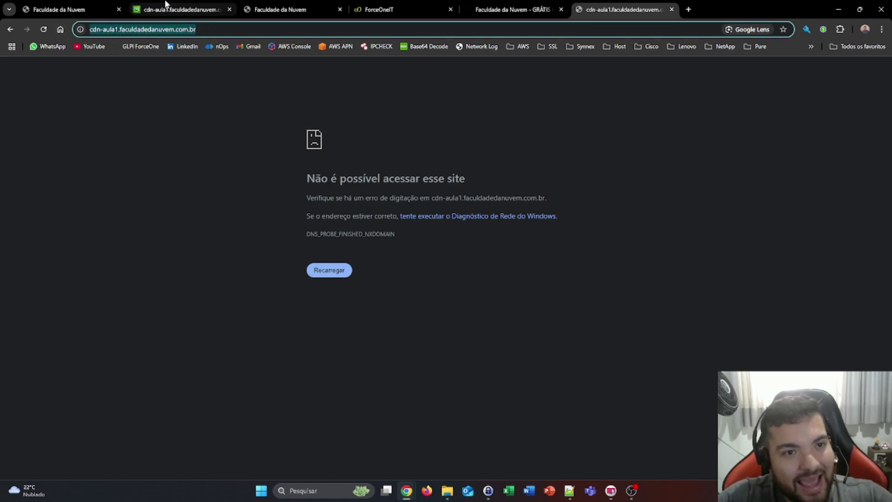
click(166, 3)
scroll(299, 314, up, 20)
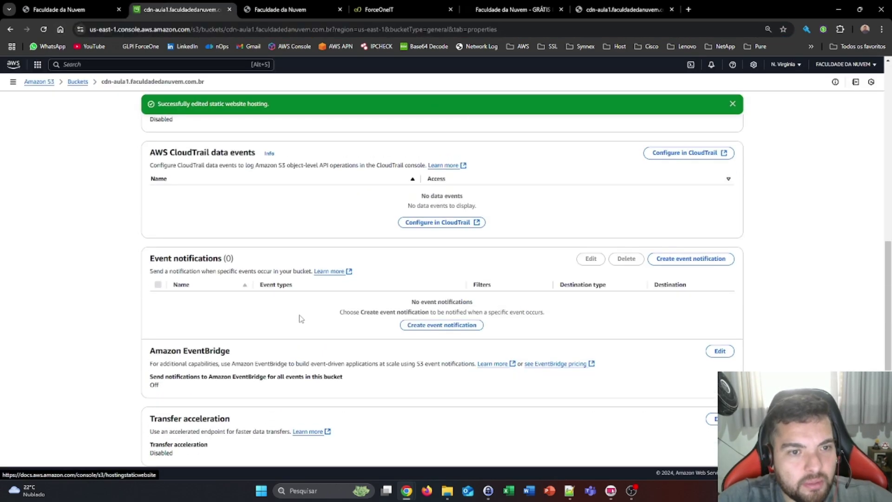
key(ctrl+f)
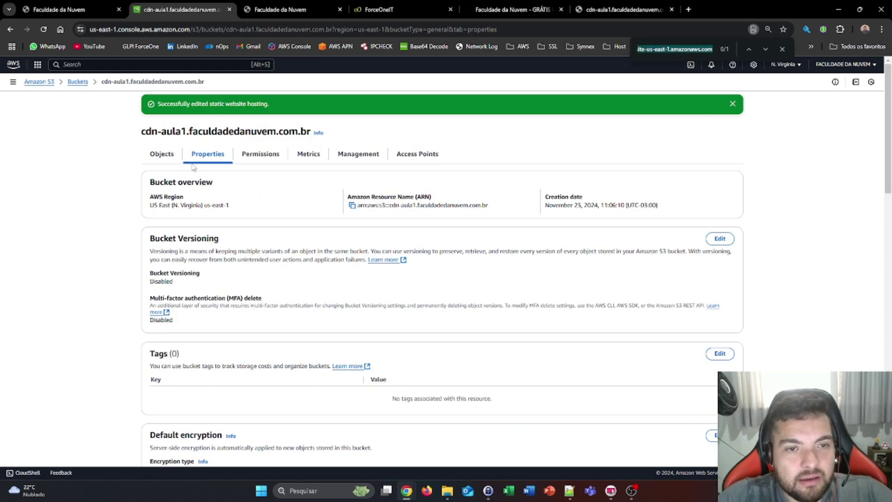
text(a1.faculdadedanuvem.com.br/)
key(BackSpace)
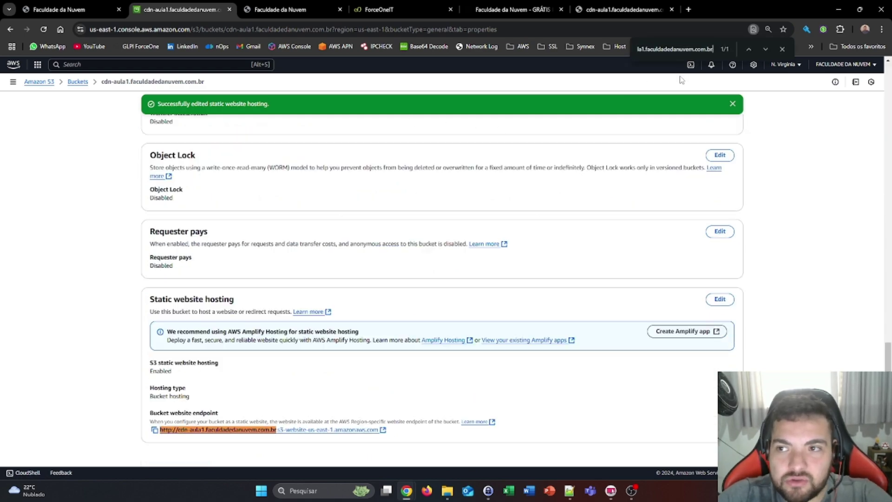
Compare the bucket name in the page heading with the bucket website endpoint under static website hosting
scroll(263, 380, up, 20)
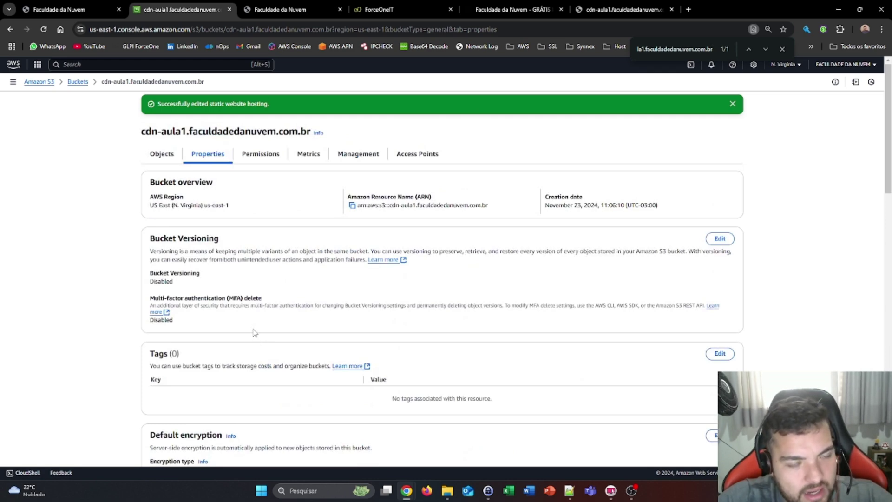
drag(138, 132, 311, 128)
click(311, 127)
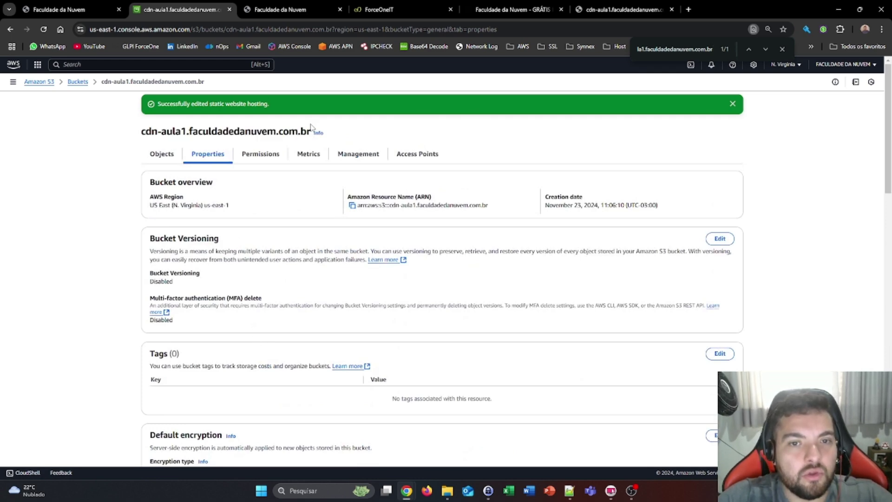
triple_click(310, 124)
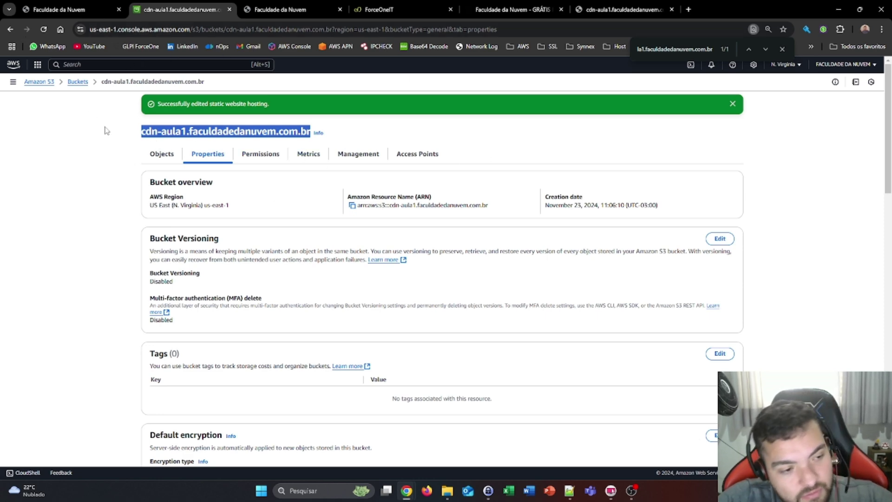
scroll(207, 225, down, 3)
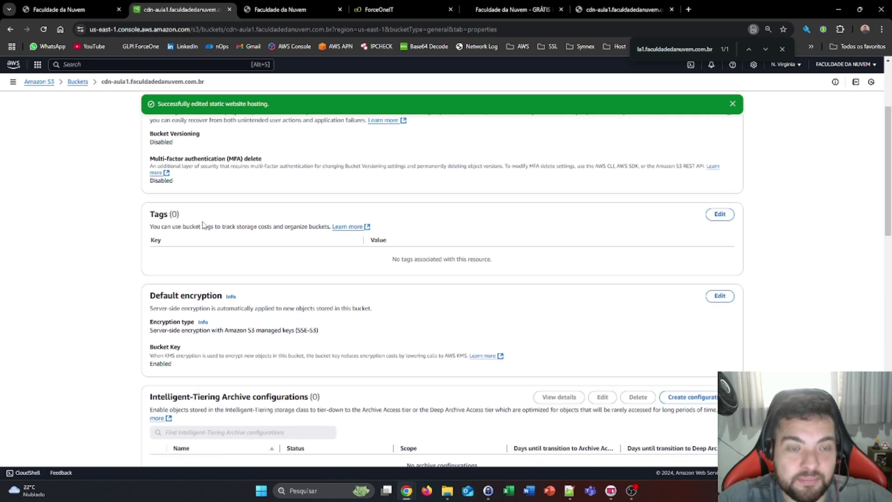
scroll(187, 216, down, 9)
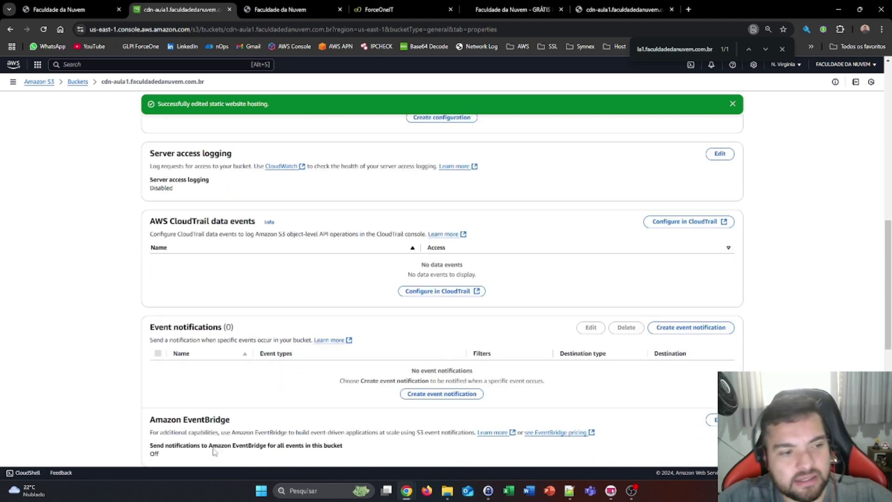
scroll(310, 388, down, 6)
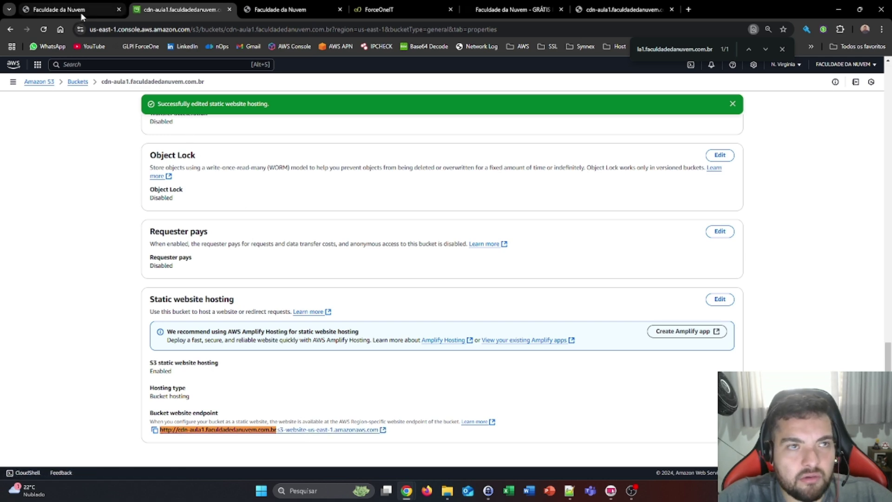
In the Registro.br DNS zone for faculdadedanuvem.com.br, start a new CNAME entry and name it cdn-aula1
drag(0, 63, 85, 7)
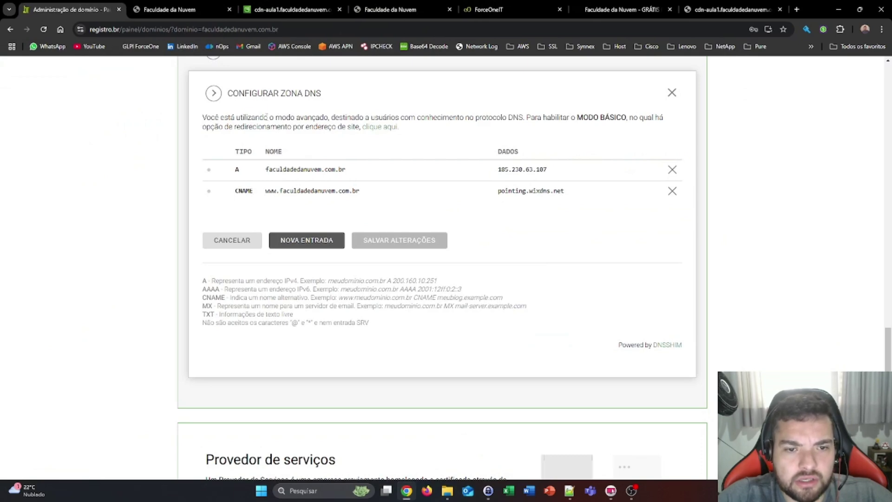
click(320, 246)
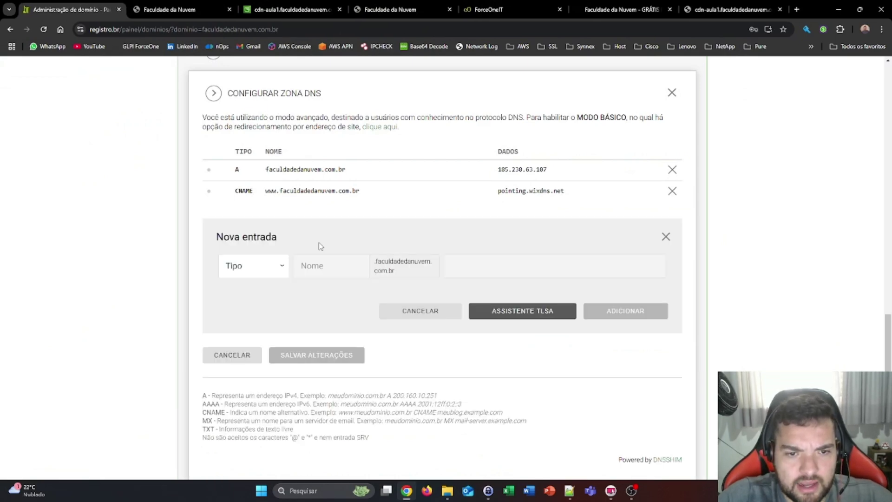
click(257, 268)
click(253, 323)
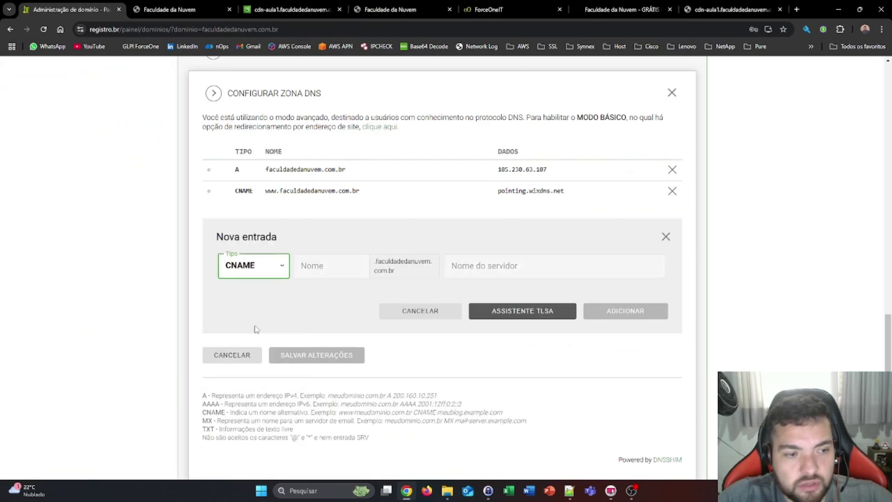
click(306, 276)
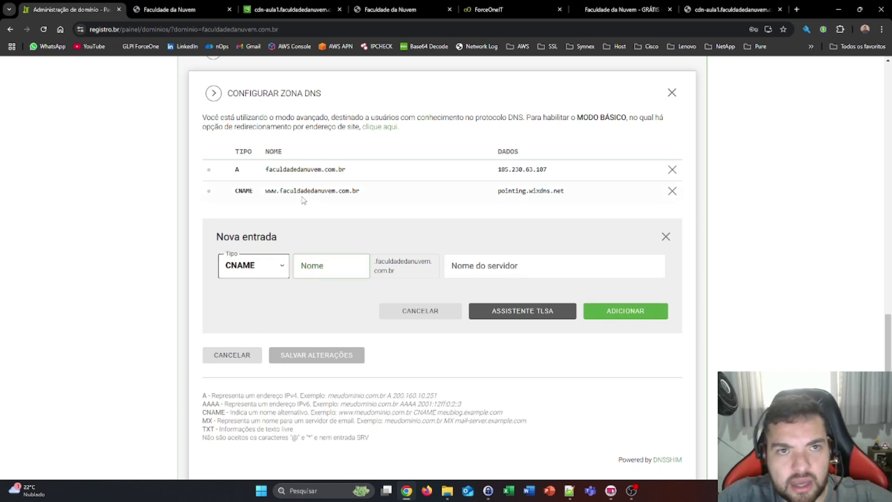
click(255, 5)
click(74, 9)
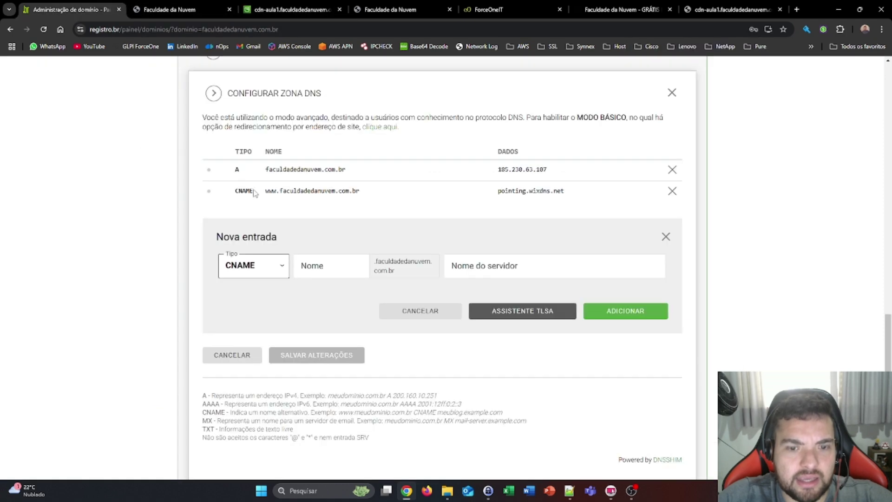
click(333, 259)
text(cdn)
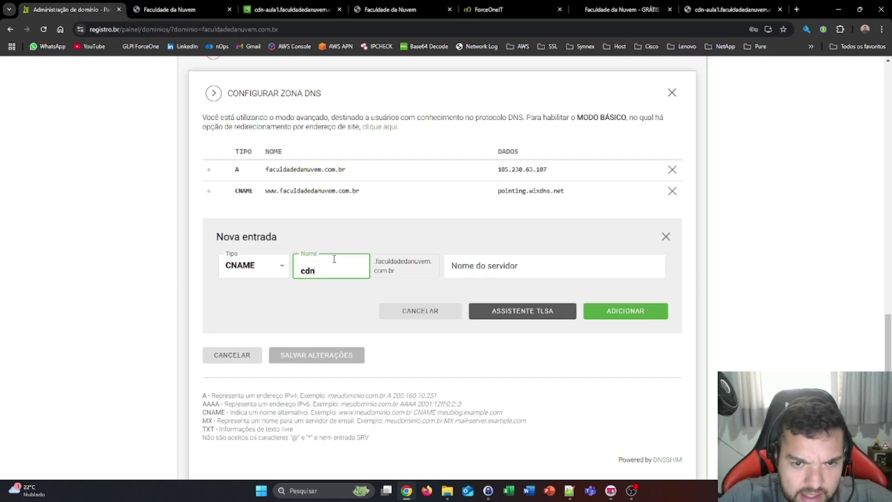
text(-aula1)
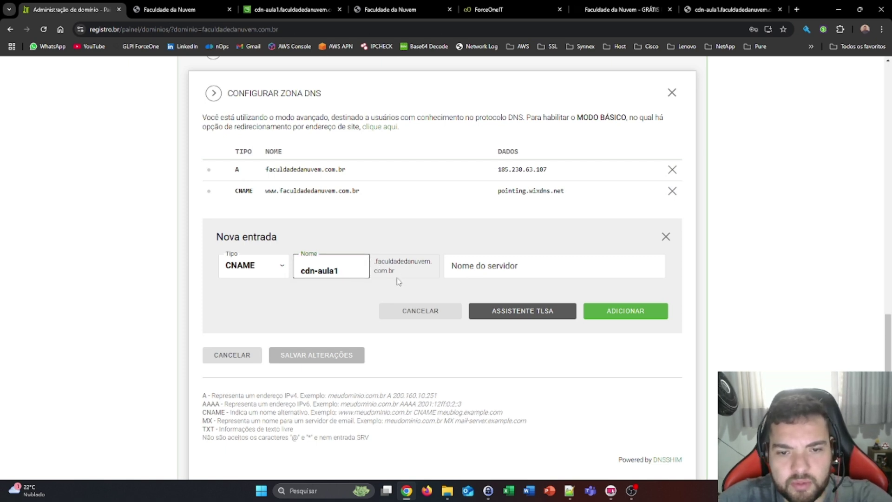
click(475, 269)
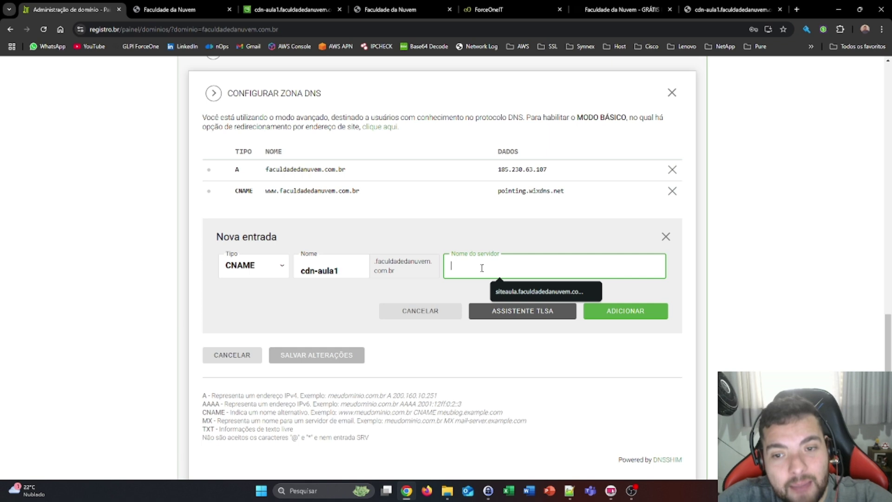
click(291, 14)
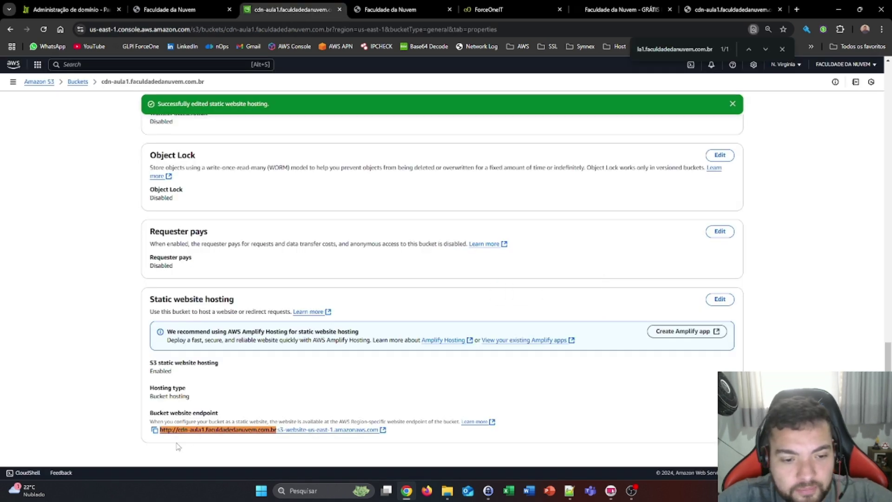
drag(384, 430, 179, 437)
key(ctrl+c)
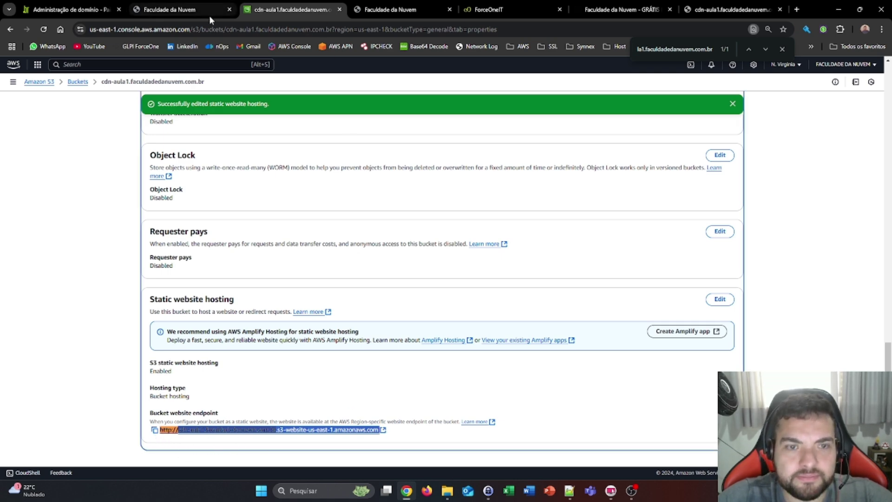
click(474, 325)
click(188, 12)
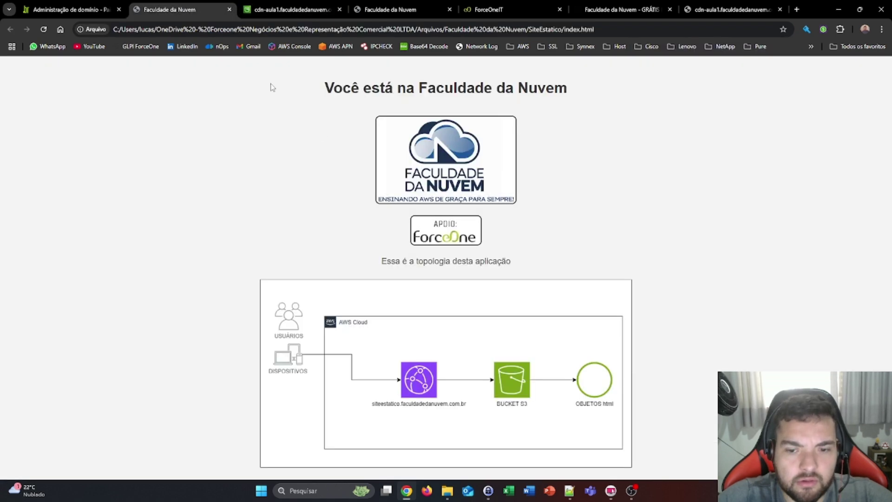
key(ctrl+1)
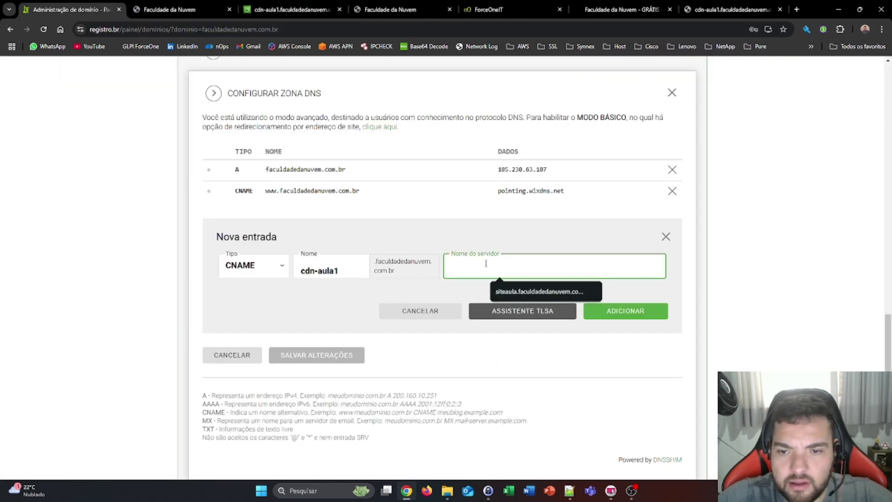
key(ctrl+v)
drag(662, 265, 343, 265)
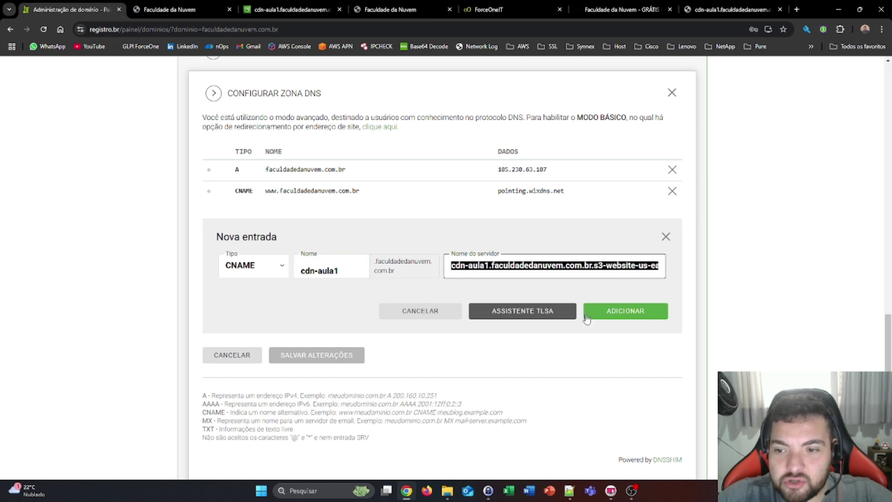
Add the new CNAME entry and save the DNS zone changes, then reopen the zone configuration
click(634, 316)
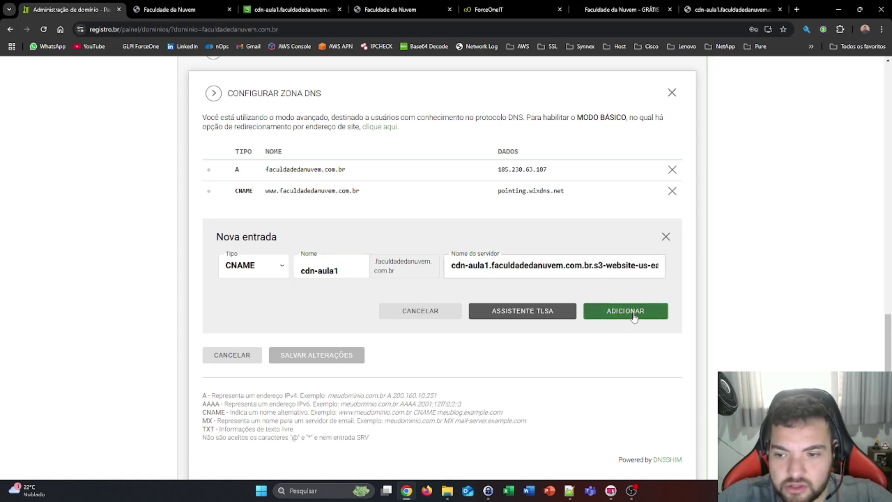
click(317, 377)
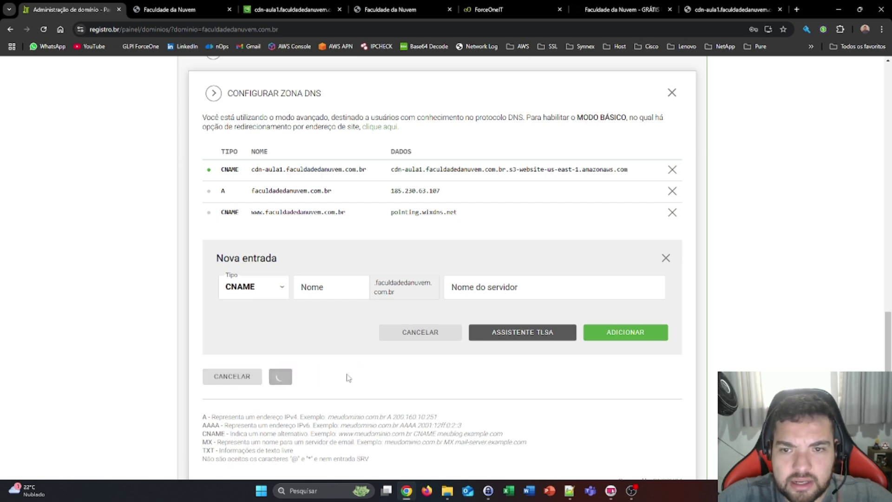
scroll(391, 344, up, 2)
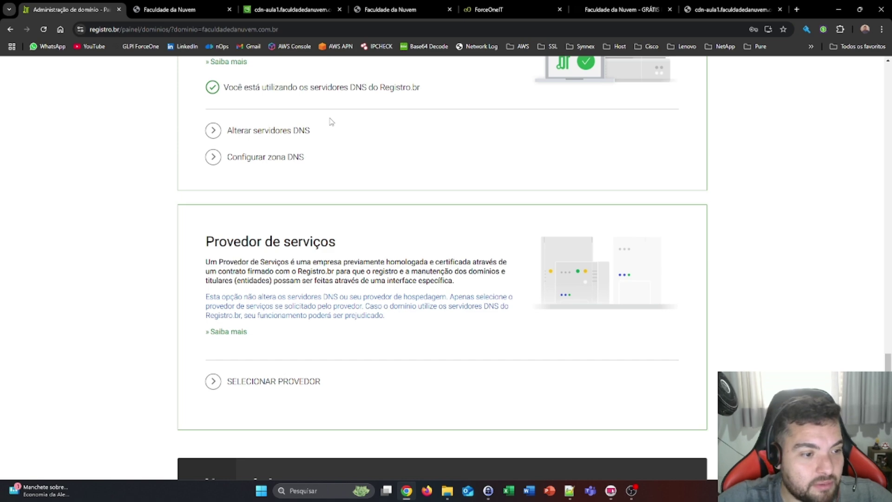
click(223, 158)
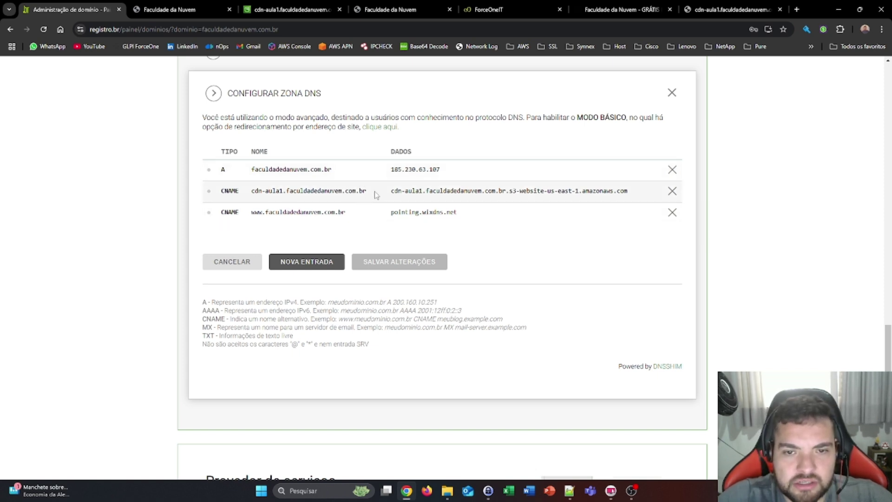
Copy cdn-aula1.faculdadedanuvem.com.br from the CNAME record, open it in a new browser tab and reload the page
drag(376, 194, 250, 193)
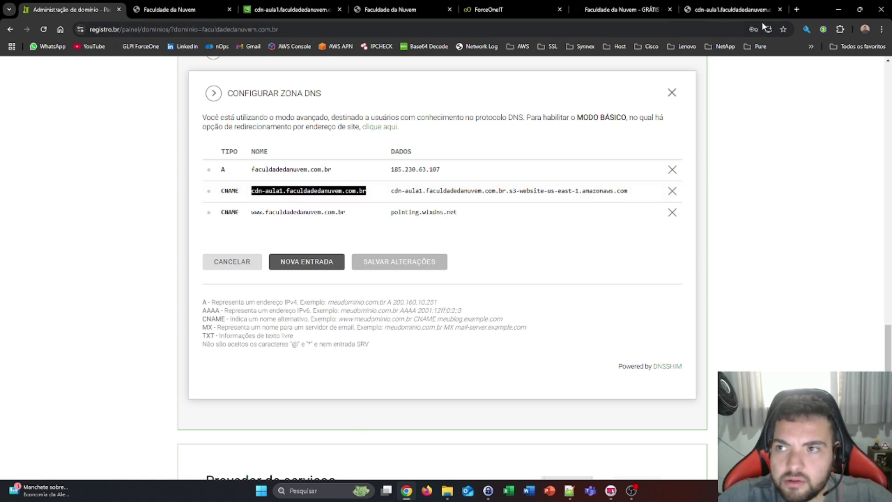
click(796, 11)
key(ctrl+v)
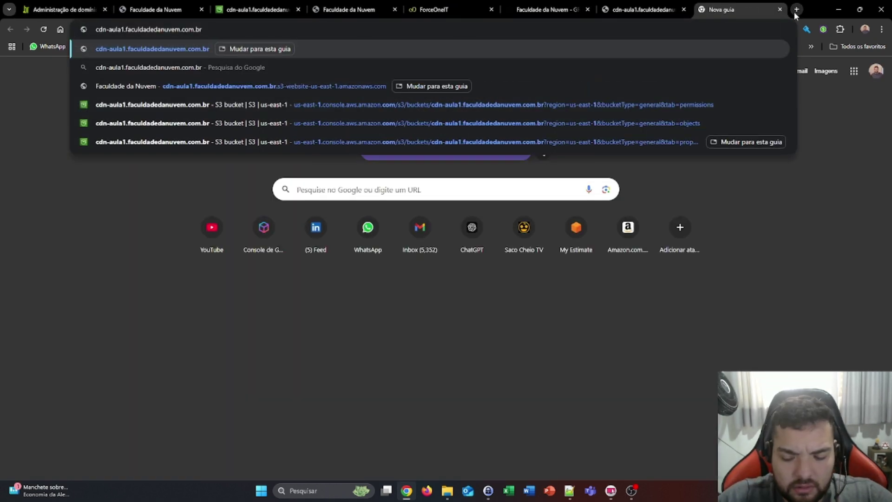
key(Return)
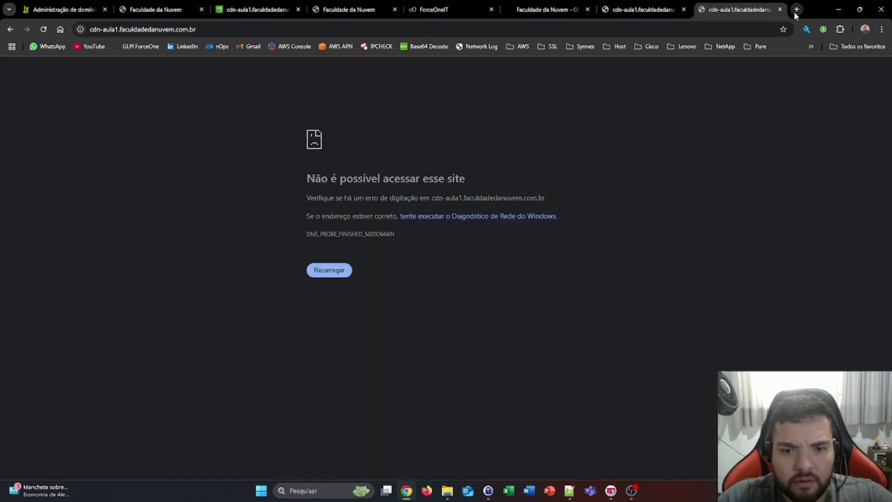
key(F5)
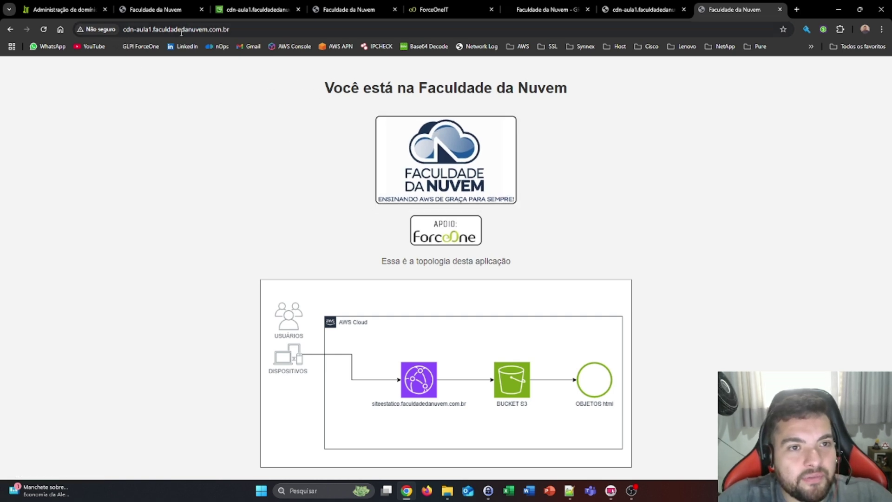
click(243, 30)
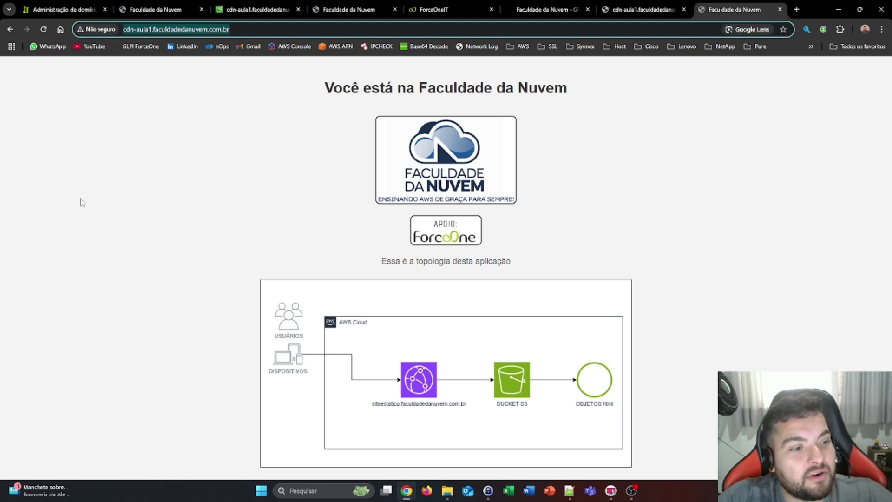
triple_click(143, 29)
double_click(143, 28)
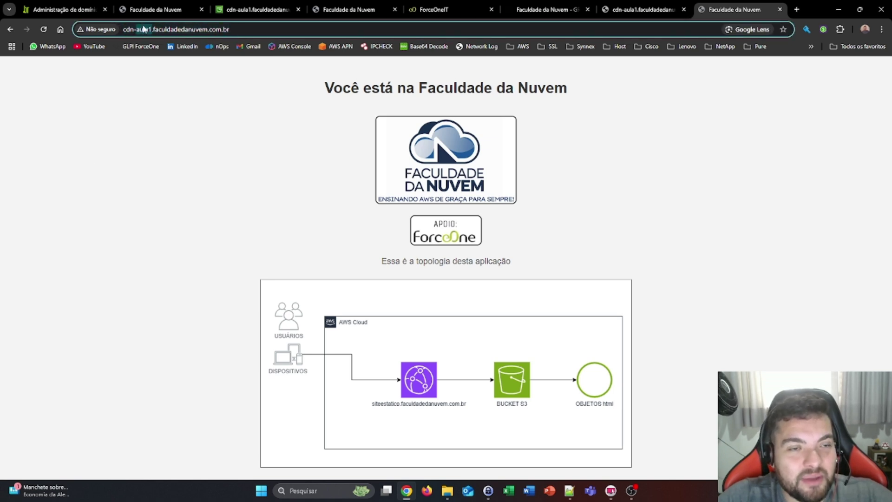
key(ctrl+a)
key(ctrl+v)
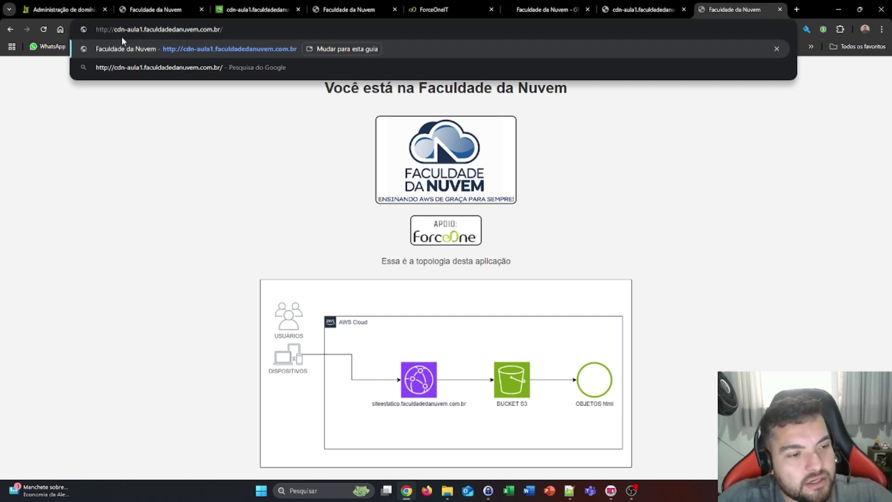
click(770, 203)
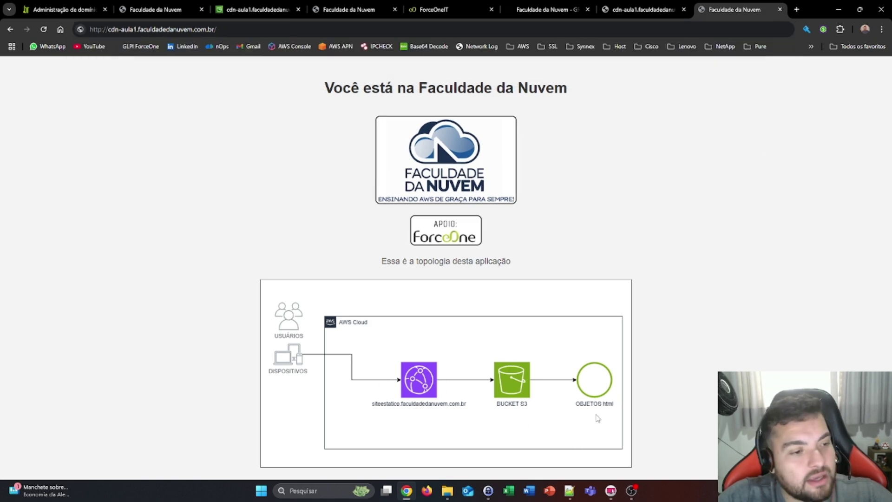
click(101, 31)
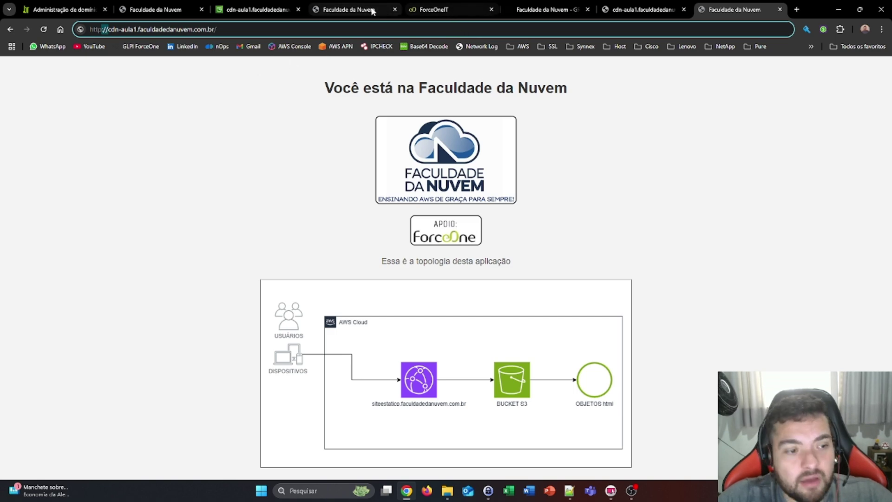
Compare the site's S3 endpoint address with the bucket website endpoint in the console and the cdn-aula1 CNAME record
click(351, 5)
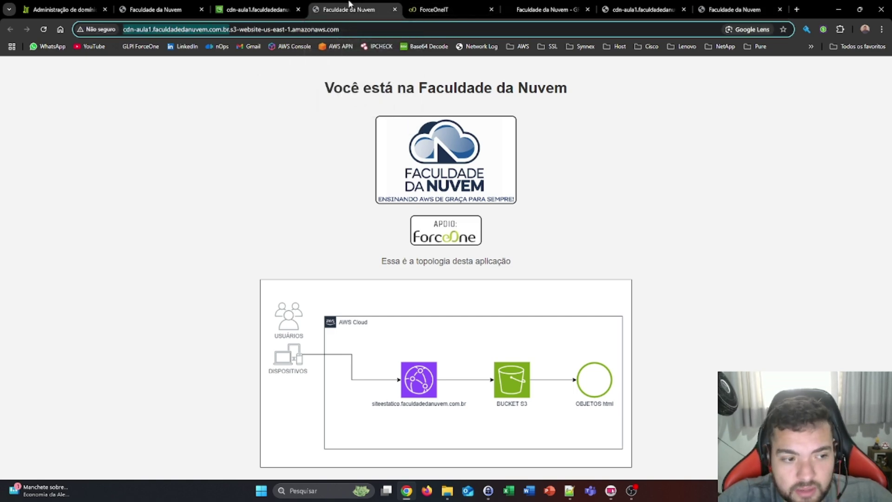
click(257, 8)
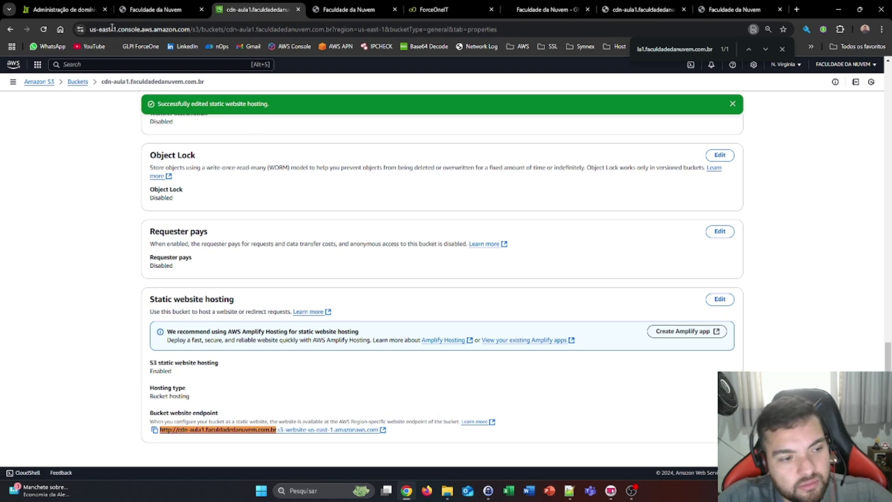
click(82, 10)
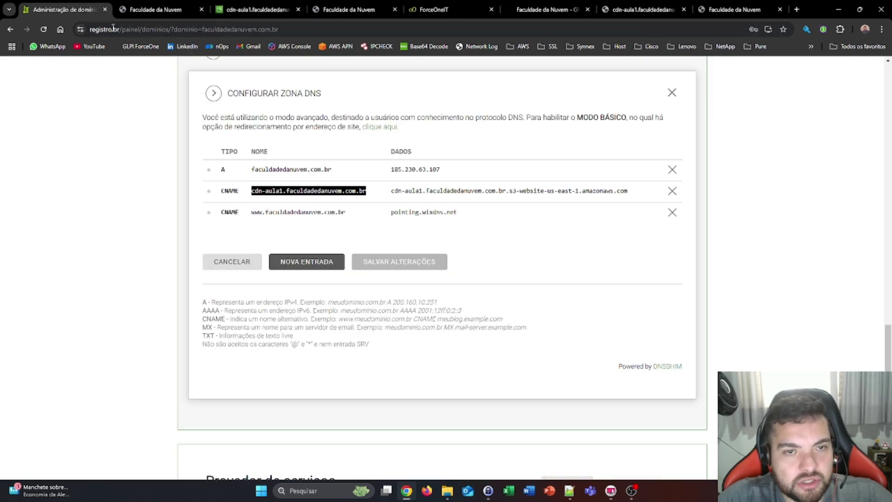
Review the S3 bucket's properties, from the encryption and archive settings to the static website hosting section
click(255, 10)
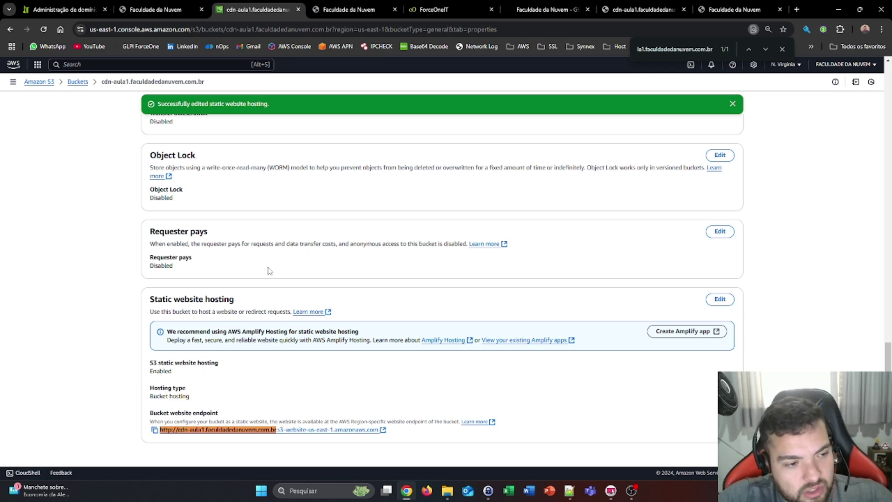
scroll(269, 271, up, 10)
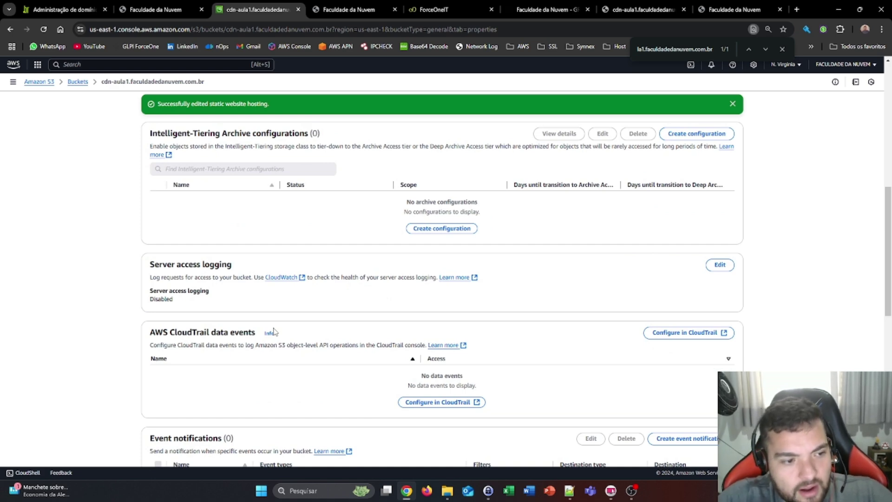
scroll(304, 303, up, 5)
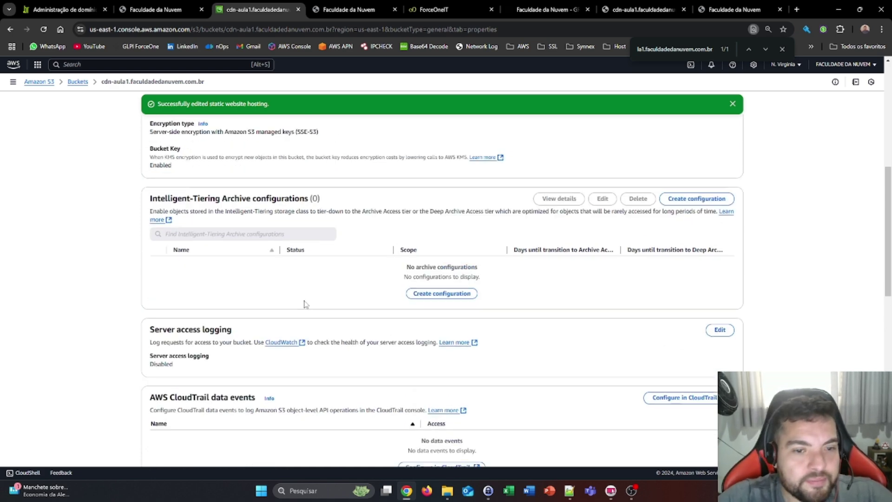
scroll(304, 303, down, 6)
scroll(307, 309, up, 1)
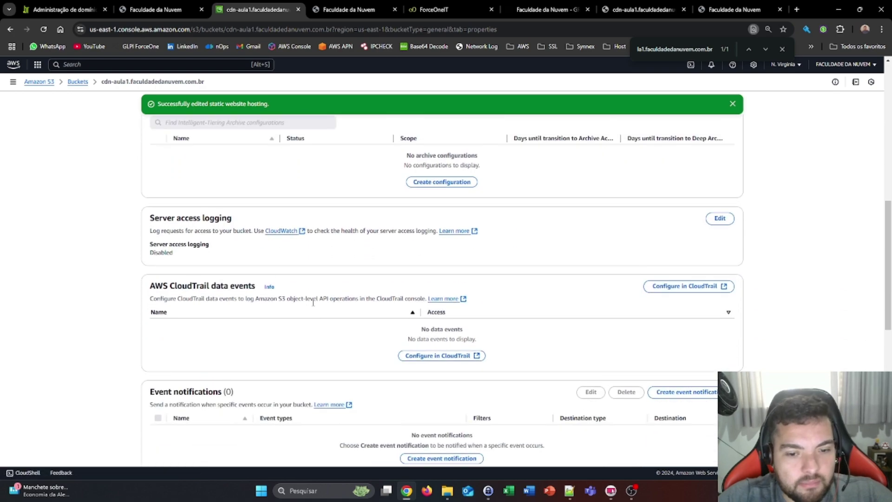
scroll(334, 303, down, 4)
scroll(346, 273, up, 1)
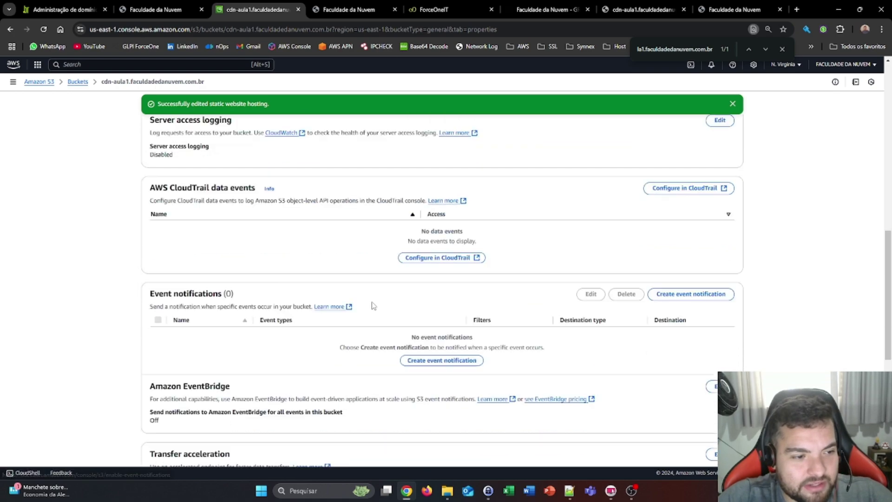
scroll(488, 333, down, 8)
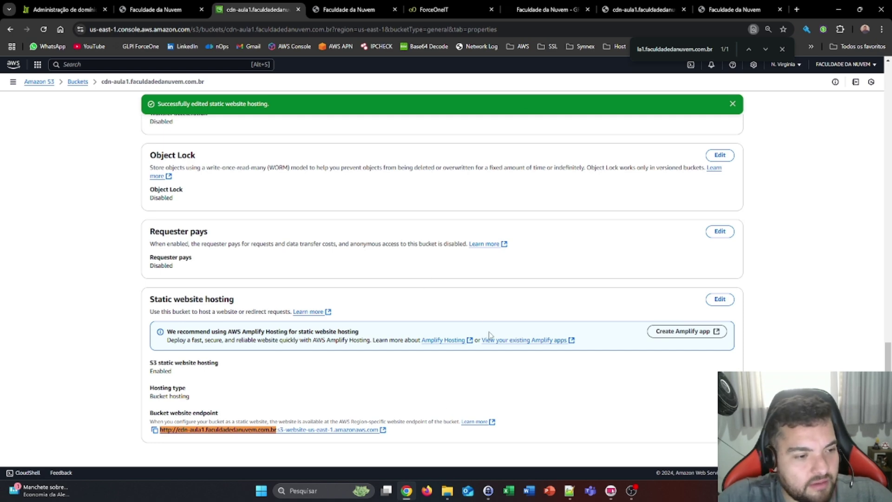
Search the AWS console for cloudfront and open the CloudFront service
scroll(493, 353, up, 15)
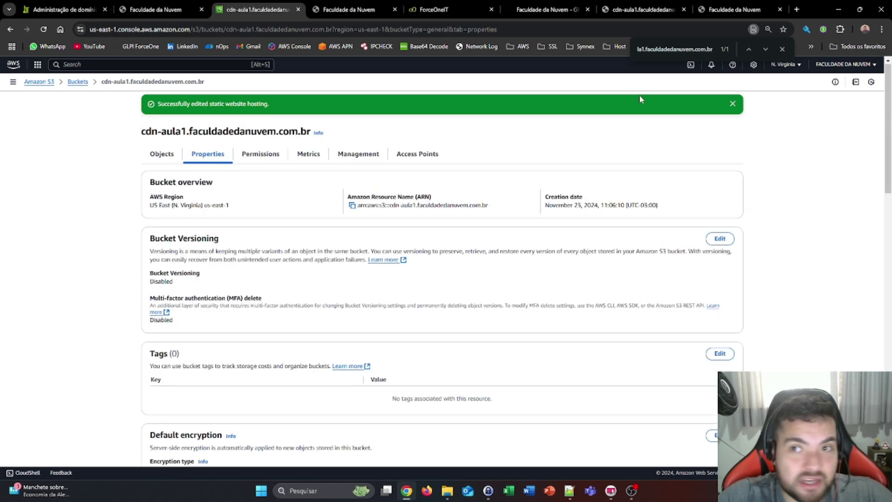
click(731, 4)
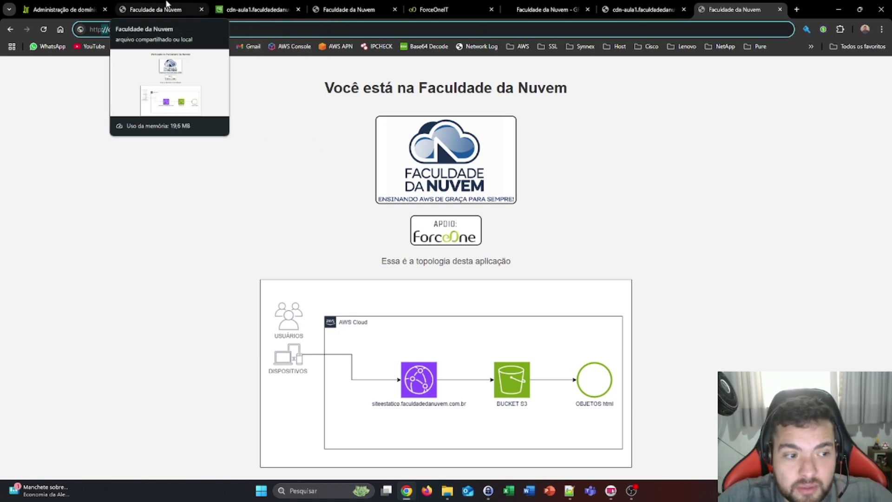
click(242, 4)
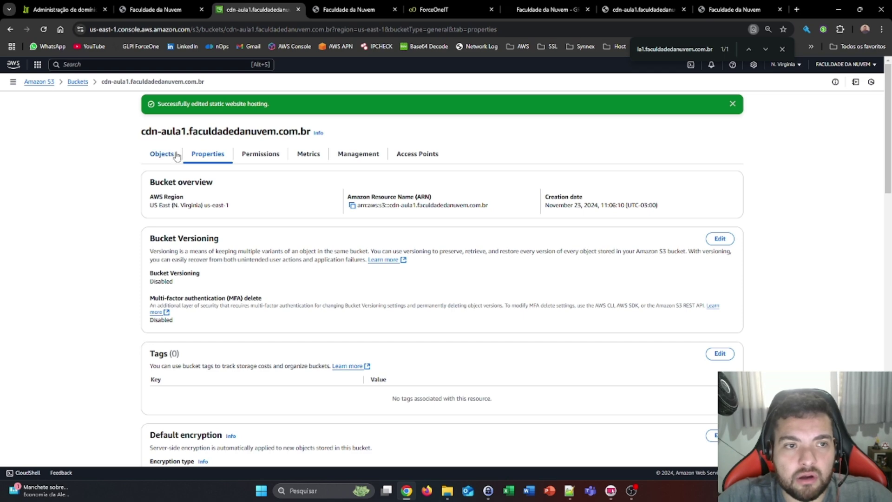
click(118, 66)
text(cloudfront)
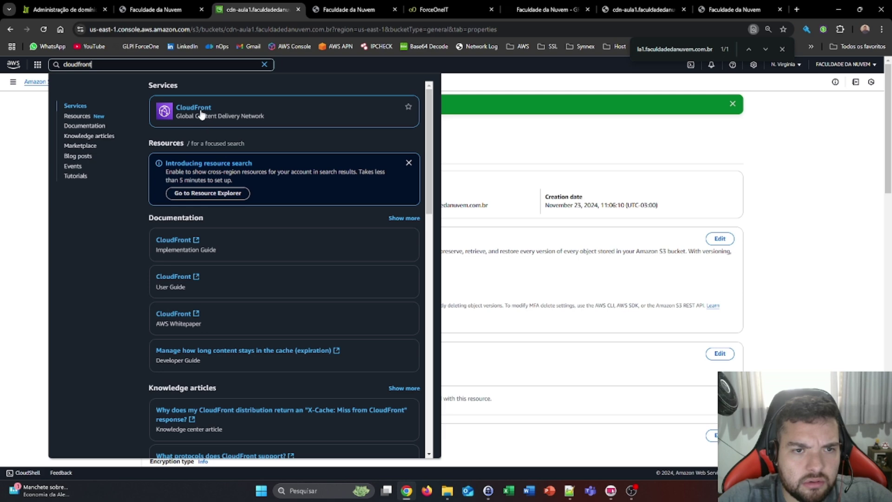
click(201, 110)
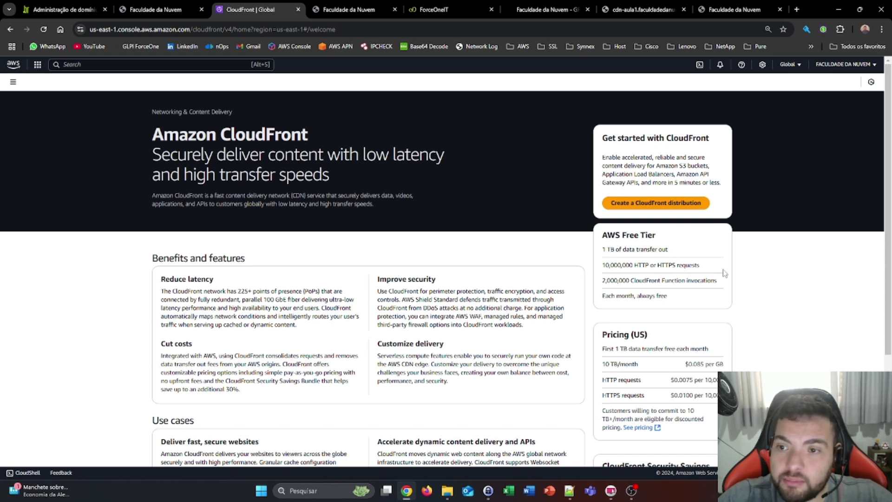
Check the region list on the CloudFront home page and start creating a CloudFront distribution
click(788, 64)
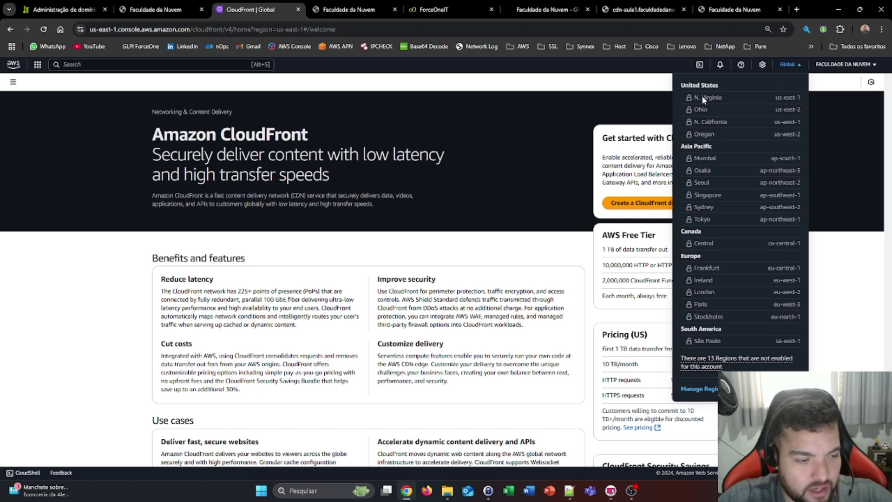
click(555, 156)
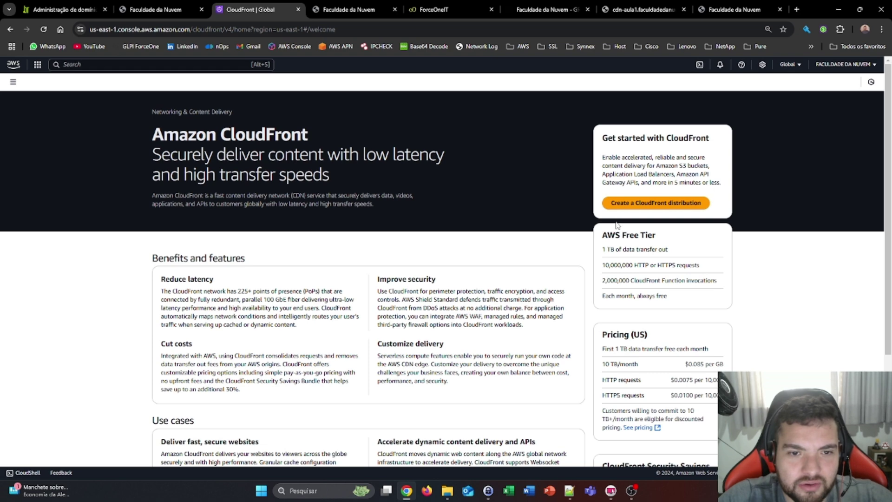
click(657, 203)
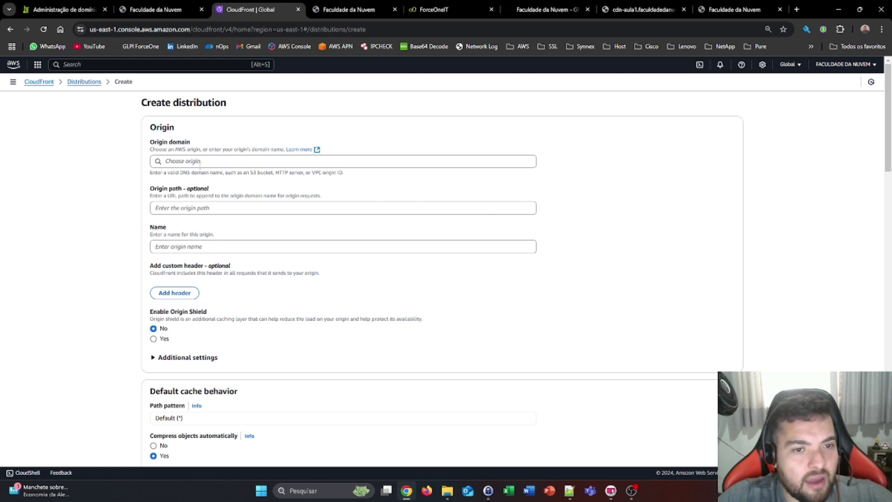
Choose the cdn-aula1.faculdadedanuvem.com.br S3 bucket as the origin domain and switch it to the bucket's website endpoint
click(200, 162)
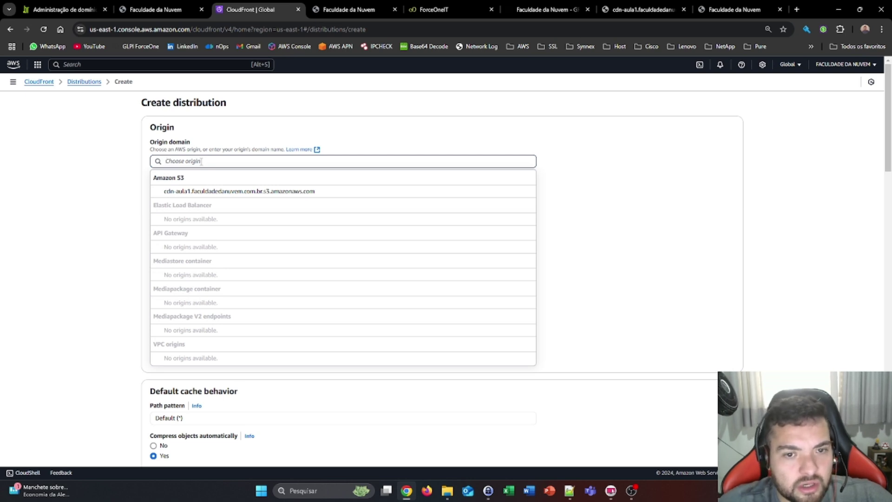
click(203, 191)
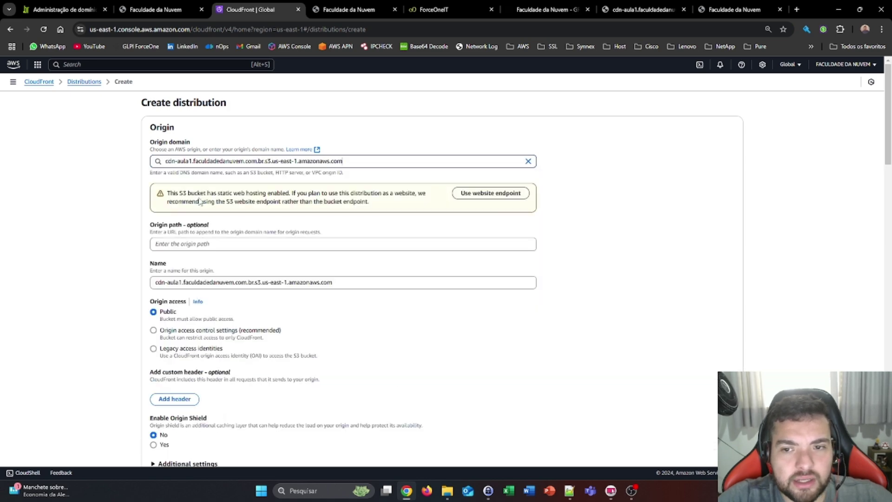
drag(369, 202, 205, 197)
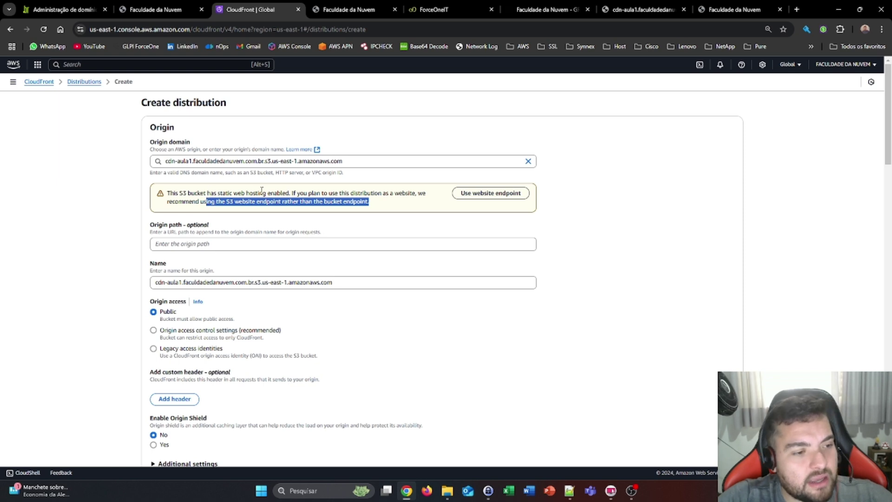
click(486, 197)
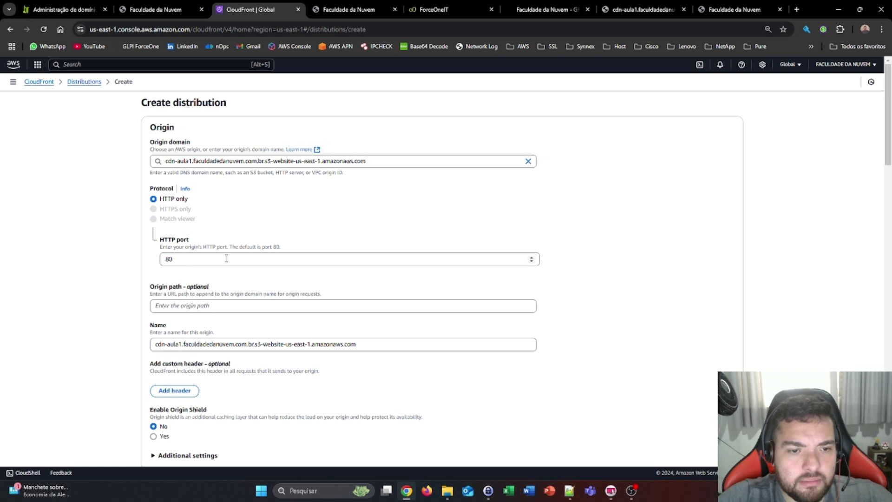
Check the origin's protocol and HTTP port, and shorten the origin name to cdn-aula1.faculdadedanuvem.com.br
scroll(364, 260, down, 2)
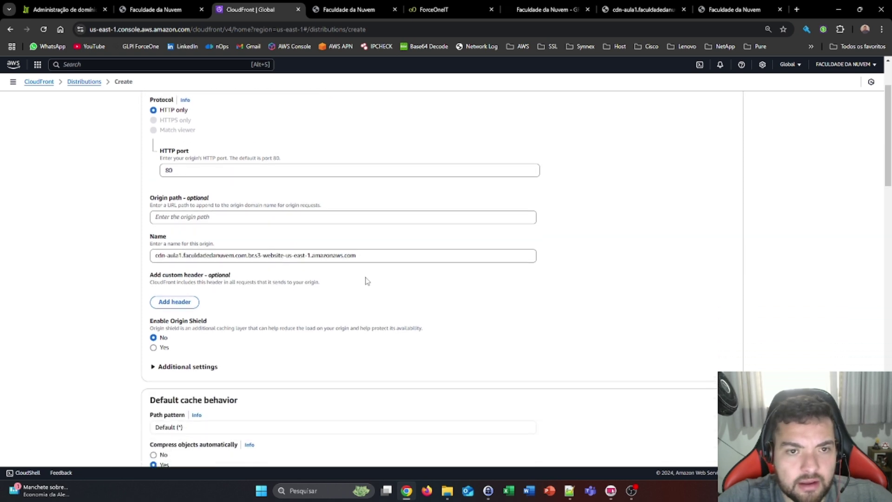
scroll(365, 280, up, 2)
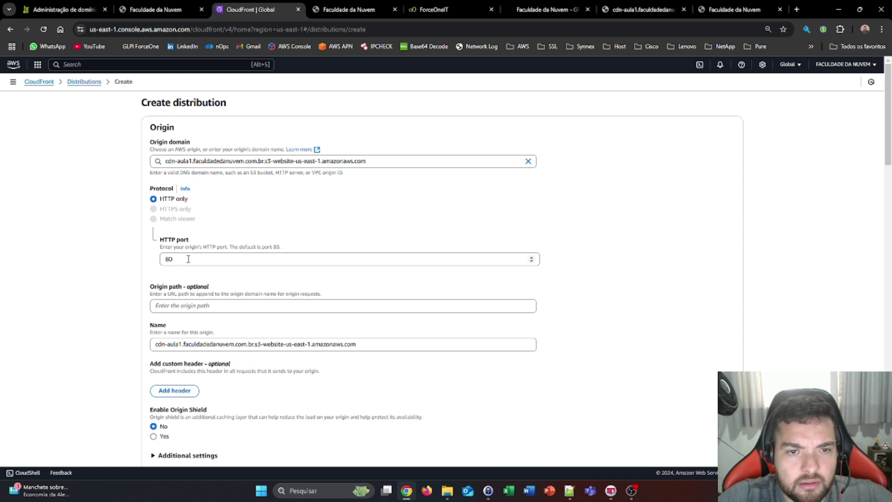
drag(188, 258, 125, 259)
click(169, 214)
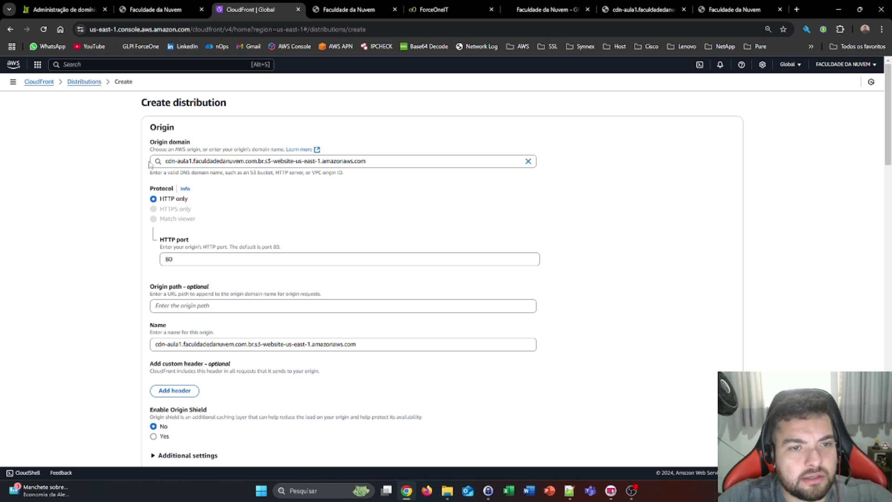
drag(152, 194, 177, 200)
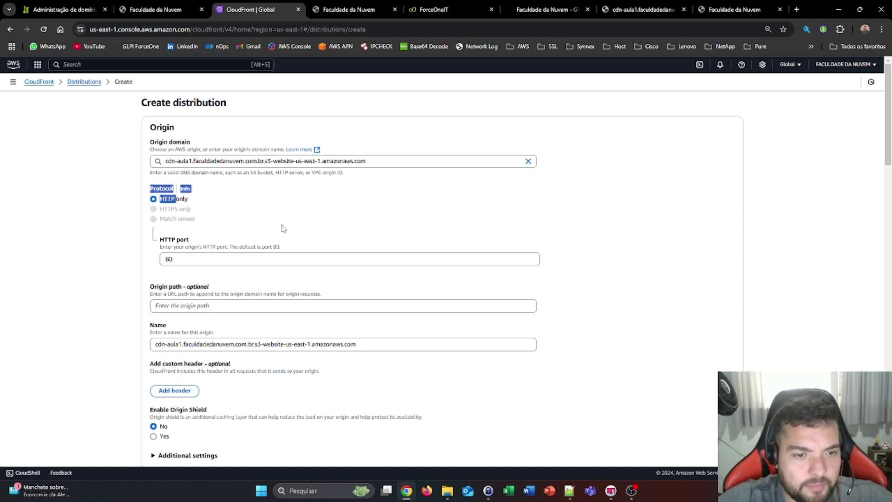
scroll(282, 229, down, 1)
scroll(264, 242, down, 1)
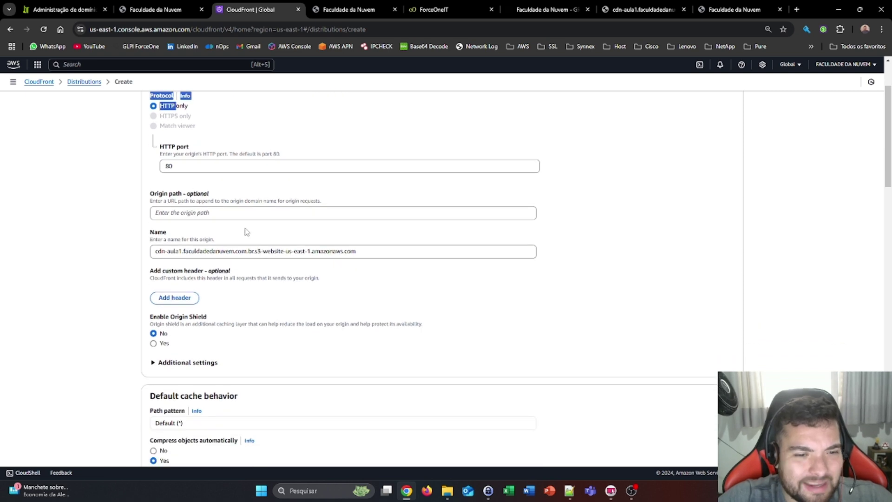
scroll(246, 232, down, 1)
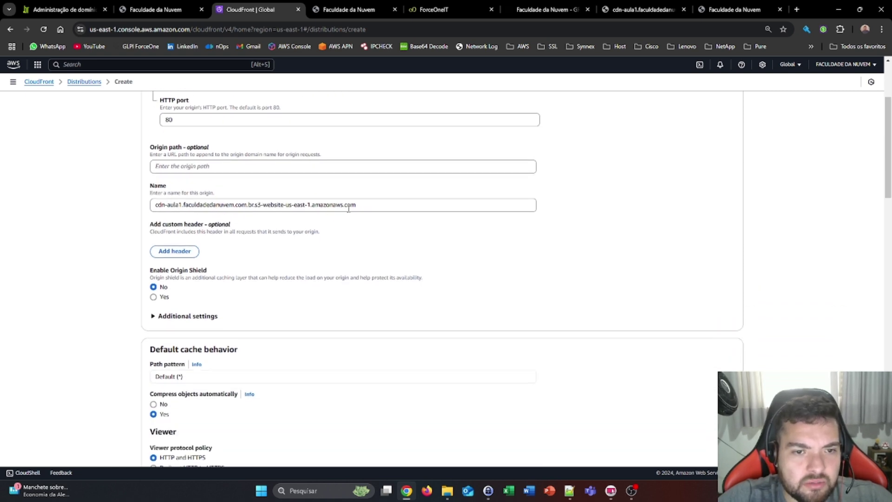
drag(369, 204, 254, 216)
key(BackSpace)
click(698, 257)
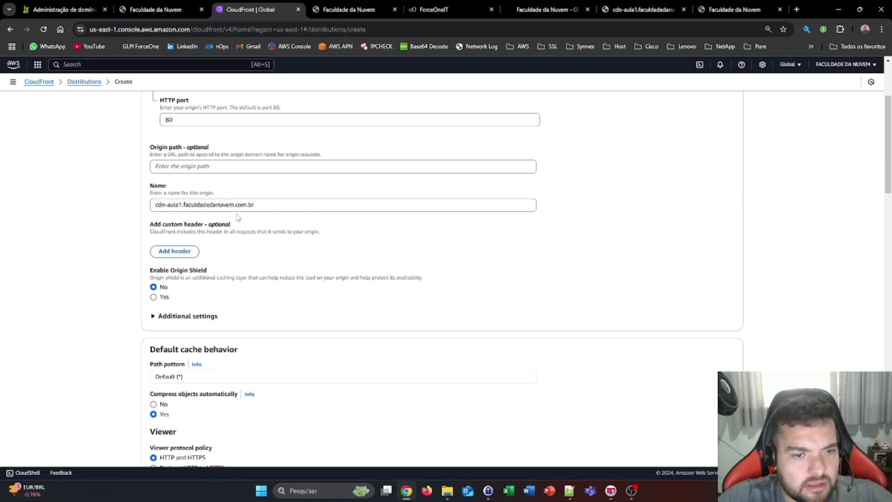
Set the default cache behavior's viewer protocol policy to Redirect HTTP to HTTPS
scroll(259, 228, down, 1)
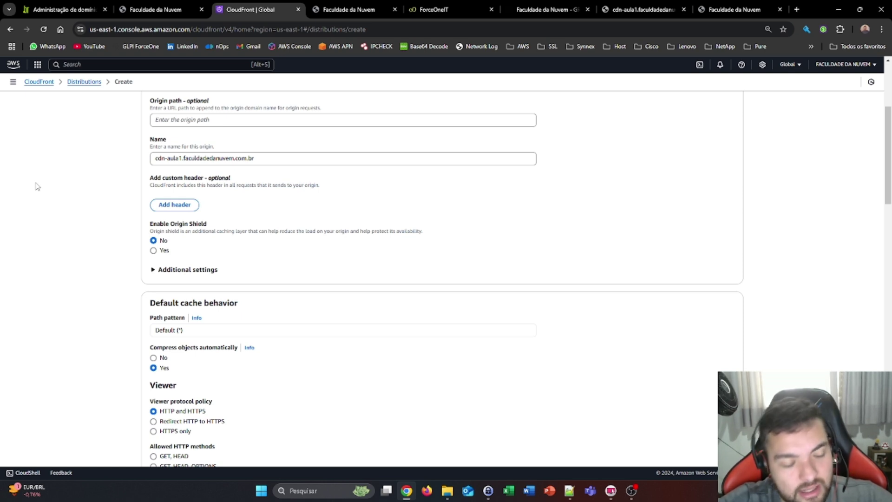
scroll(318, 310, down, 1)
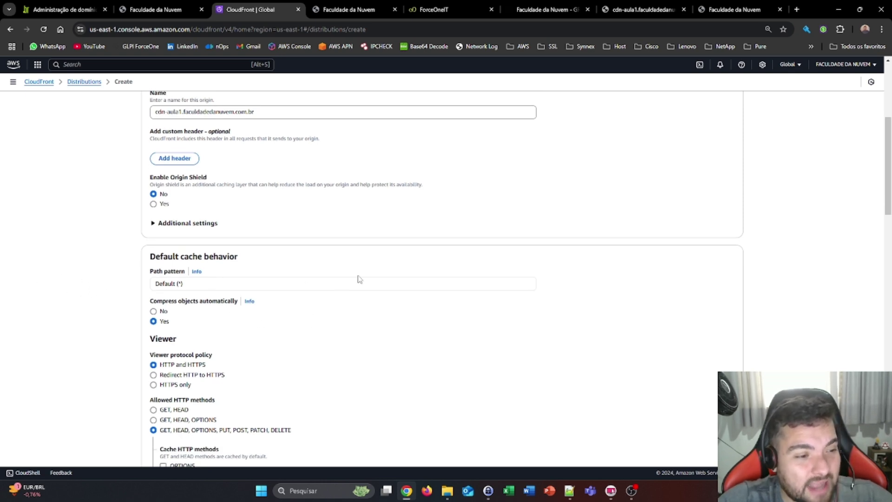
scroll(285, 304, down, 1)
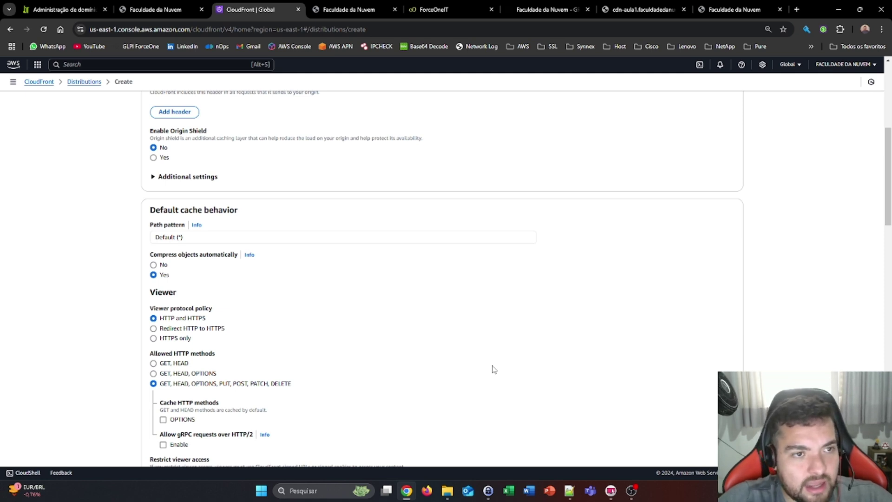
scroll(424, 309, down, 1)
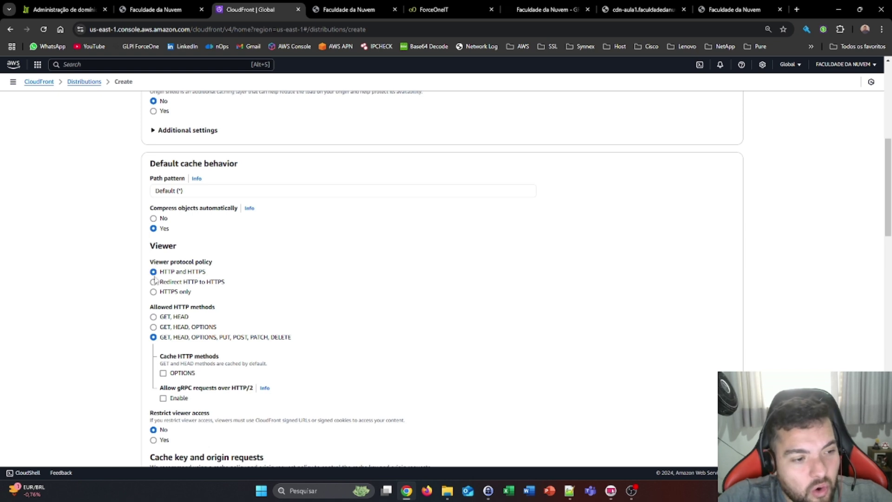
click(187, 283)
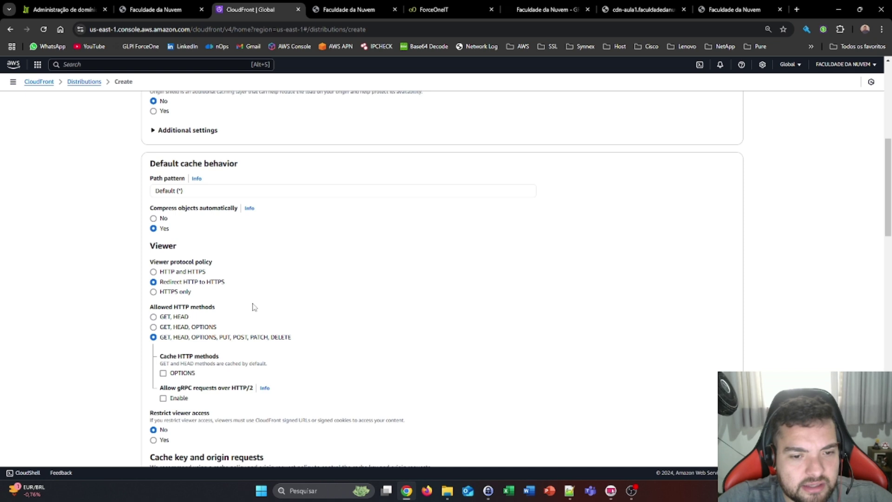
Alternate the allowed HTTP methods between GET, HEAD and the full set, ending on GET, HEAD, OPTIONS, PUT, POST, PATCH, DELETE
scroll(254, 306, down, 1)
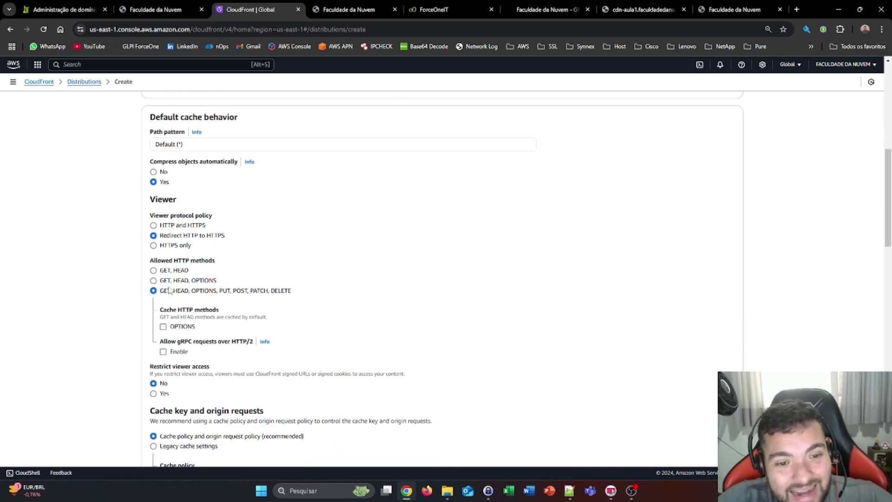
click(180, 271)
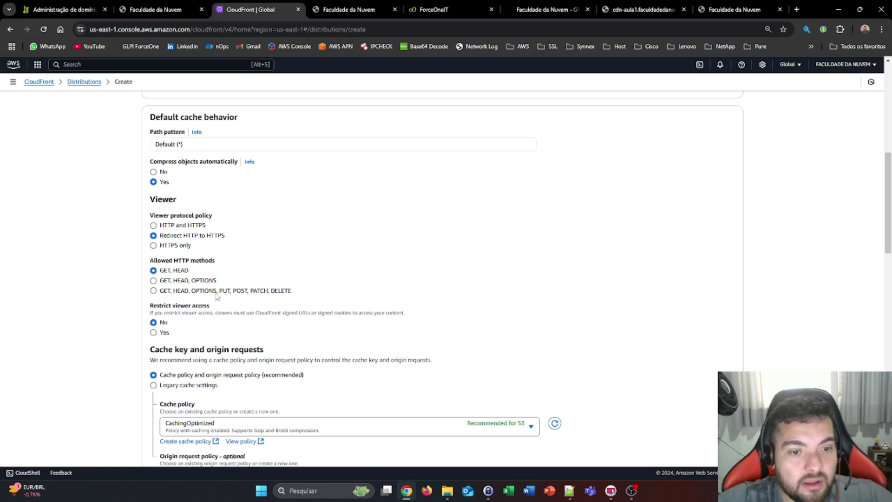
click(190, 291)
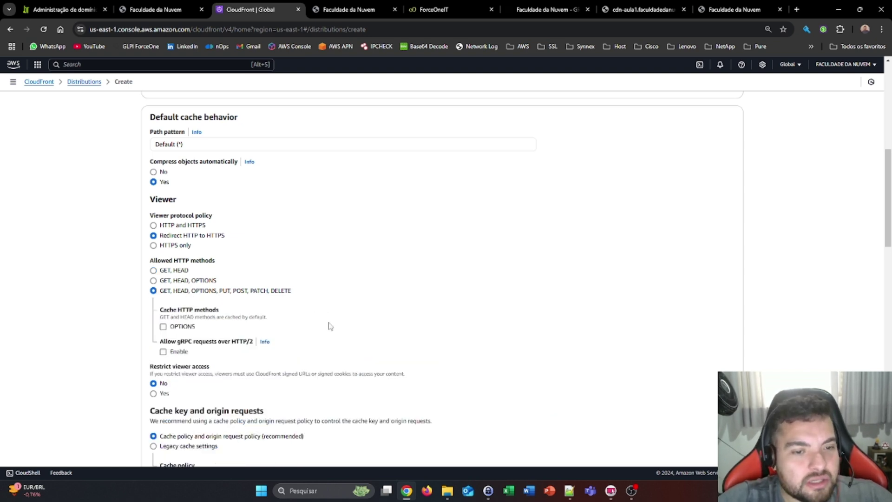
click(176, 271)
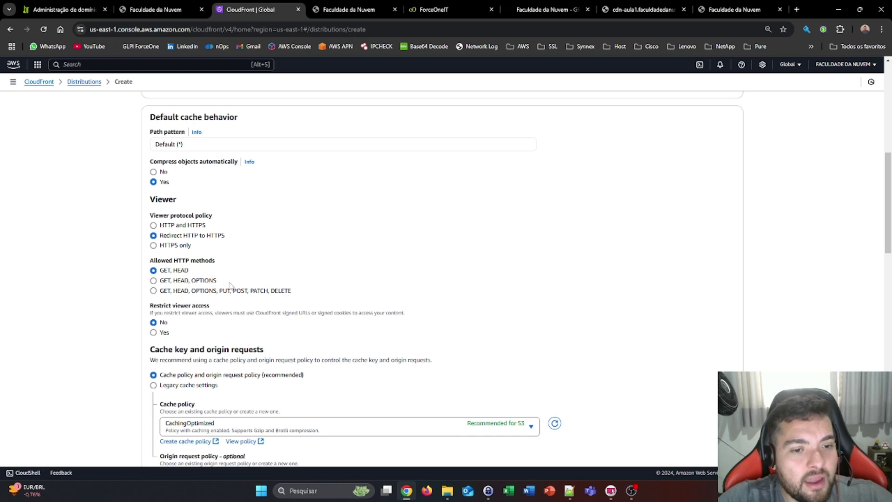
click(185, 292)
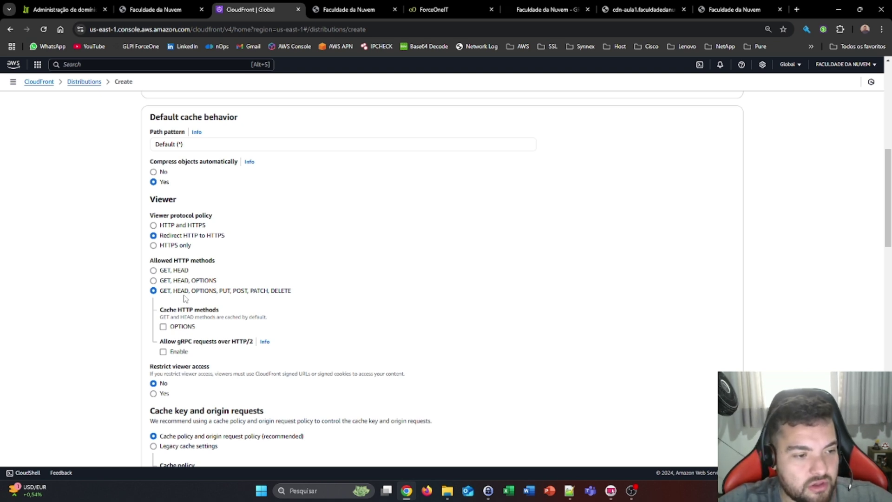
click(163, 271)
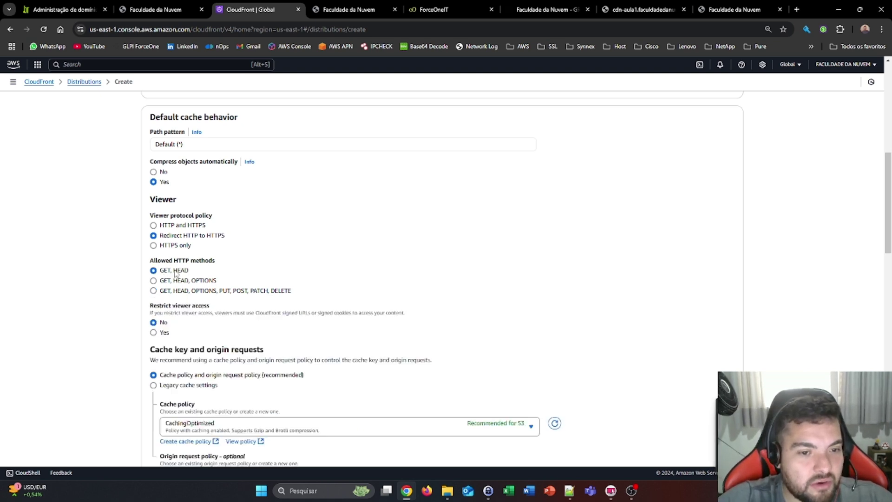
click(201, 292)
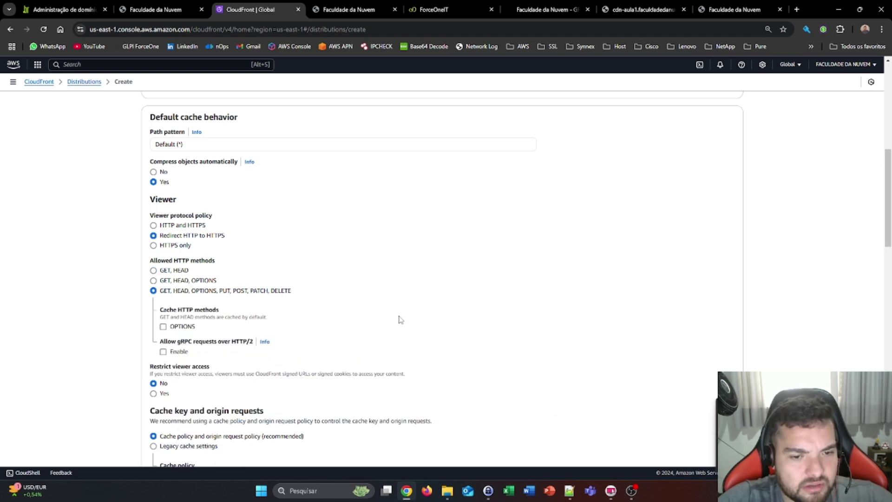
Review the cache policy, origin request, function association and Web Application Firewall (WAF) sections of the distribution form
scroll(372, 322, down, 1)
scroll(278, 267, down, 1)
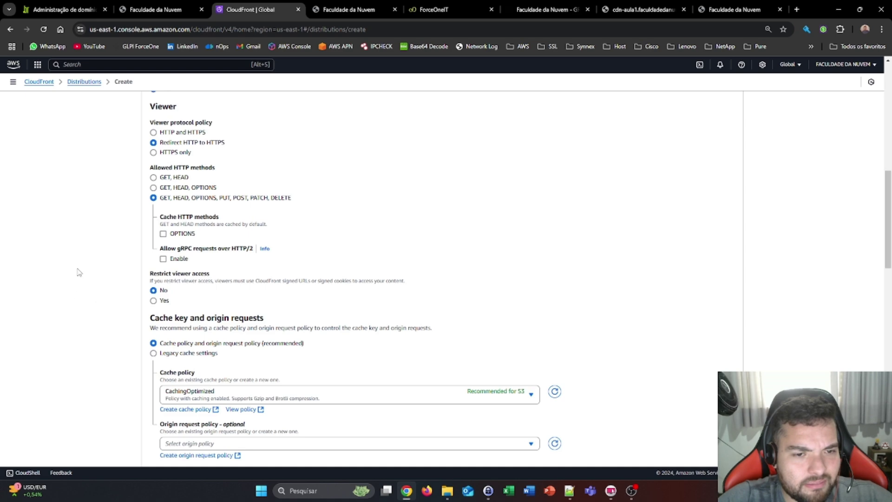
scroll(379, 276, down, 1)
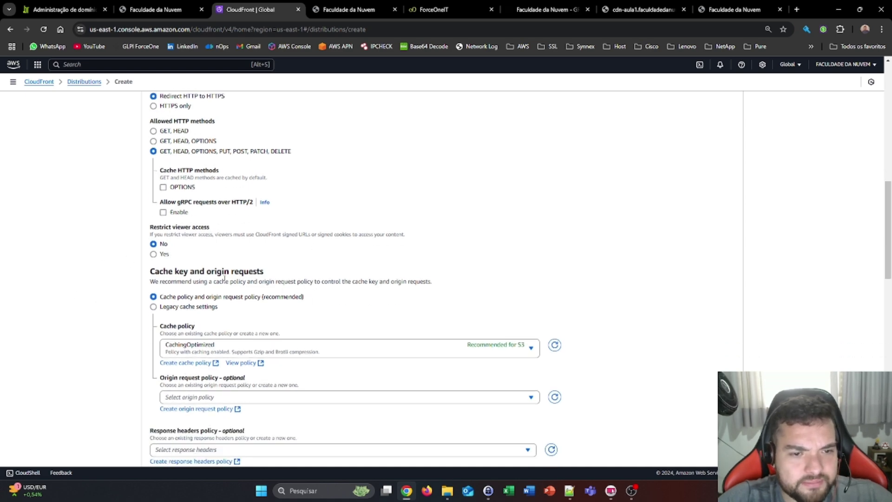
scroll(76, 269, down, 1)
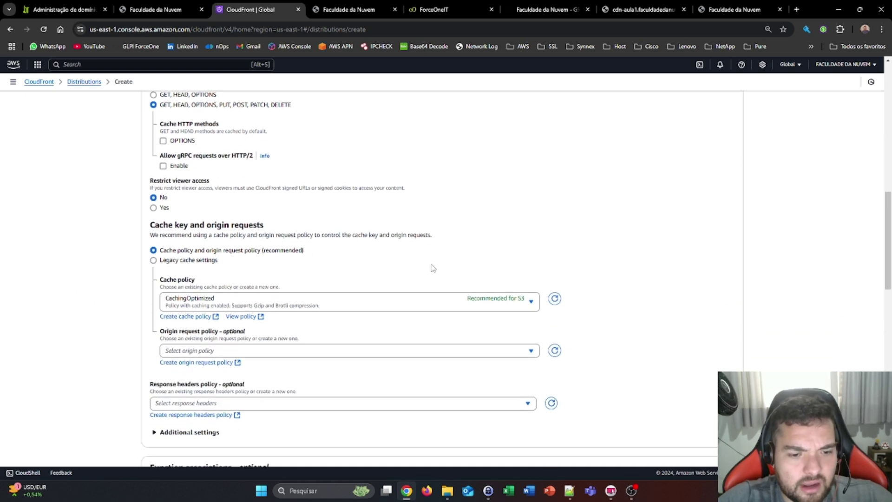
scroll(430, 274, down, 1)
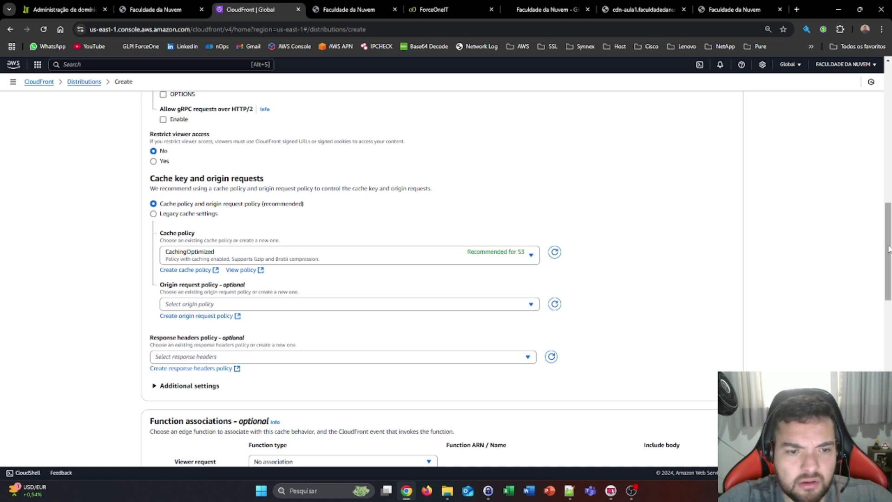
drag(888, 251, 885, 269)
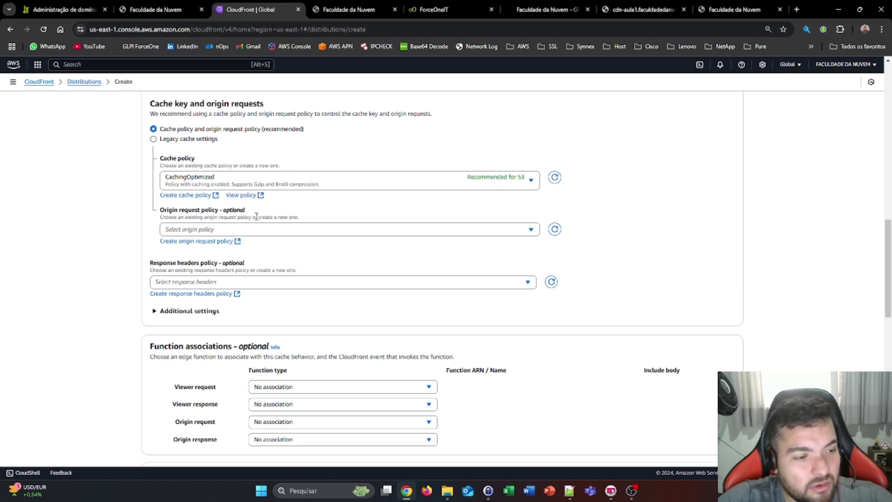
drag(887, 287, 882, 342)
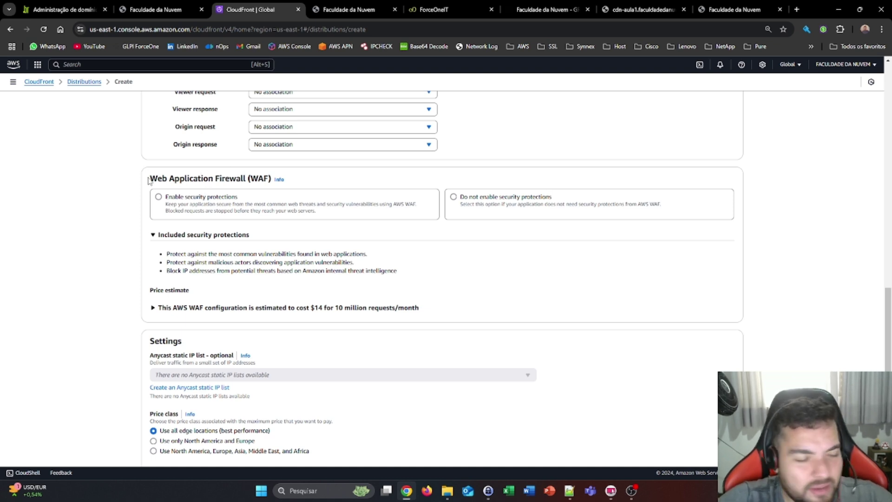
drag(149, 179, 297, 191)
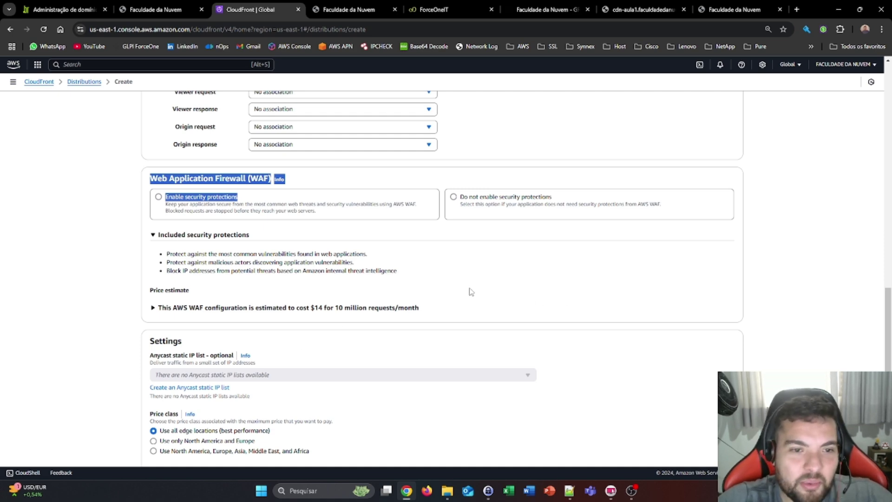
scroll(490, 273, down, 1)
scroll(502, 275, down, 1)
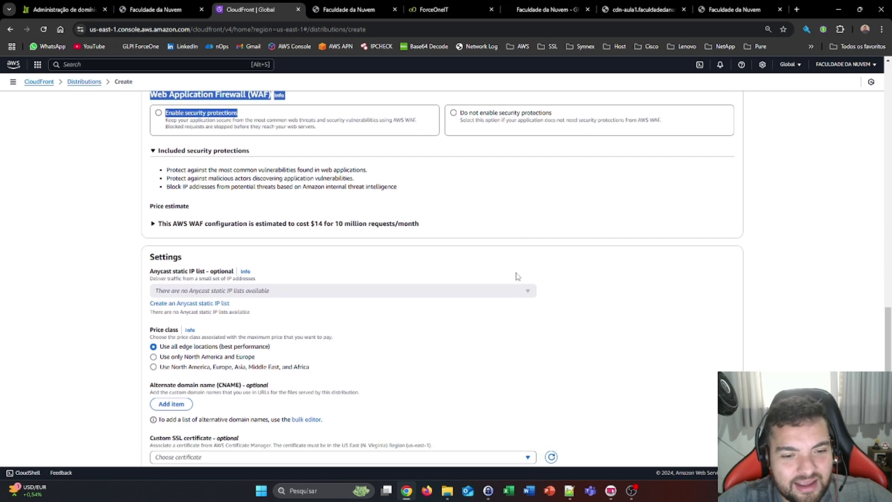
Try the two regional price classes, ending on Use all edge locations (best performance)
scroll(515, 278, down, 1)
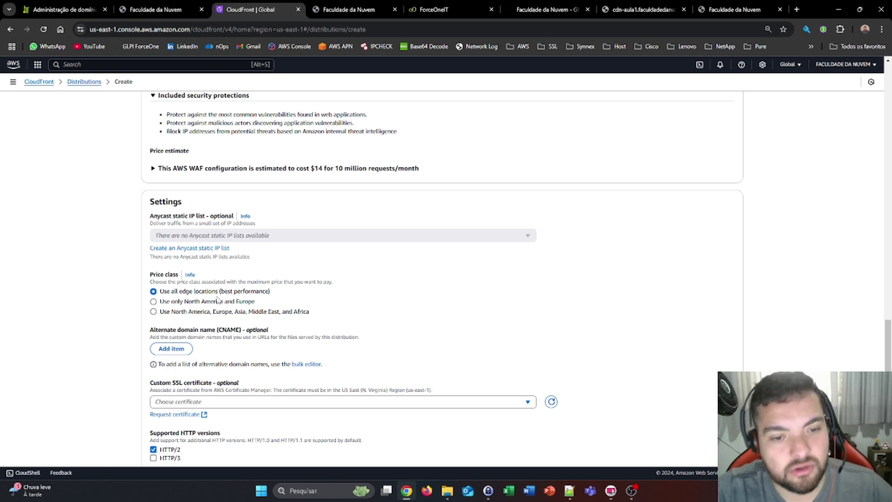
click(239, 302)
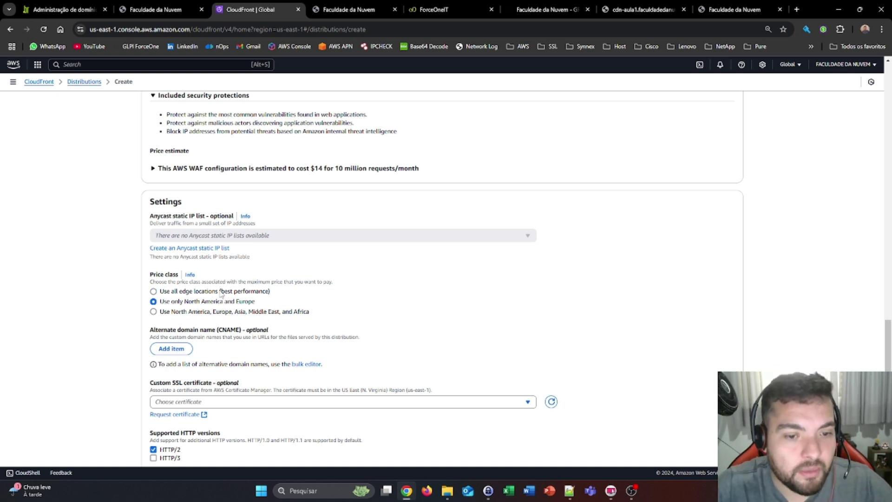
click(248, 314)
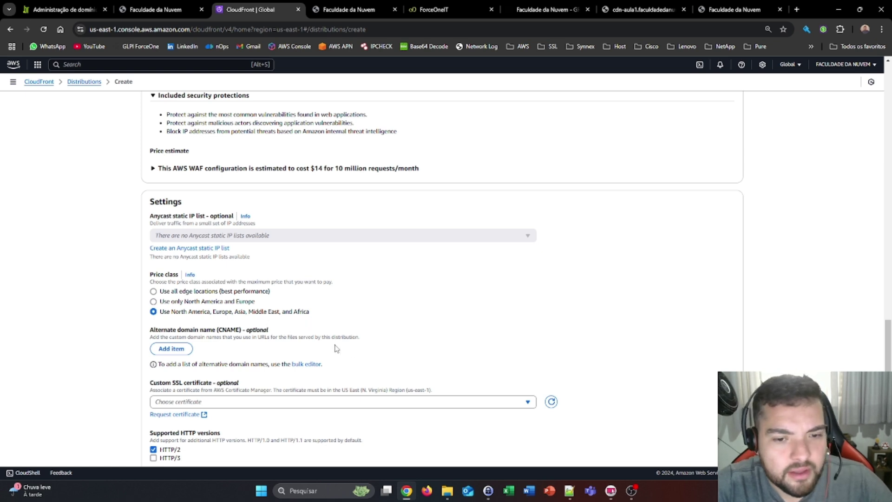
click(263, 292)
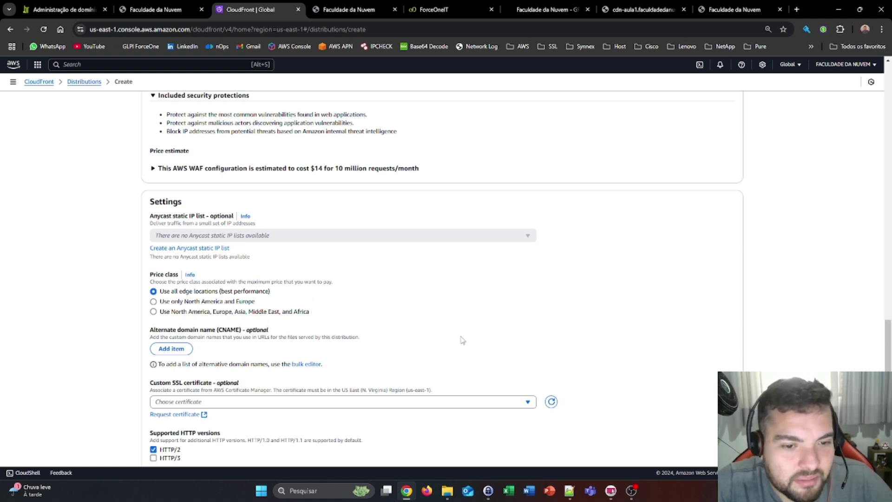
Check which custom SSL certificates are available for the distribution
scroll(409, 347, down, 1)
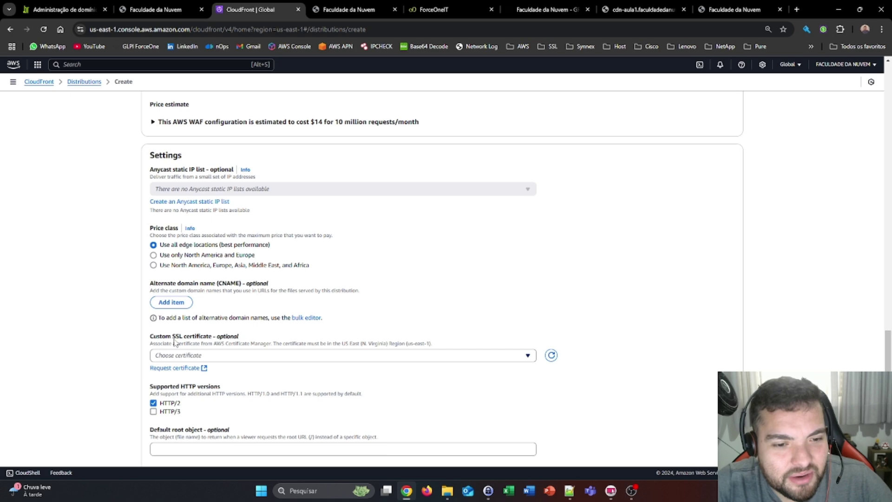
scroll(175, 343, down, 1)
click(347, 310)
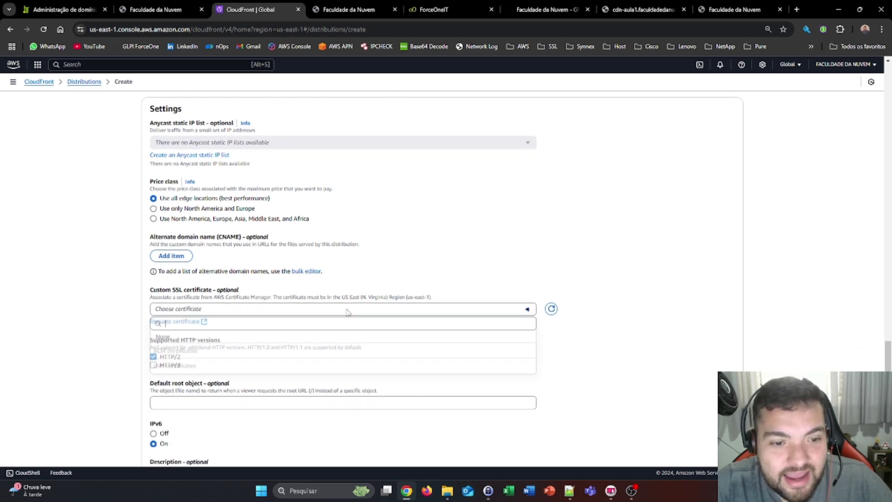
click(218, 344)
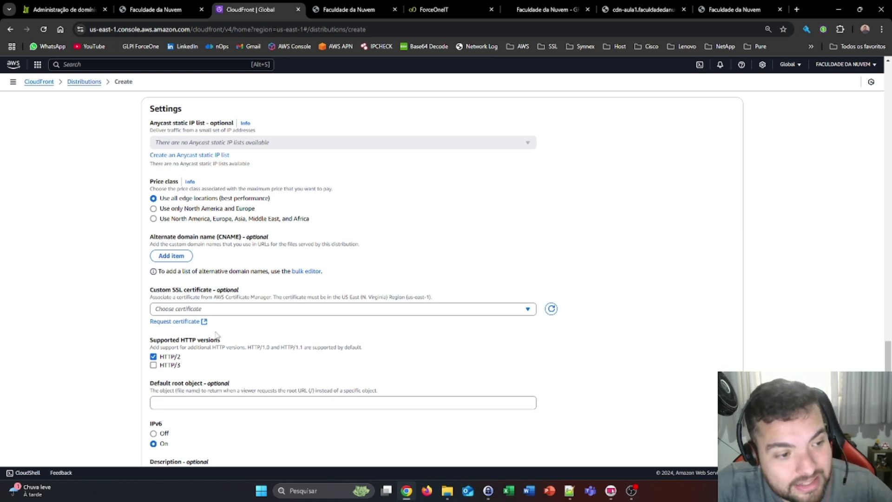
Start a certificate request from the distribution's custom SSL setting and continue with a public certificate in AWS Certificate Manager
click(187, 321)
key(ctrl+shift+Tab)
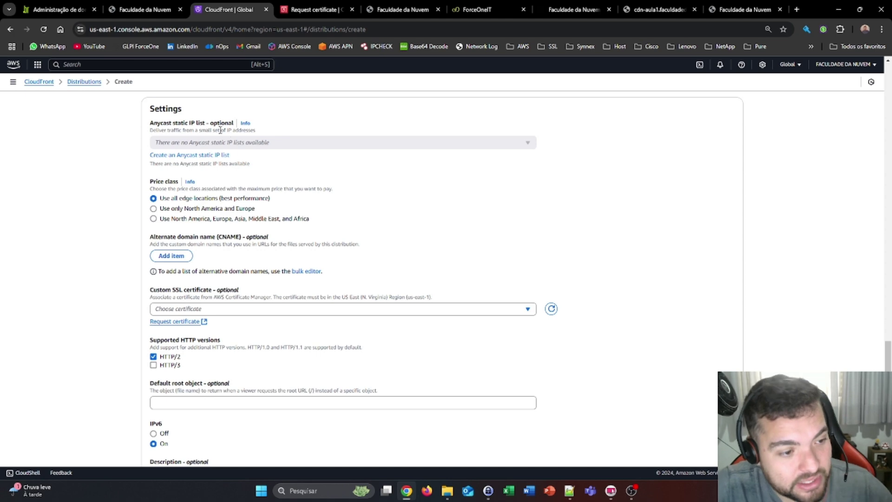
click(319, 7)
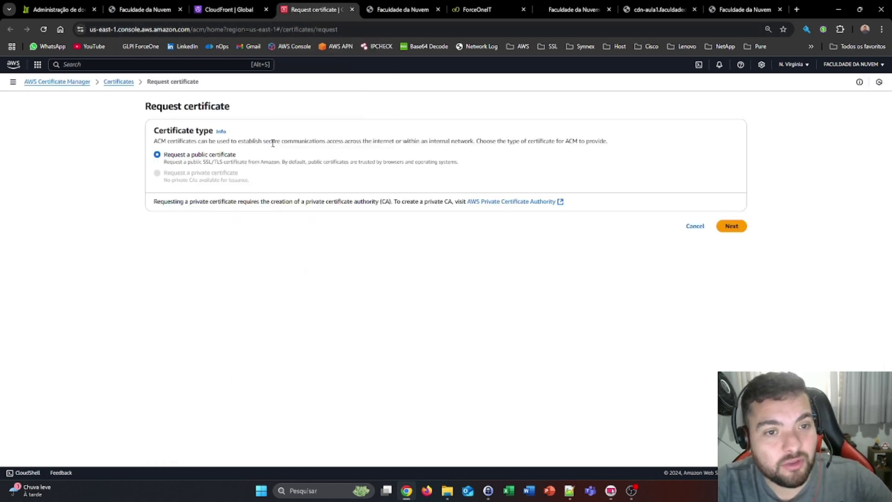
click(227, 9)
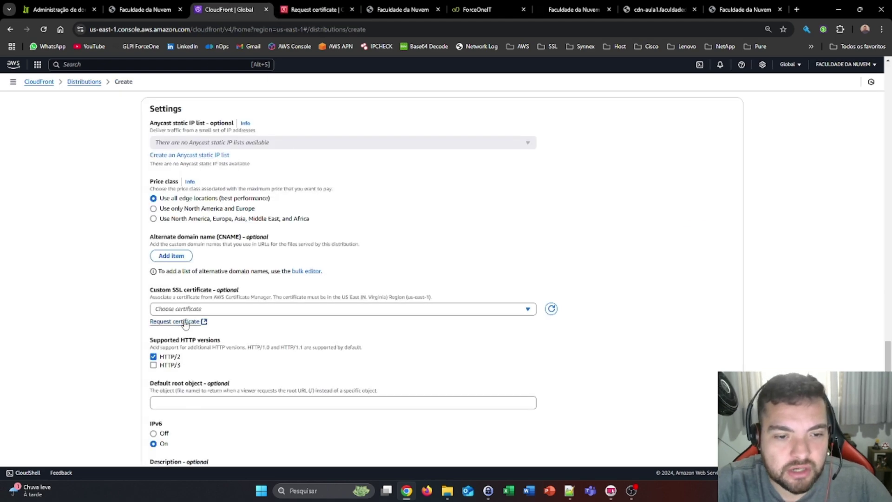
click(300, 8)
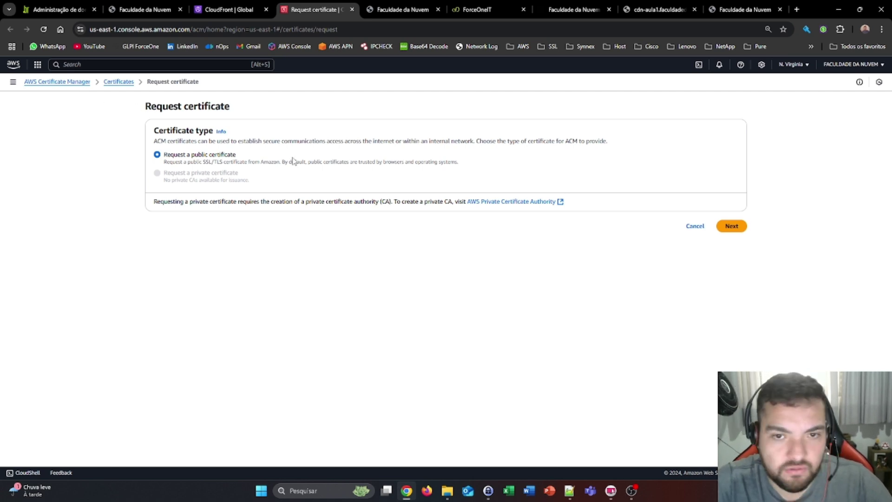
drag(242, 156, 164, 157)
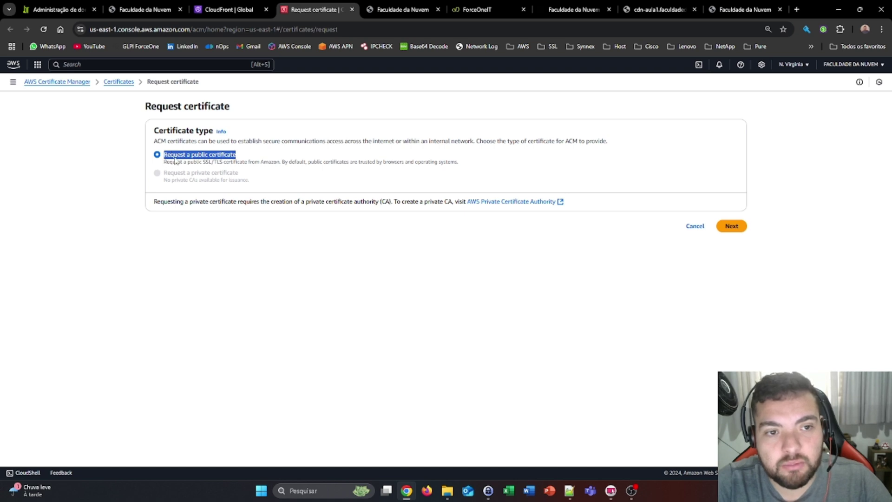
click(741, 230)
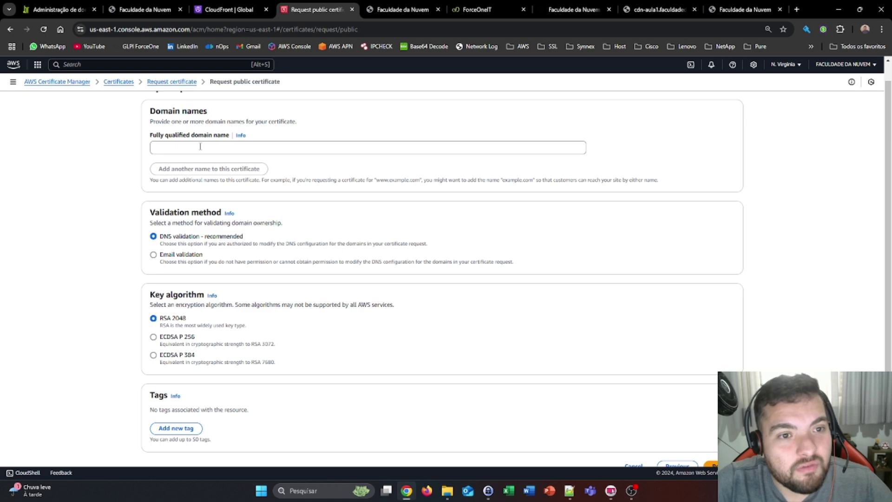
Set the certificate's fully qualified domain name to cdn-aula1.faculdadedanuvem.com.br, matching the host part of the static website's address
click(395, 7)
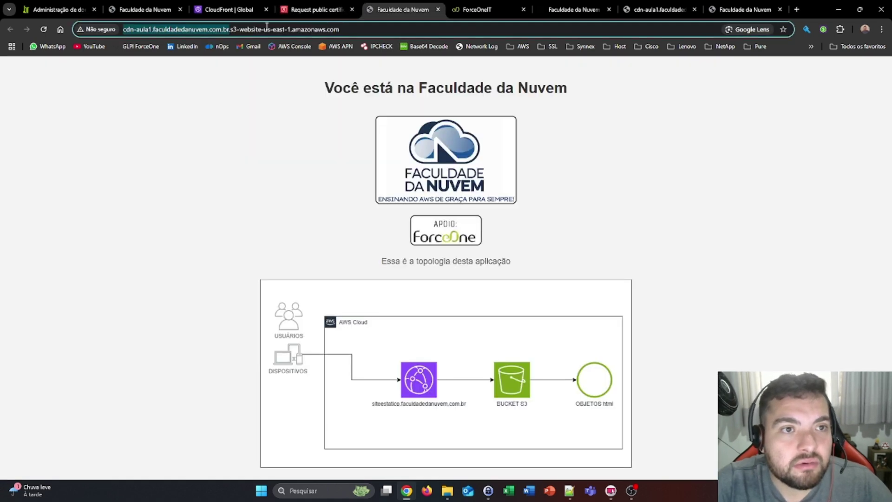
click(322, 8)
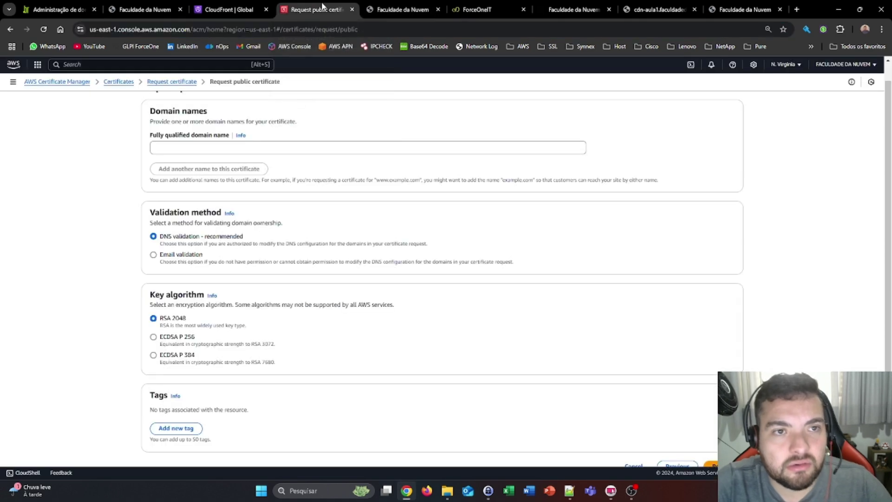
click(237, 147)
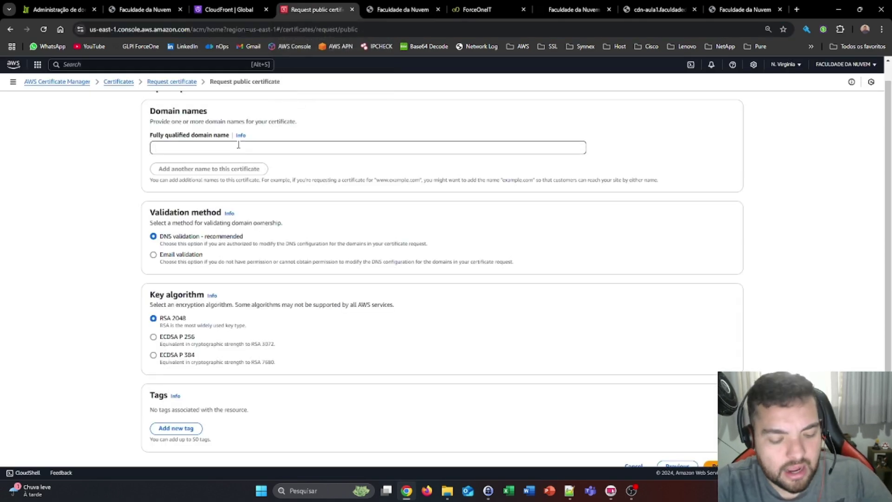
text(cdn-aula1.faculdadedanuvem.com.br)
click(311, 133)
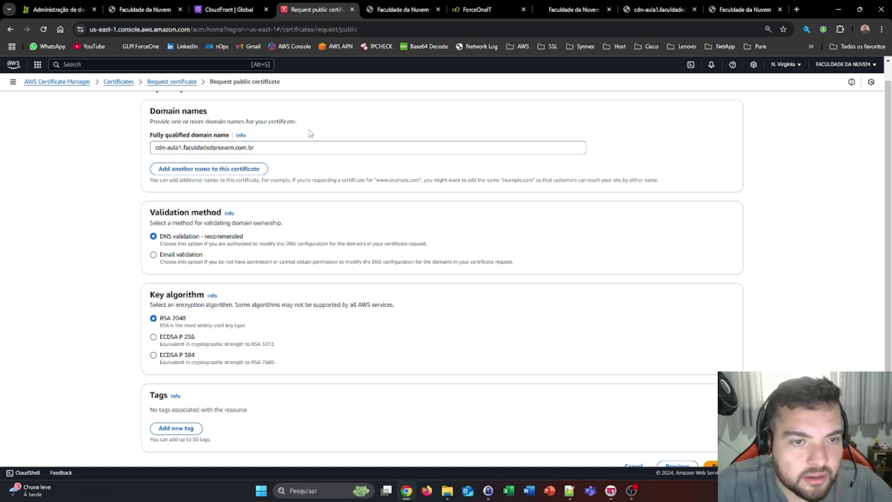
Submit the public certificate request with DNS validation and the RSA 2048 key algorithm
scroll(241, 175, down, 1)
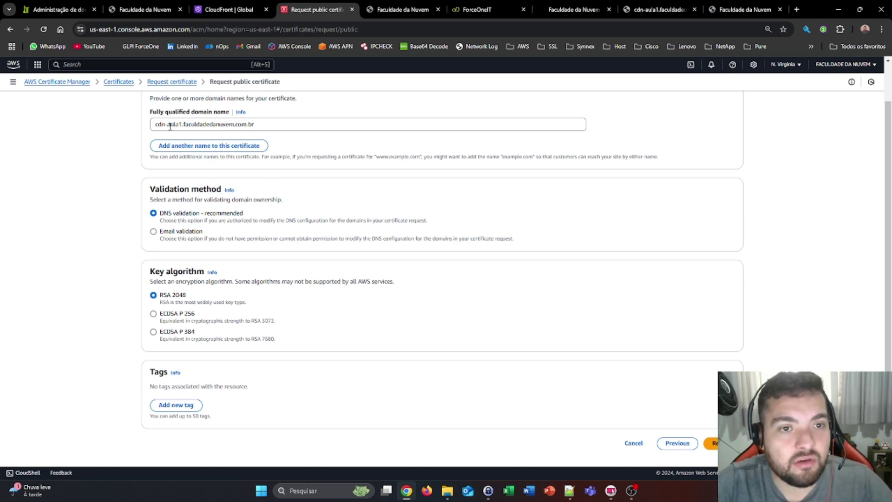
click(236, 123)
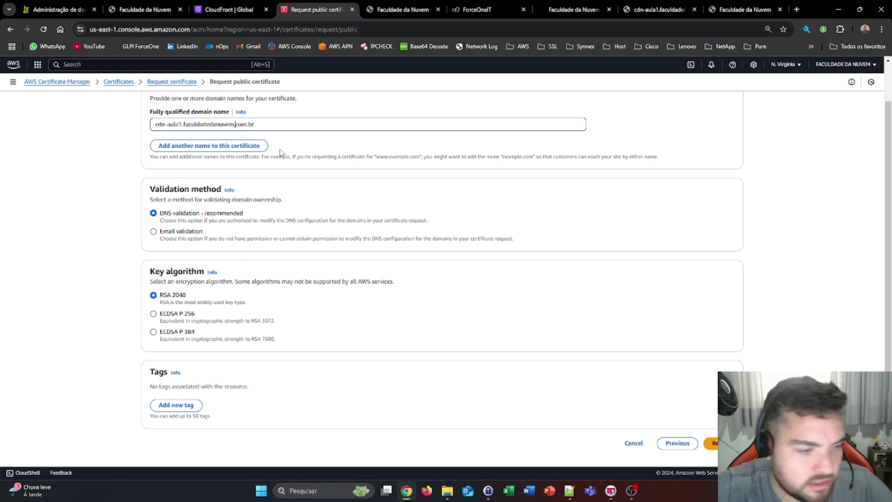
click(711, 442)
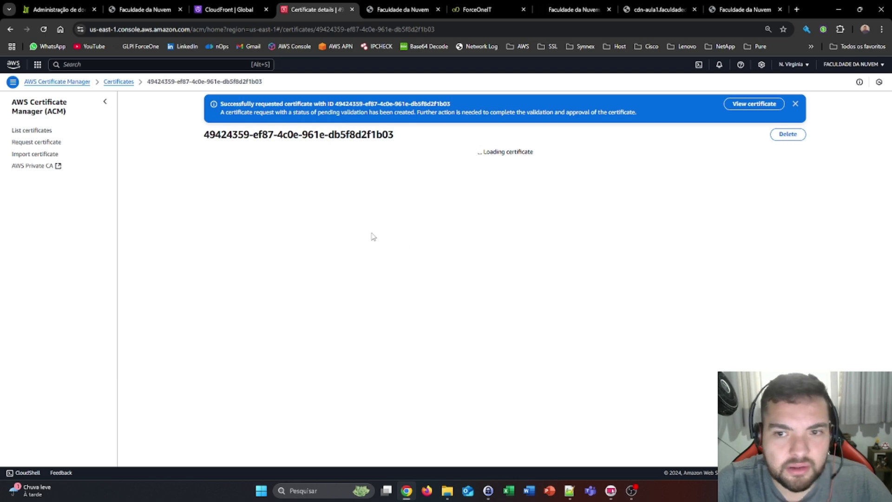
Reload the certificate's details and examine the domain's validation status and its CNAME name and value
scroll(372, 236, down, 1)
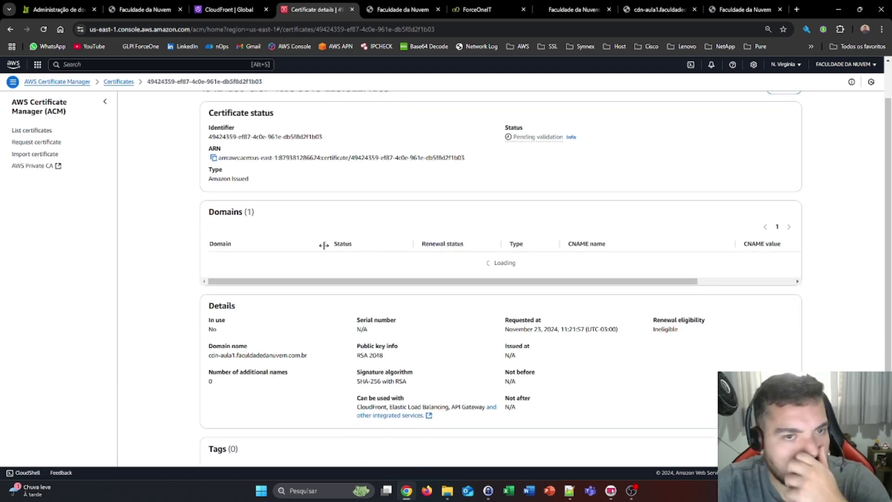
click(44, 30)
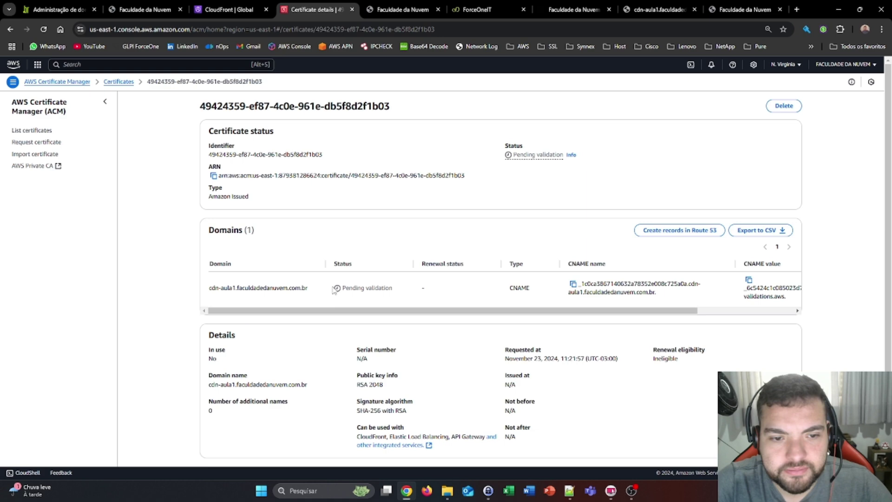
drag(325, 289, 201, 293)
click(304, 304)
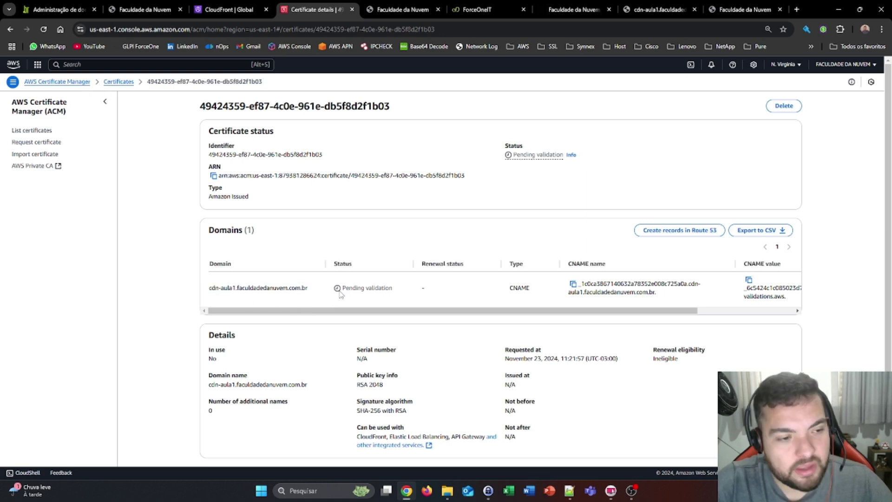
drag(342, 288, 399, 295)
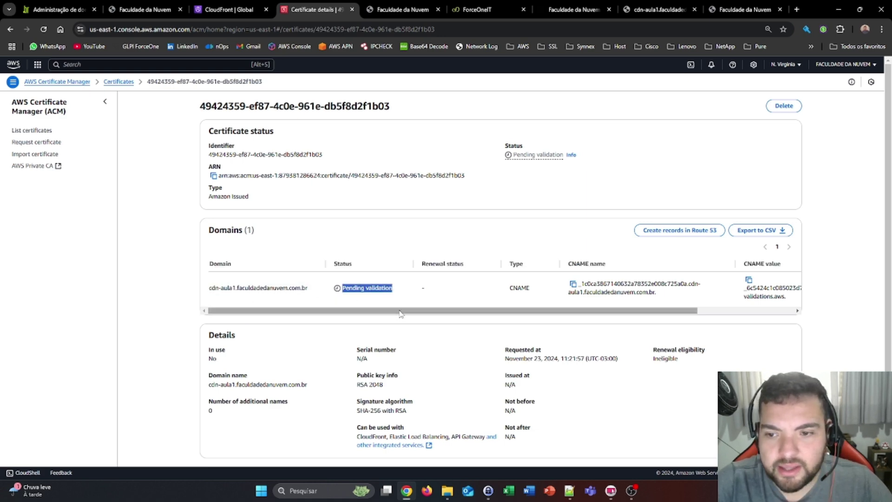
drag(581, 311, 679, 321)
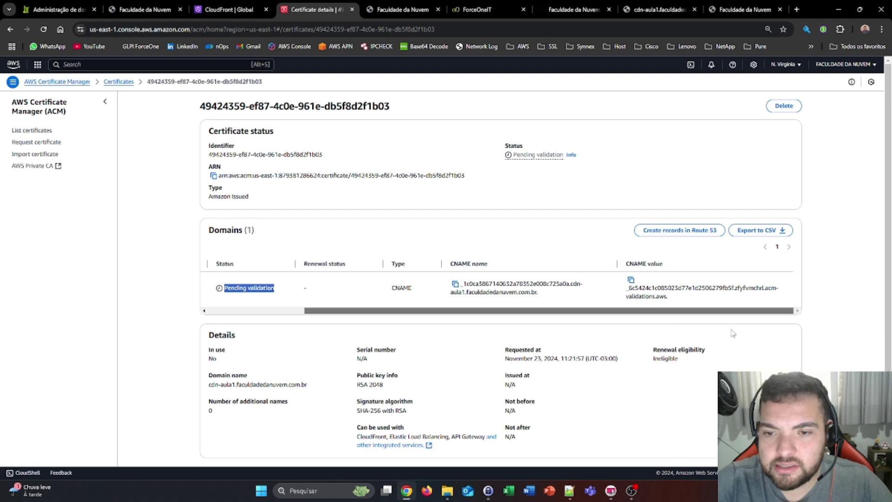
Copy the certificate's validation CNAME name up to cdn-aula1, without the faculdadedanuvem.com.br suffix, and open a new entry in the Registro.br DNS zone
click(461, 284)
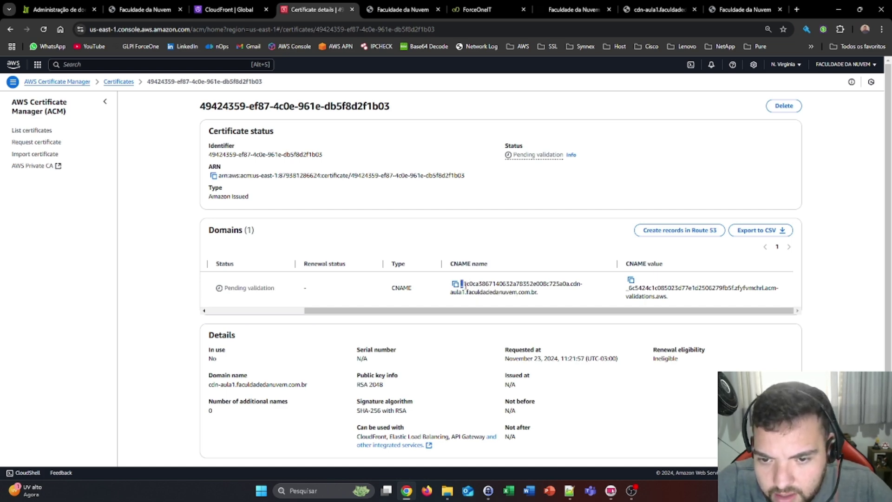
mouse_move(462, 284)
mouse_down()
mouse_move(584, 287)
mouse_move(578, 295)
mouse_move(468, 297)
mouse_up()
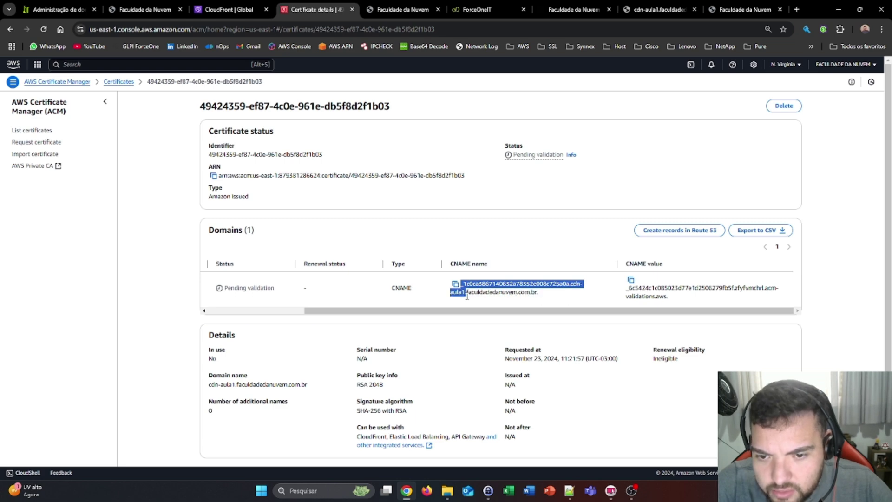
drag(466, 297, 454, 295)
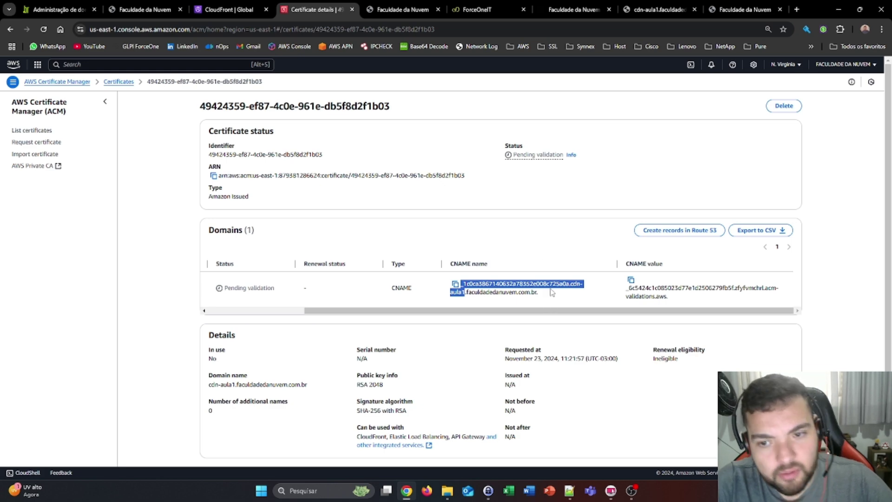
click(54, 9)
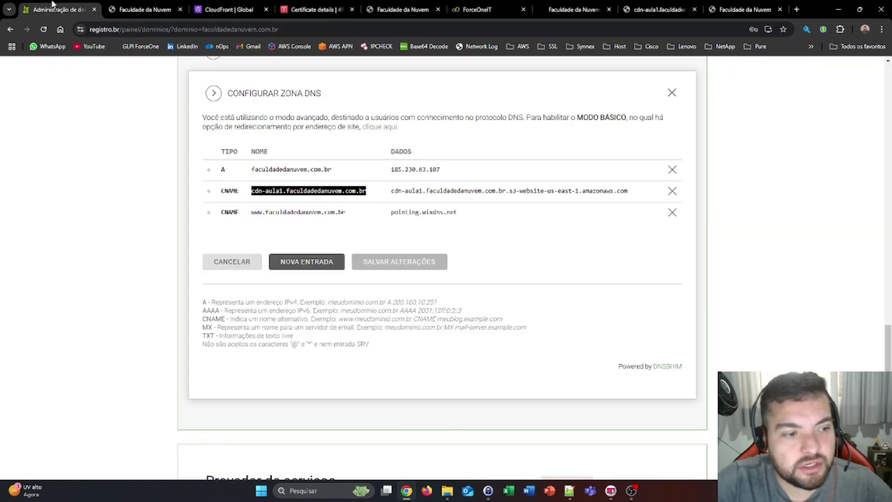
click(306, 262)
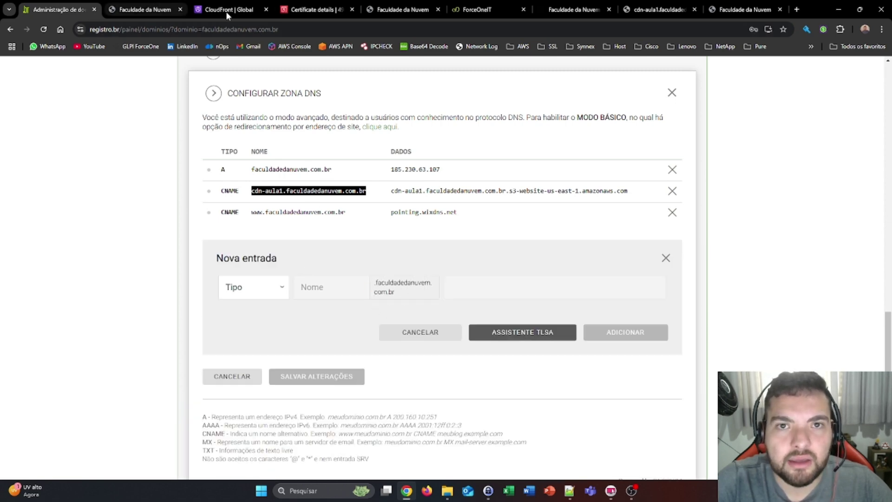
click(314, 6)
drag(539, 291, 467, 292)
click(58, 9)
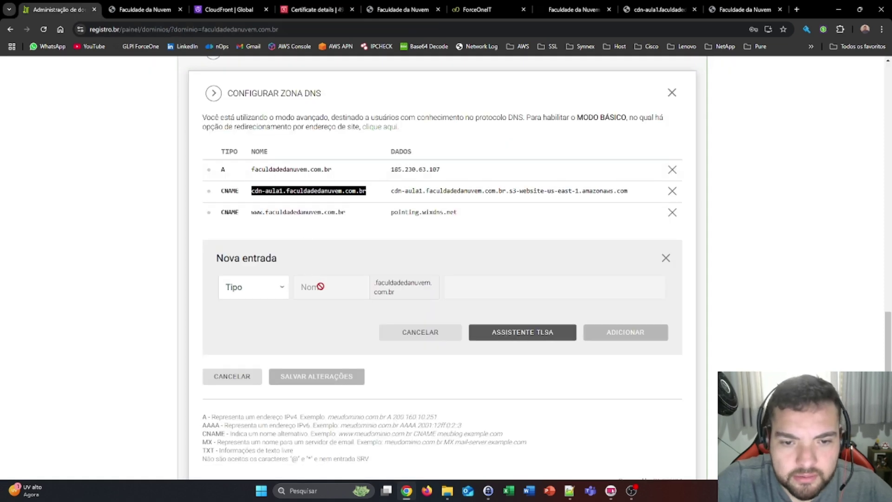
Set the new DNS entry's type to CNAME and its name to the copied validation name ending in cdn-aula1
click(263, 292)
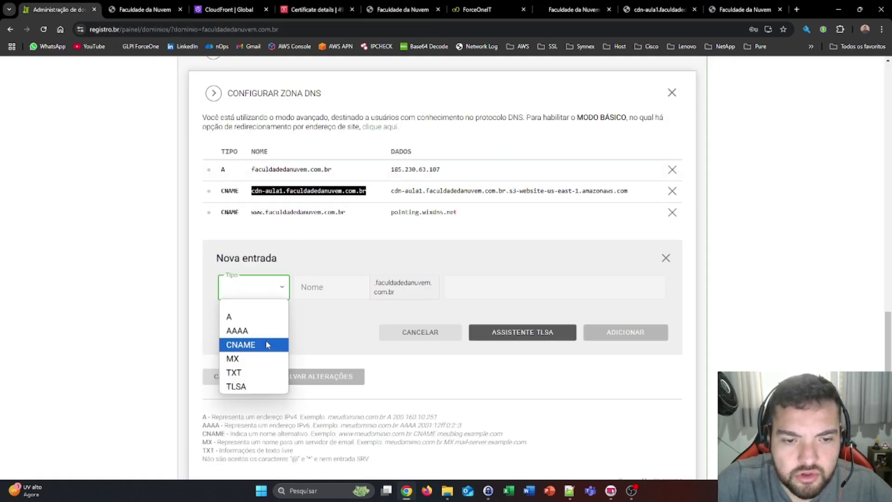
click(267, 345)
click(325, 292)
text(25a0a.cdn-aula1)
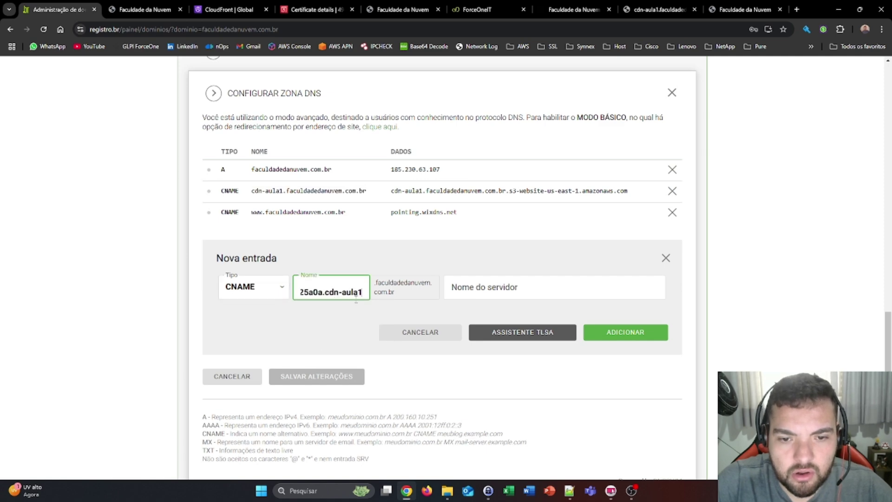
drag(362, 292, 194, 295)
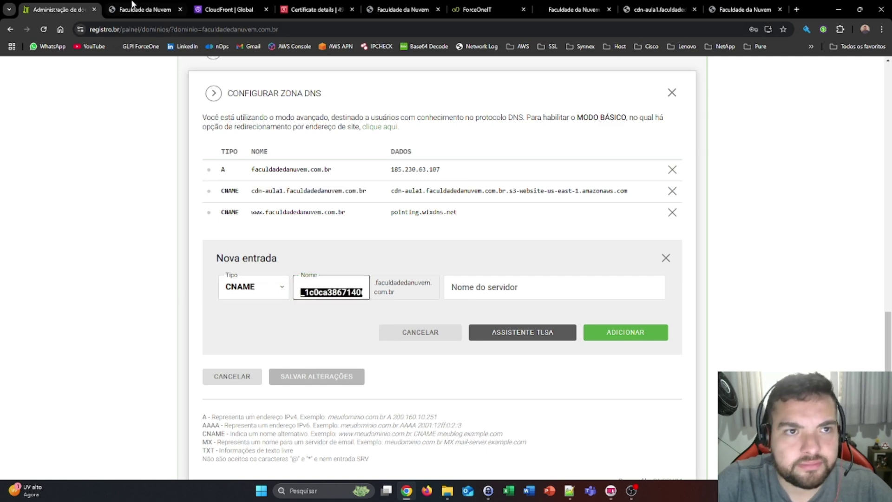
Set the DNS entry's server name to the certificate's CNAME value from ACM and save the entry in the DNS zone
click(307, 9)
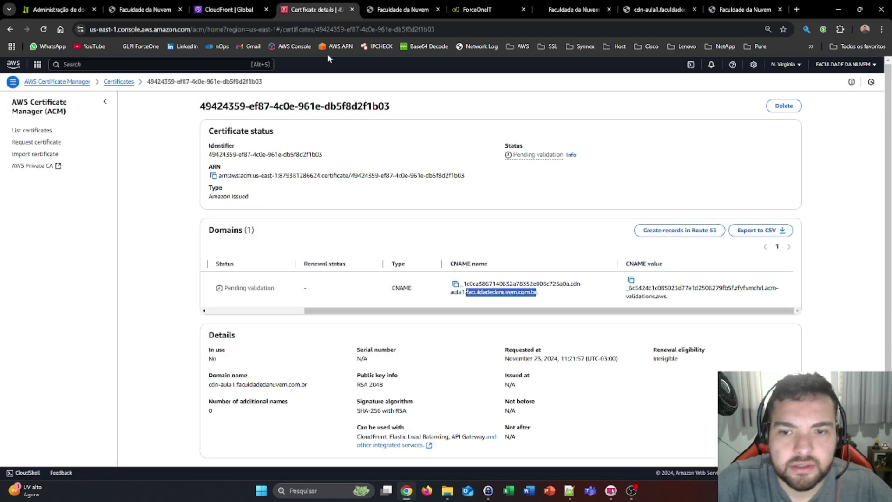
click(631, 281)
click(56, 10)
click(530, 290)
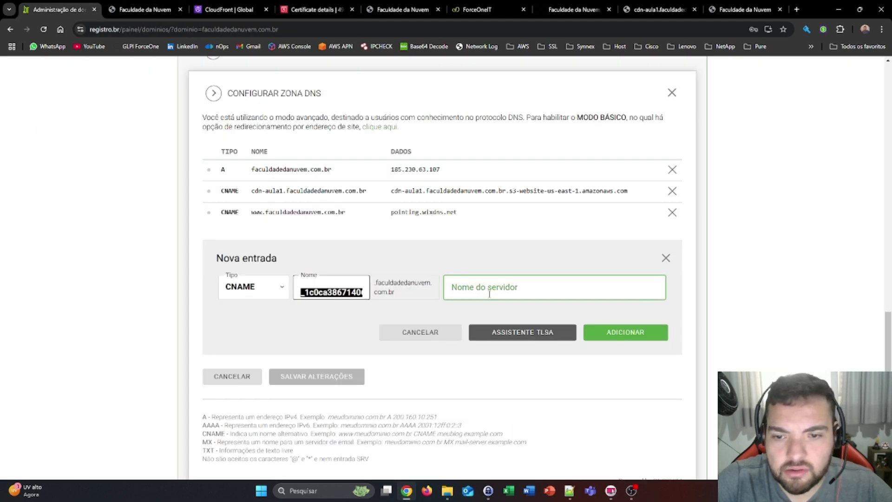
key(ctrl+v)
click(723, 332)
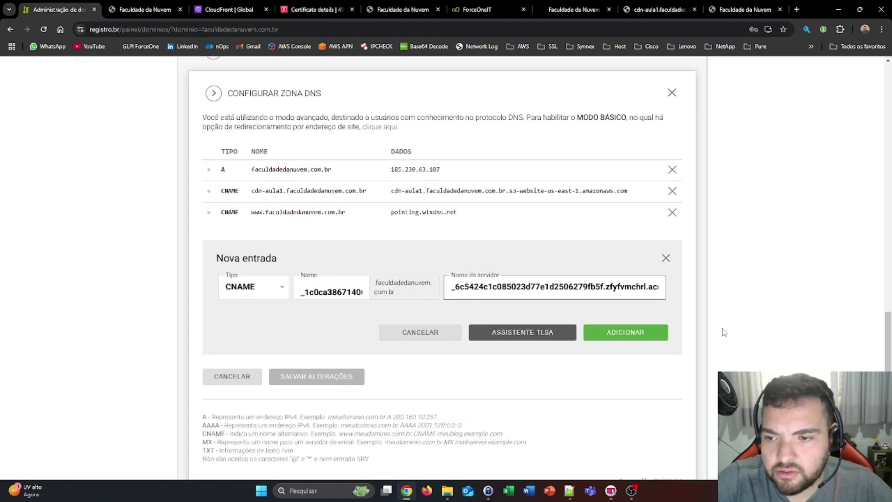
click(642, 338)
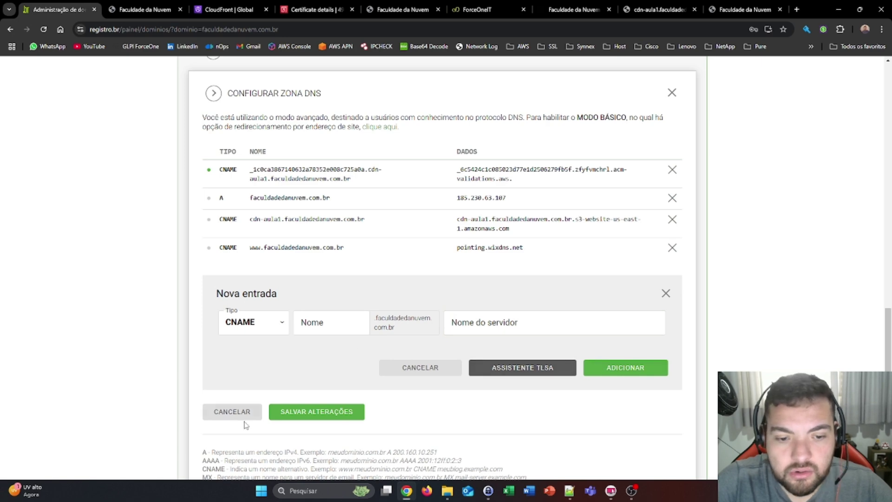
click(310, 412)
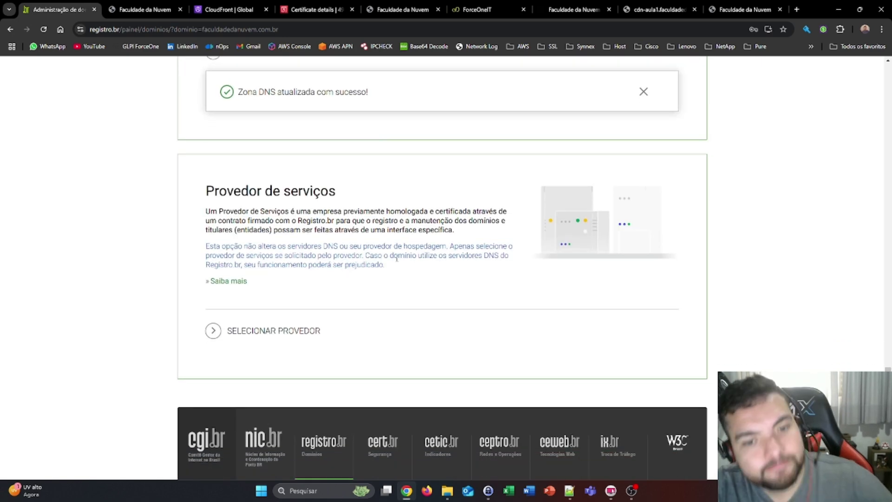
Return to the ACM certificate and reload its details to check the validation status of cdn-aula1.faculdadedanuvem.com.br
click(316, 10)
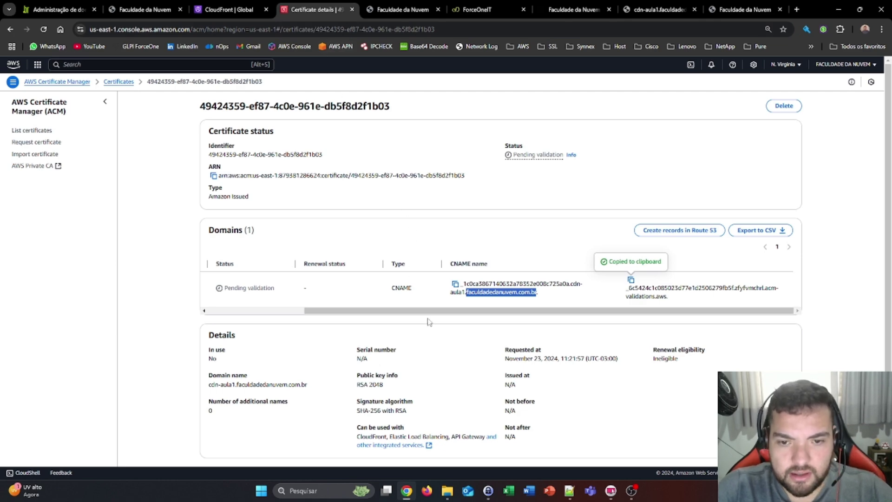
key(F5)
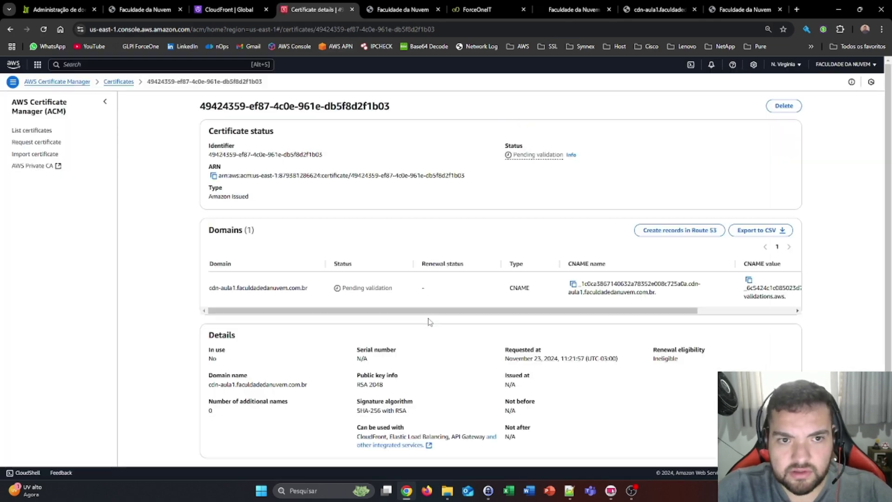
drag(429, 312, 672, 329)
key(F5)
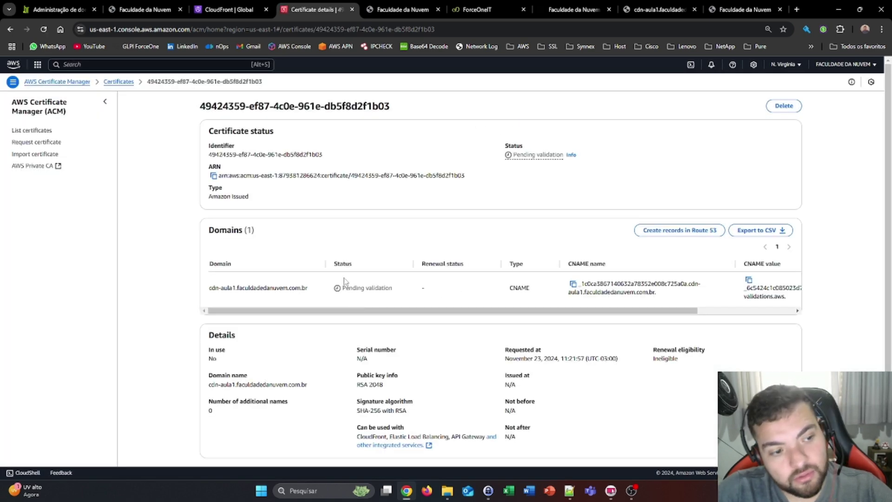
key(F5)
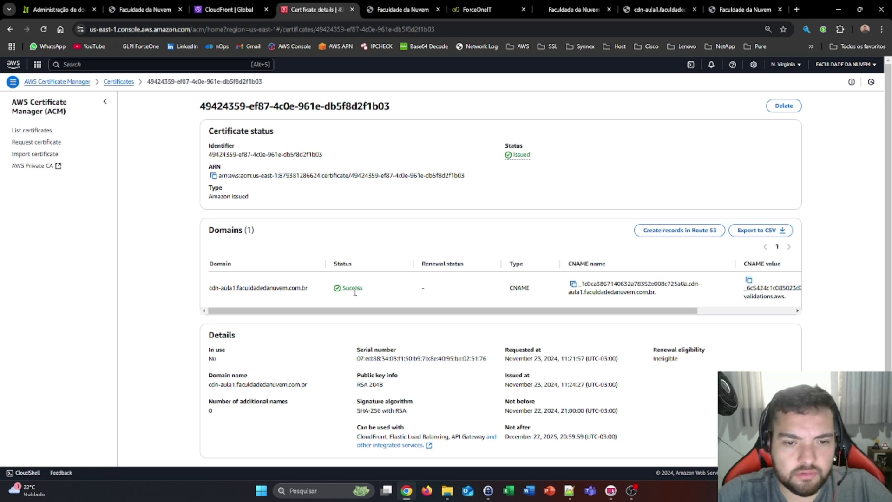
drag(380, 298, 226, 296)
click(404, 295)
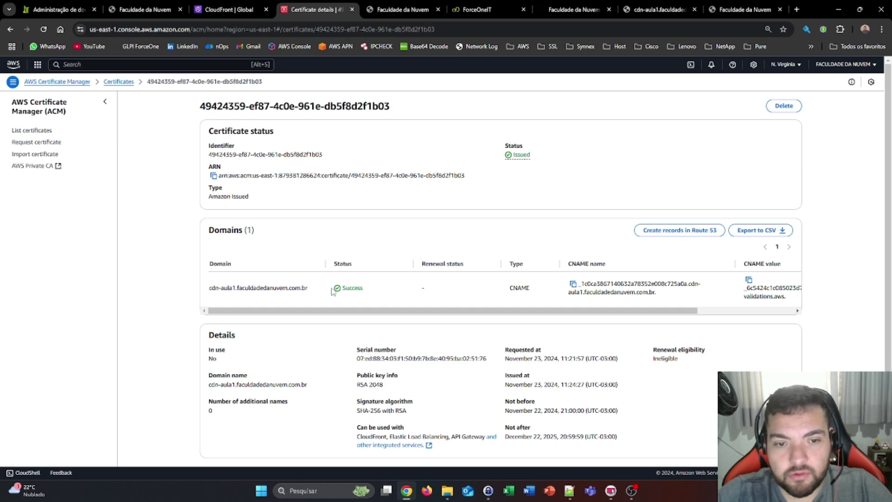
drag(310, 290, 208, 296)
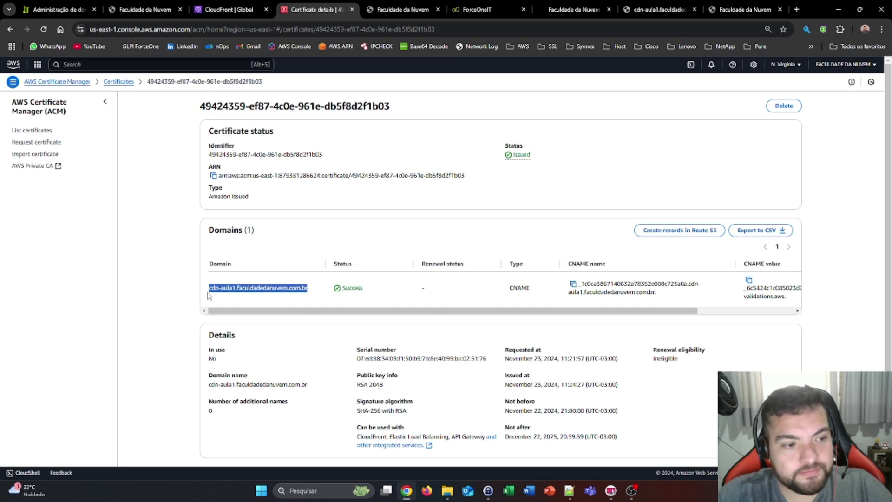
Refresh the certificate list in the CloudFront distribution settings and select the cdn-aula1.faculdadedanuvem.com.br ACM certificate as custom SSL certificate
click(225, 12)
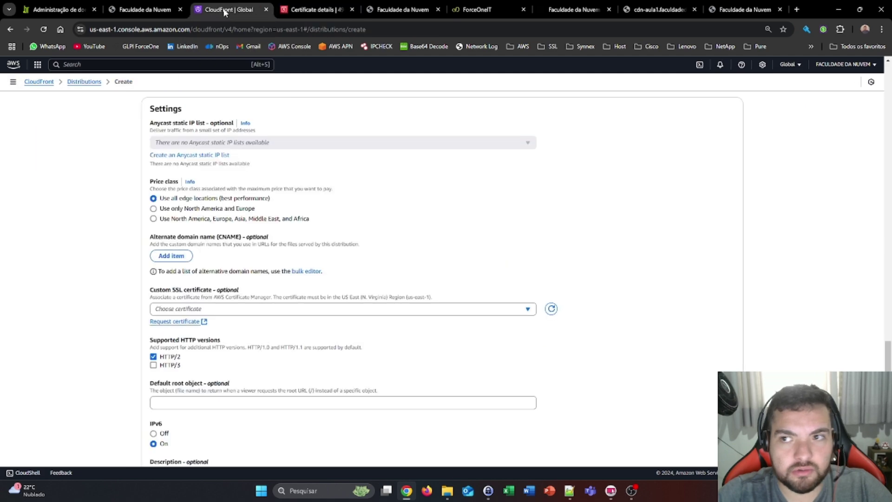
click(551, 309)
click(517, 310)
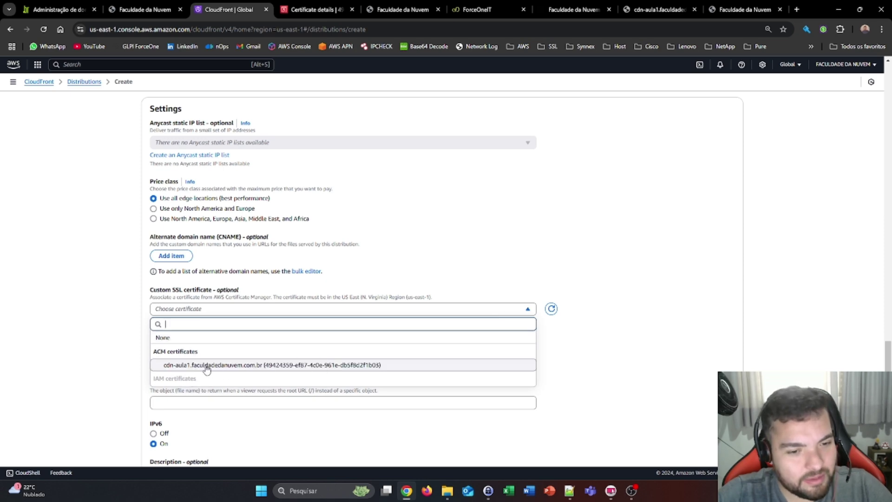
click(186, 366)
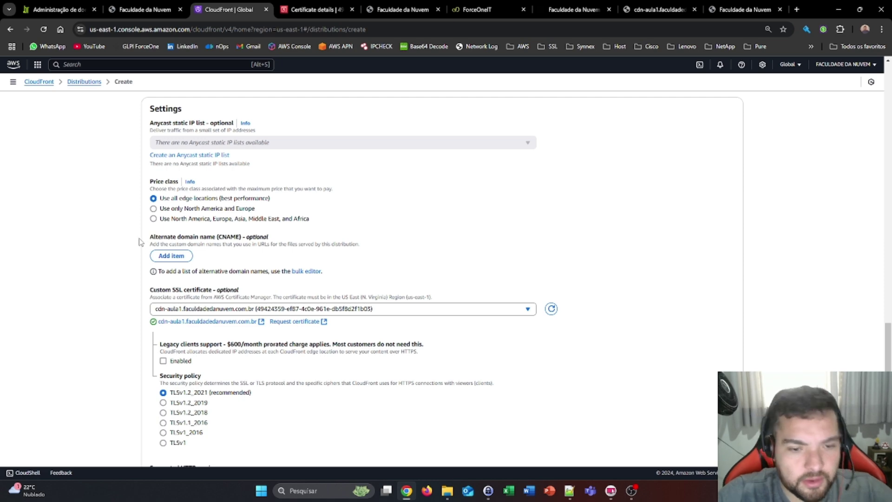
Review the distribution's remaining settings, from the TLS security policy and supported HTTP versions to IPv6 and standard logging
scroll(151, 246, down, 1)
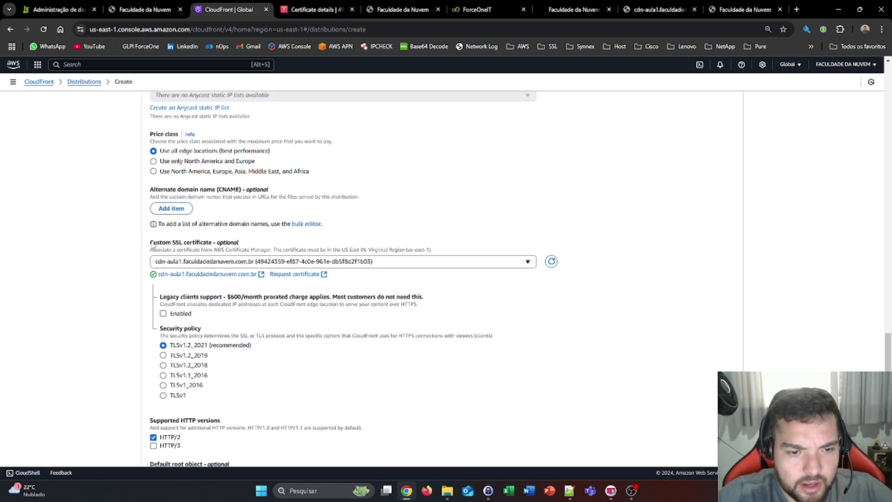
scroll(151, 247, down, 1)
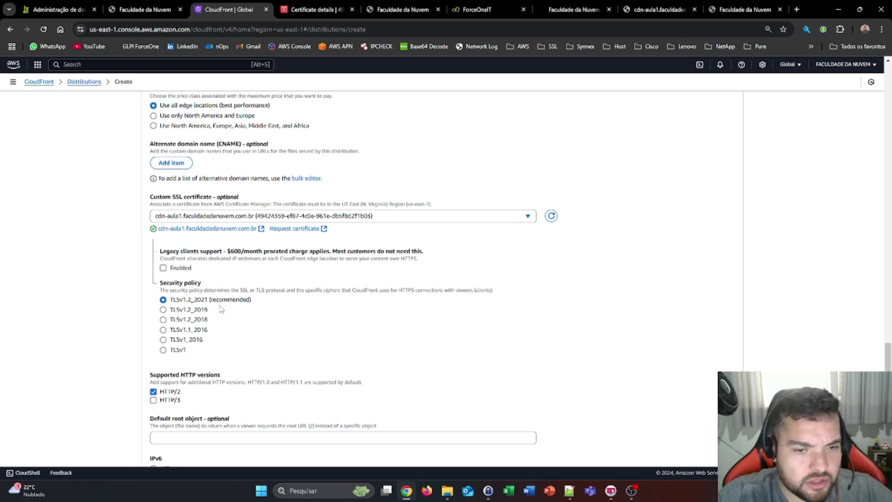
scroll(218, 304, down, 1)
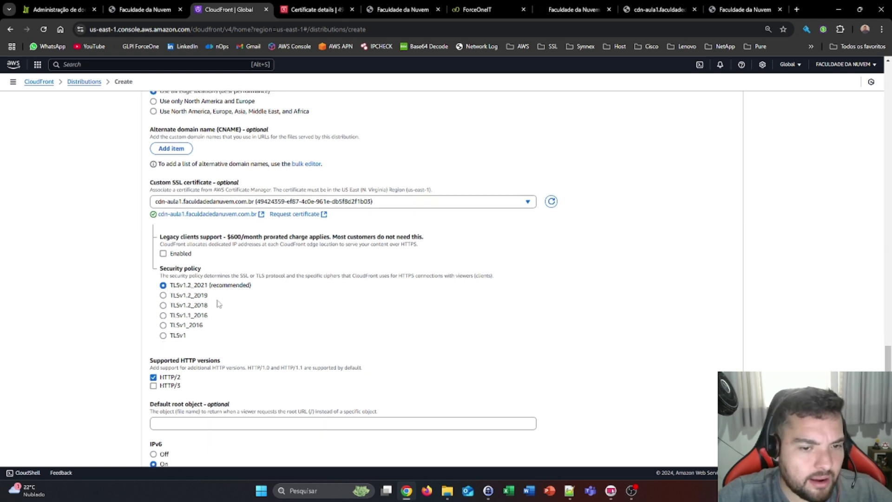
scroll(232, 263, down, 1)
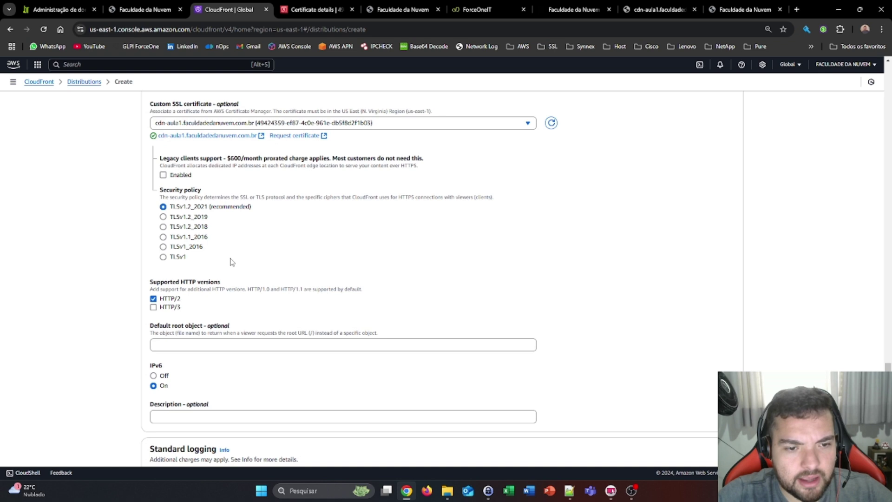
scroll(246, 274, down, 1)
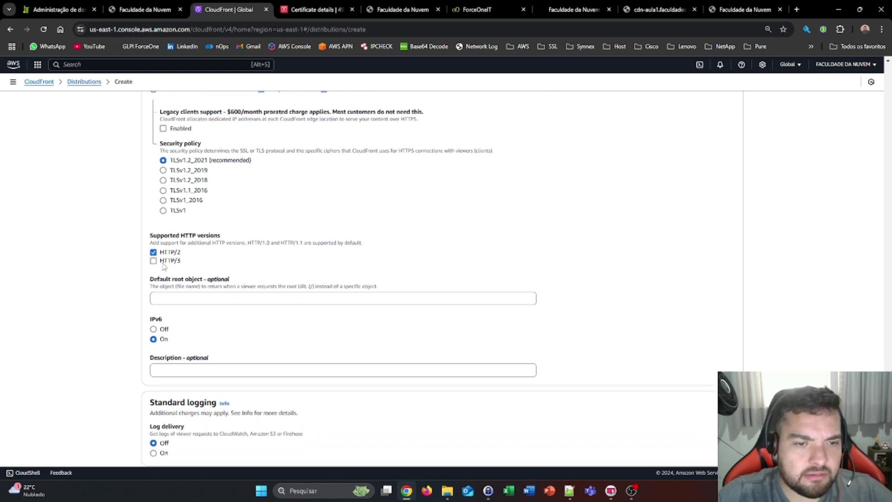
scroll(201, 262, down, 1)
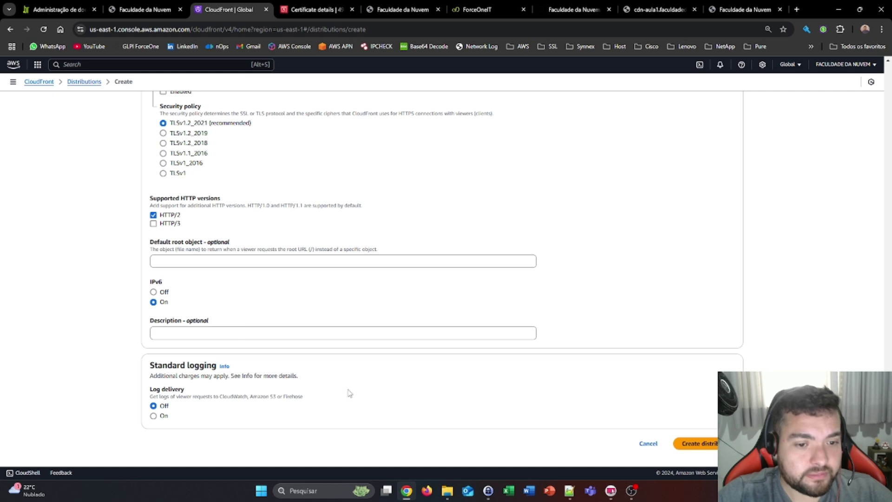
drag(189, 416, 158, 373)
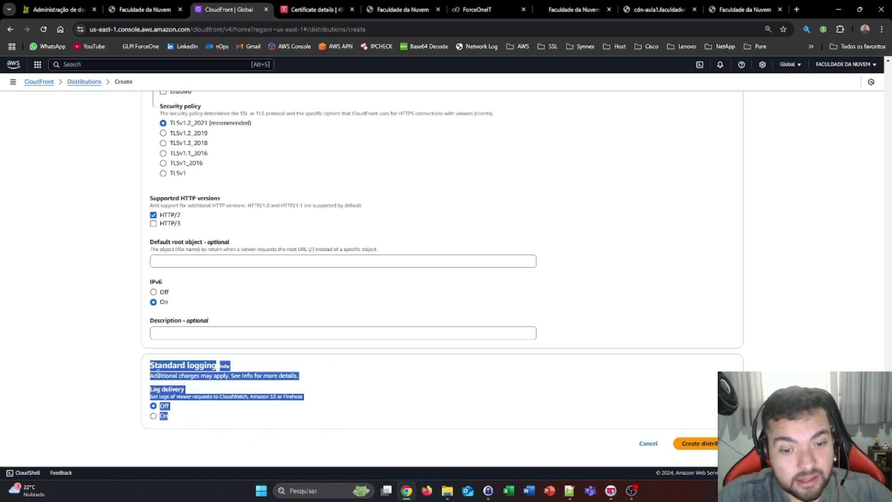
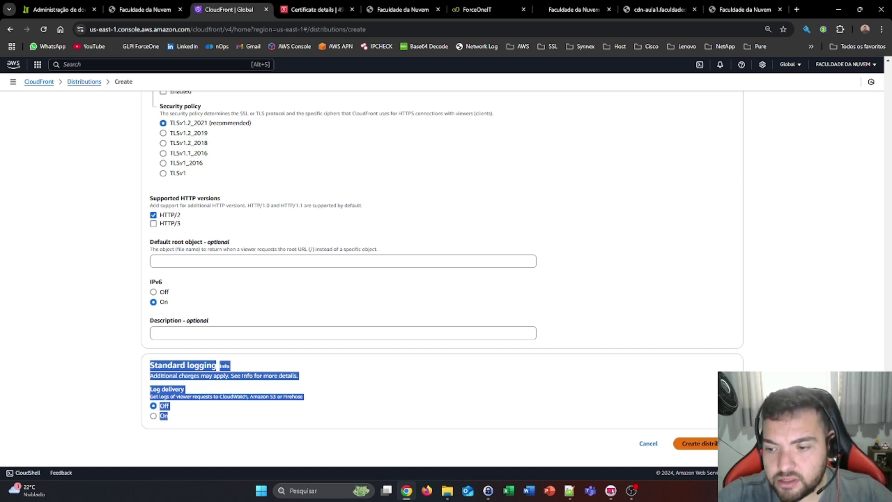
Create the distribution with the web application firewall set to not enable security protections, and copy its distribution domain name
click(696, 443)
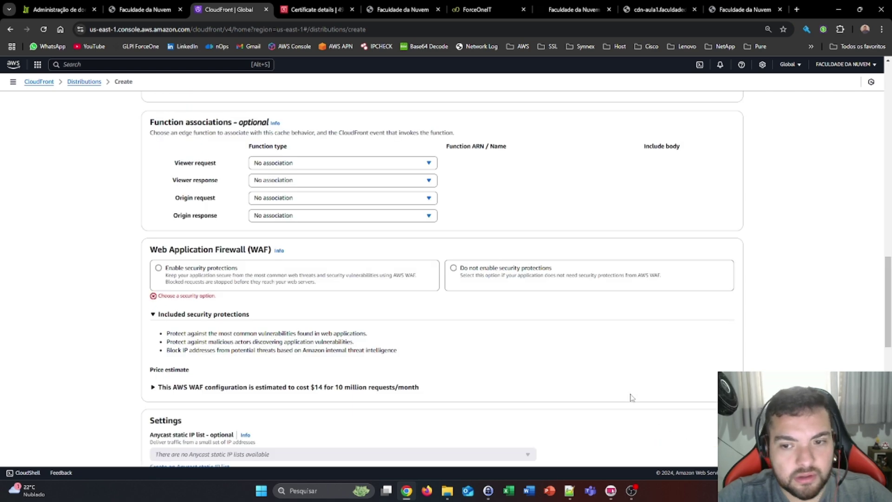
click(489, 275)
scroll(552, 369, down, 2)
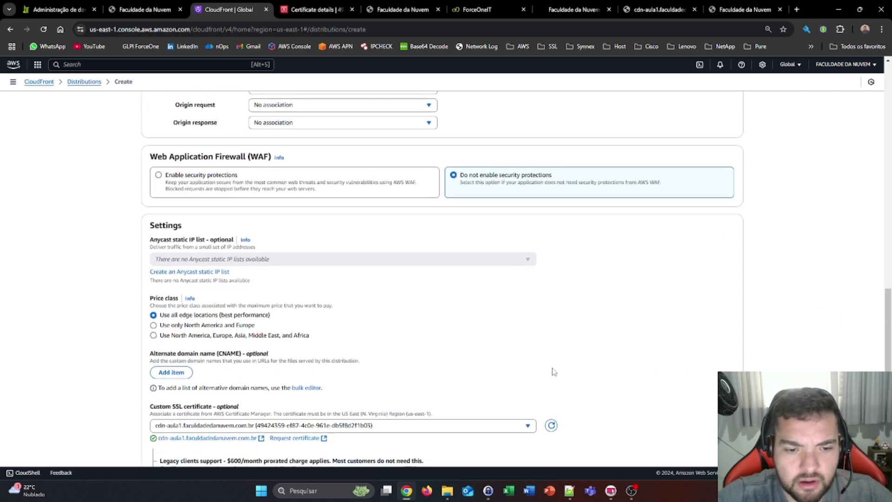
scroll(553, 371, down, 8)
click(695, 443)
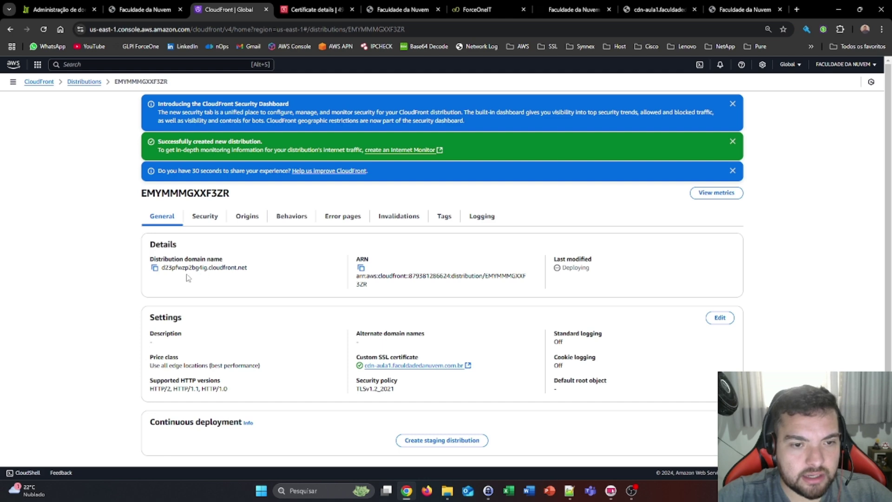
click(155, 268)
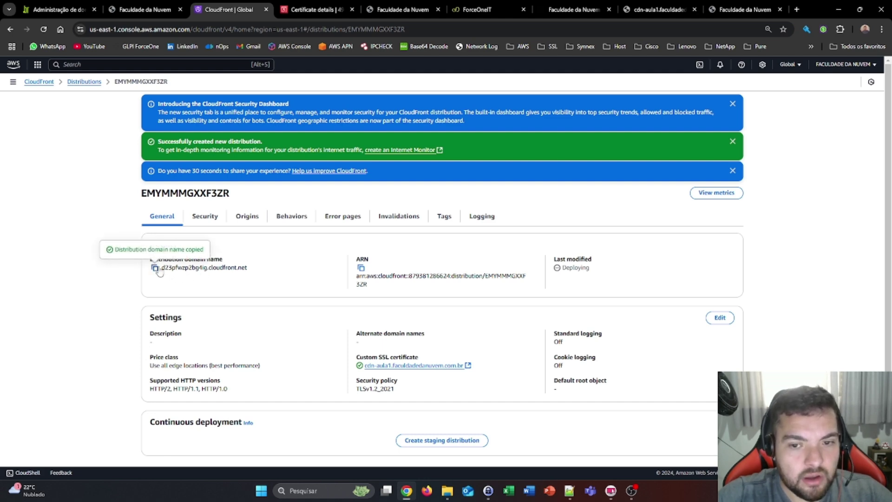
Open the copied CloudFront distribution domain name in a new browser tab to test whether the site loads
click(795, 9)
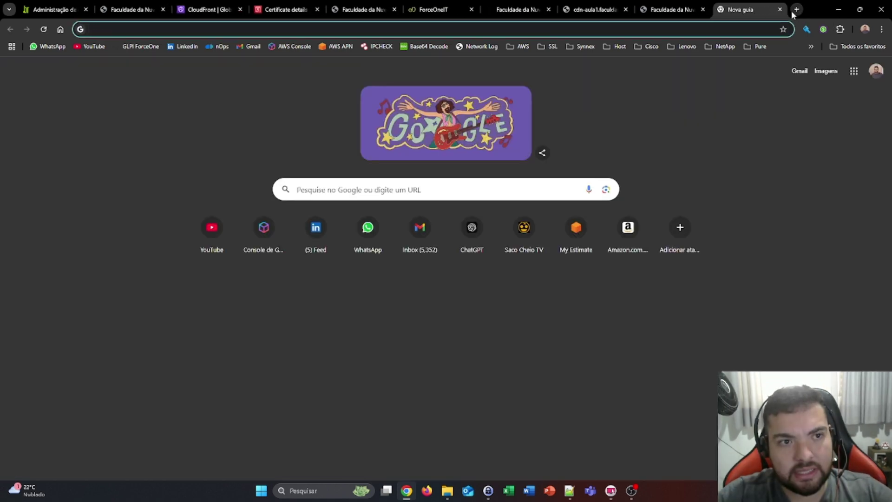
key(ctrl+v)
key(Return)
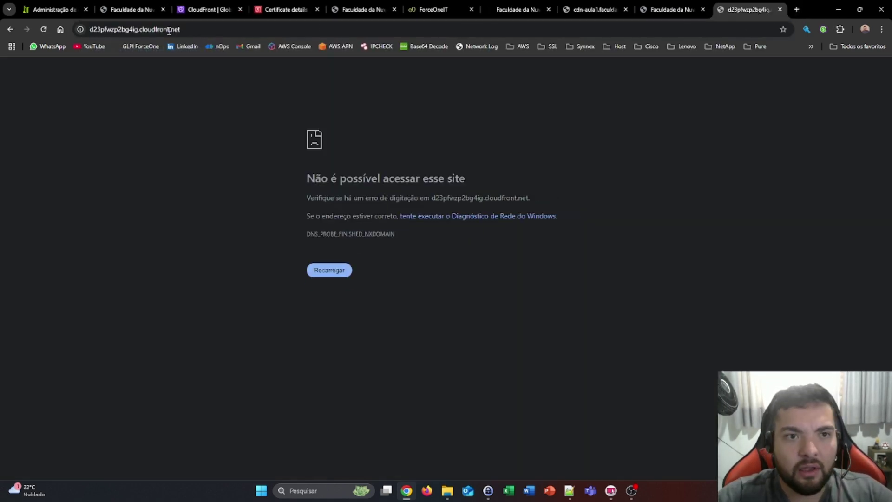
click(167, 30)
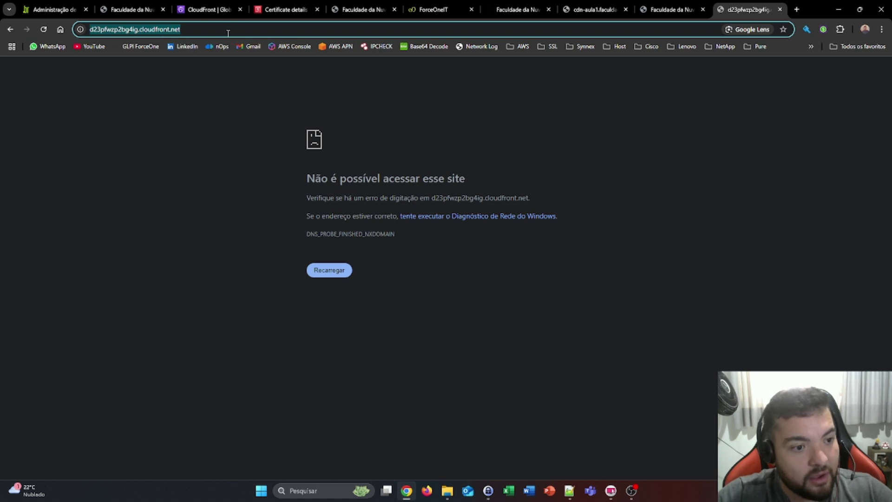
mouse_move(474, 19)
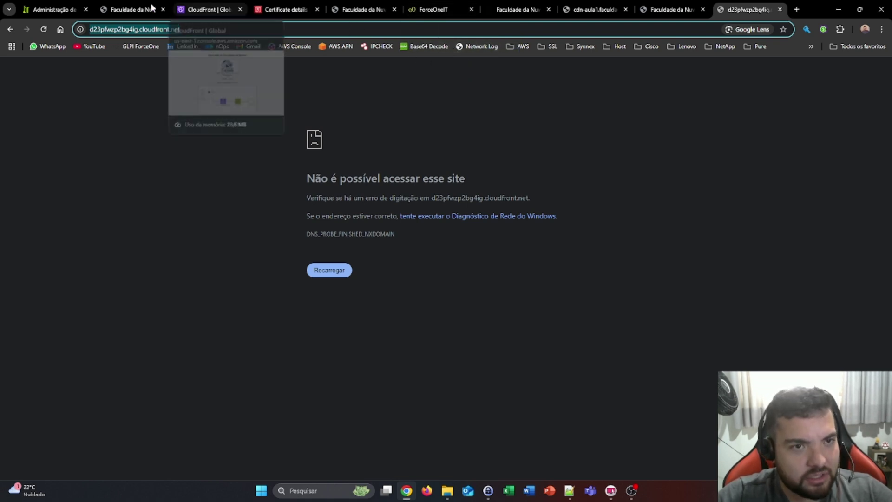
Copy the distribution domain name again and, in the Registro.br DNS zone, mark the cdn-aula1 CNAME pointing to the S3 website for removal
click(210, 10)
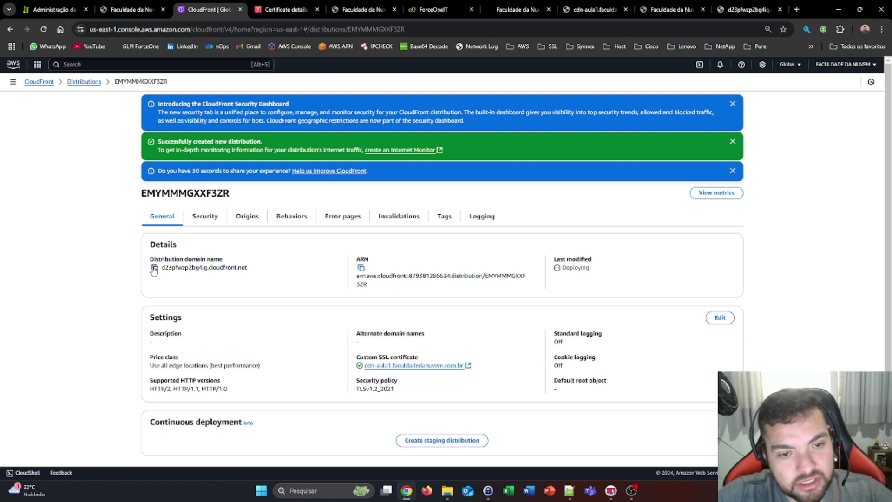
click(155, 270)
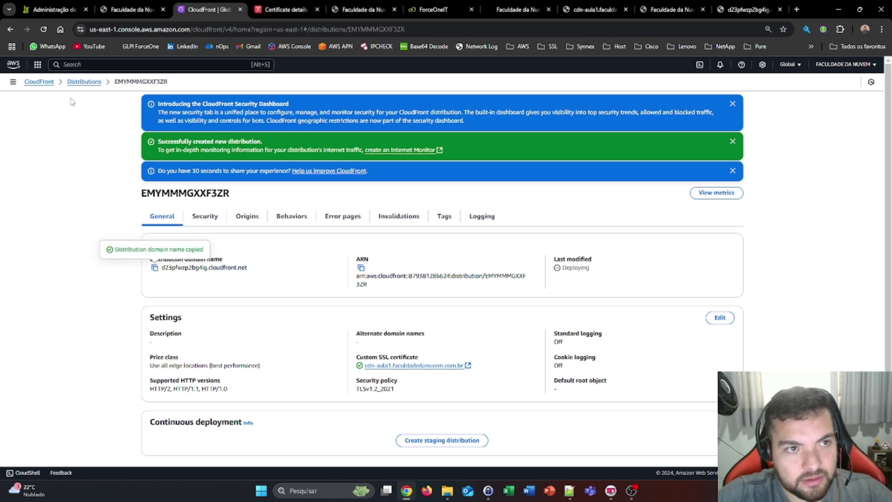
click(47, 6)
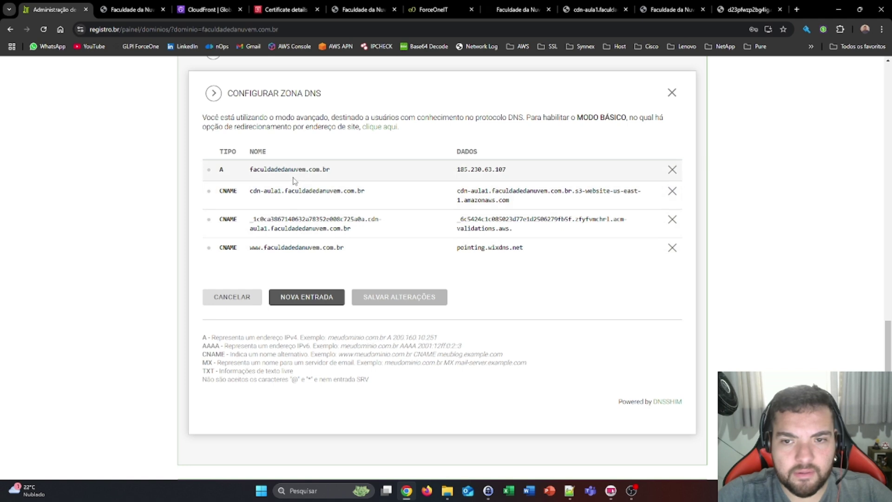
drag(253, 192, 374, 201)
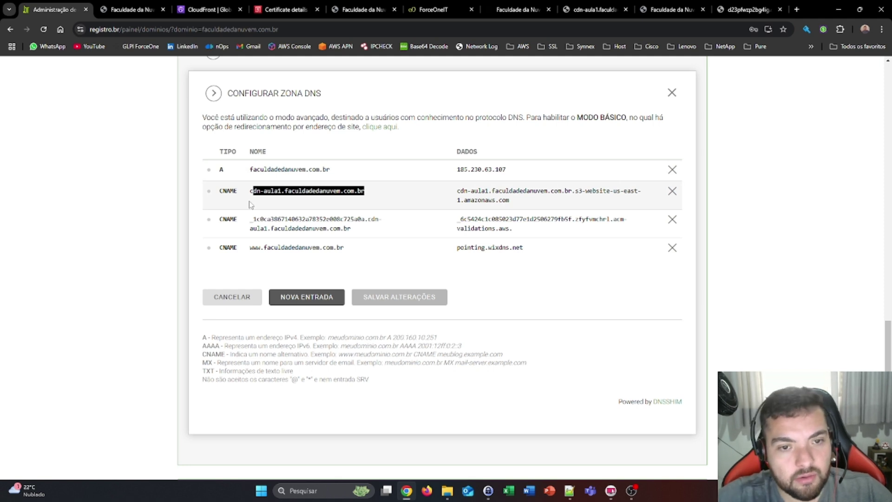
drag(253, 191, 367, 189)
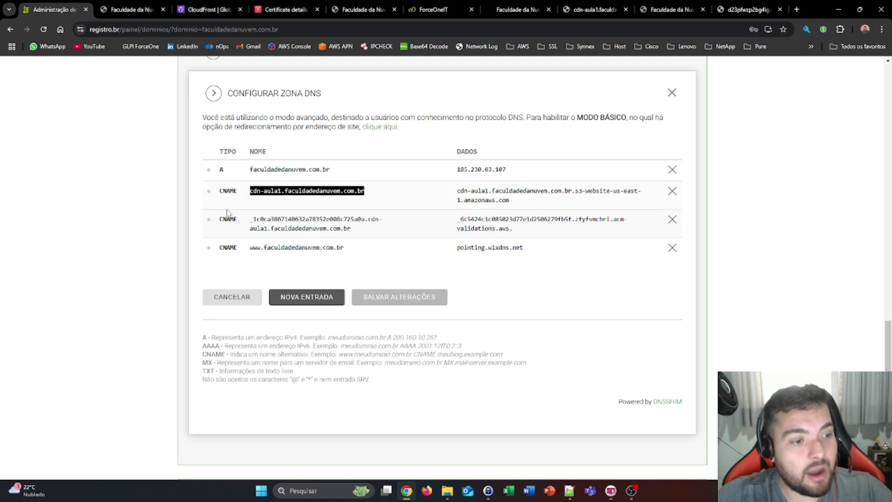
click(673, 192)
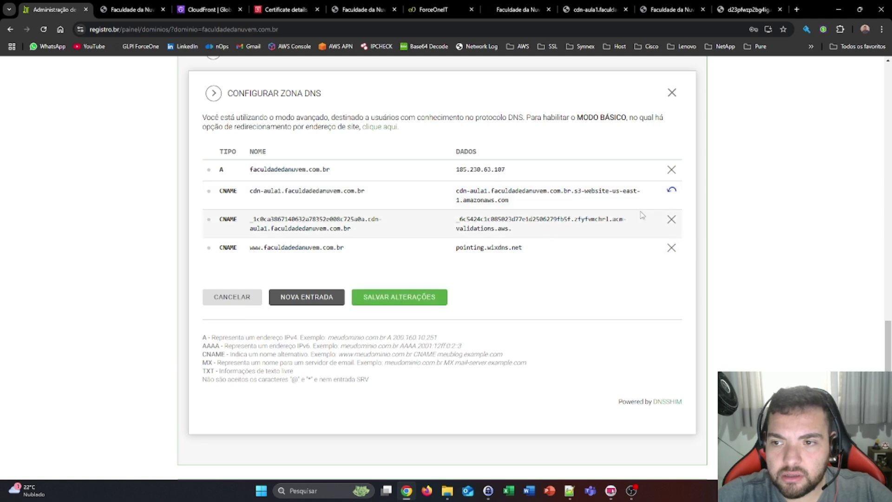
click(295, 298)
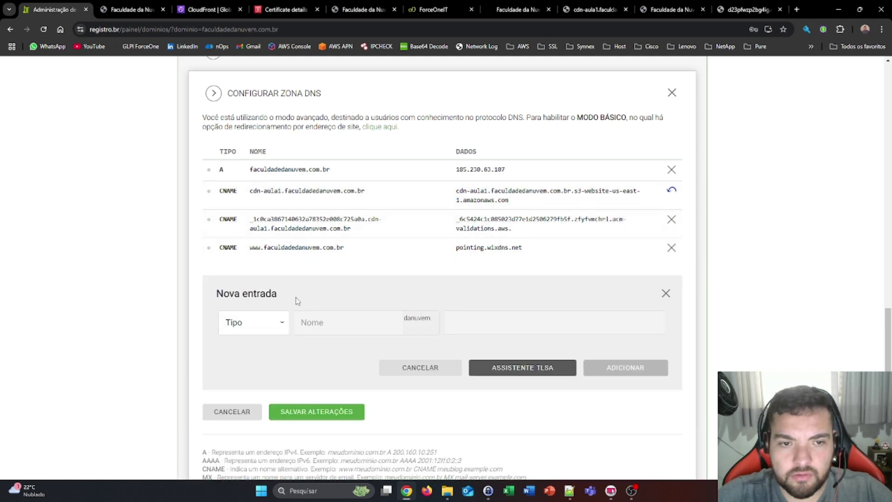
click(253, 319)
click(257, 380)
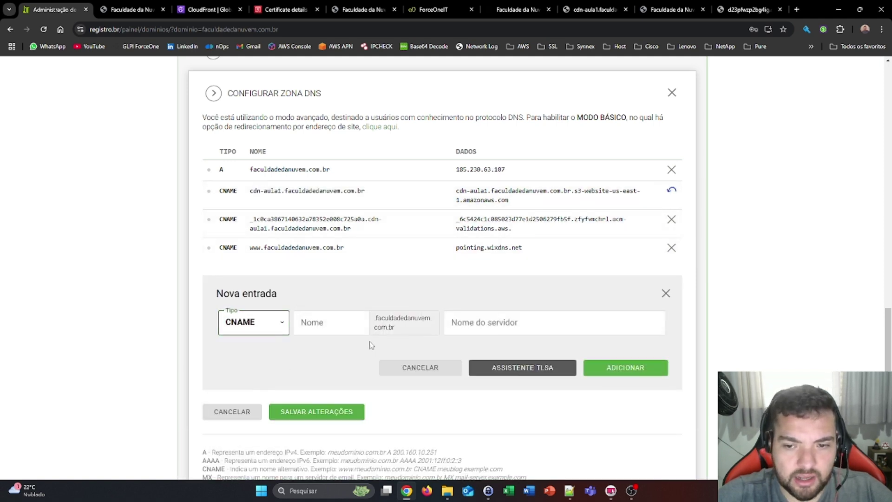
click(501, 322)
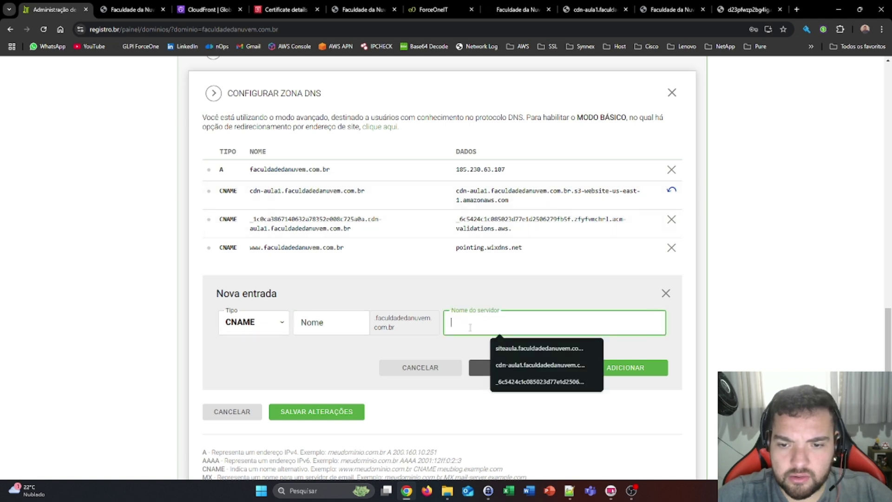
click(551, 344)
drag(477, 322, 450, 324)
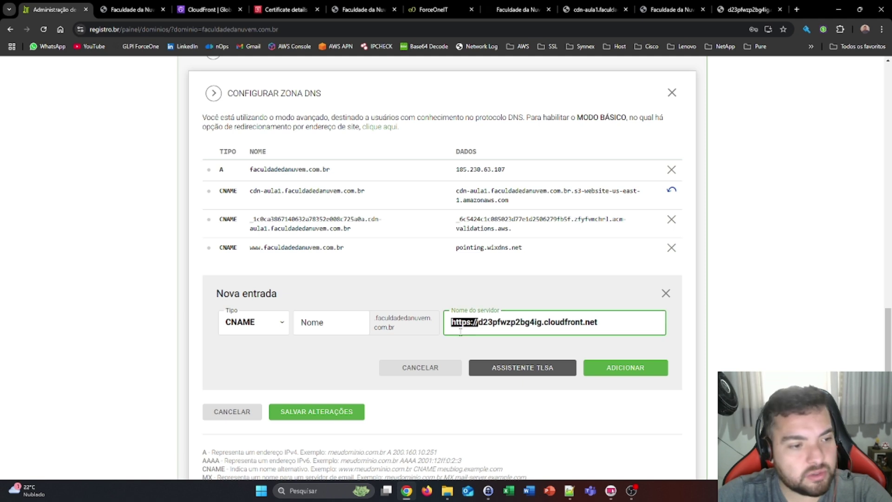
key(BackSpace)
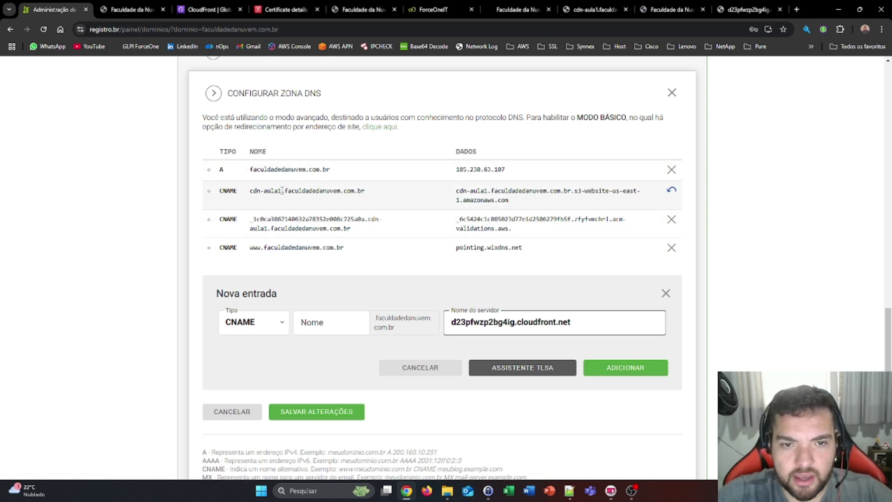
Name the new CNAME entry cdn-aula1 without leading spaces, add it and try to save the DNS zone changes
drag(282, 191, 249, 190)
key(ctrl+c)
click(333, 322)
key(ctrl+v)
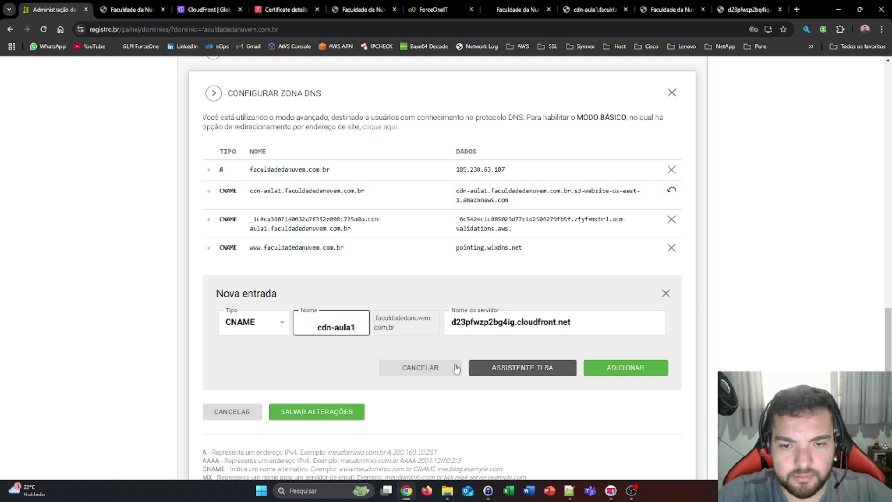
drag(318, 327, 143, 317)
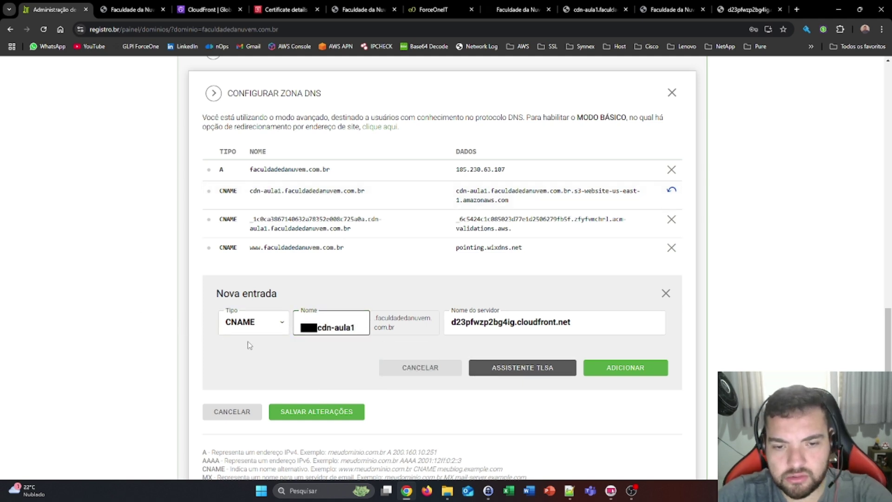
key(BackSpace)
click(617, 368)
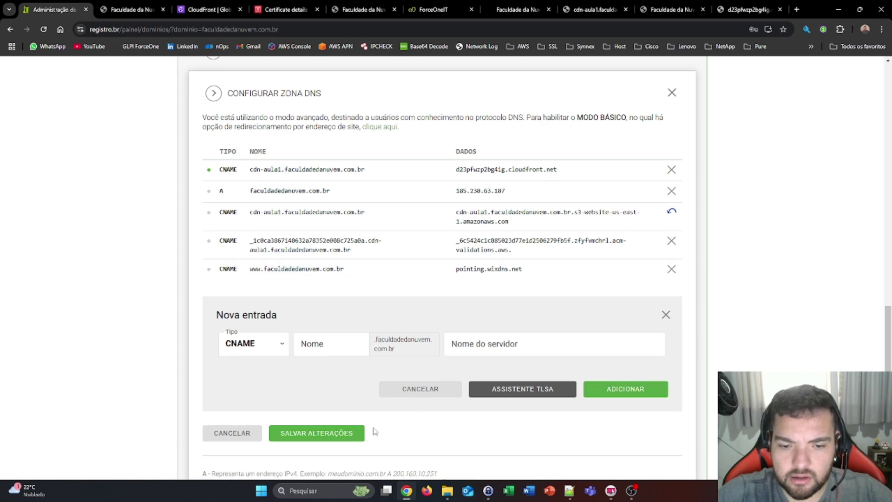
click(305, 436)
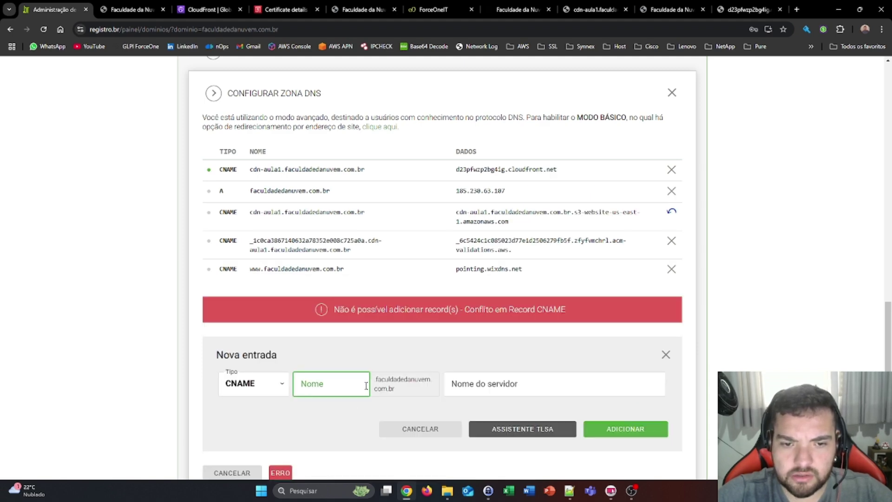
Copy the CloudFront domain from the new cdn-aula1 entry, mark that entry for removal too and save the DNS zone
scroll(366, 387, down, 5)
scroll(408, 378, up, 5)
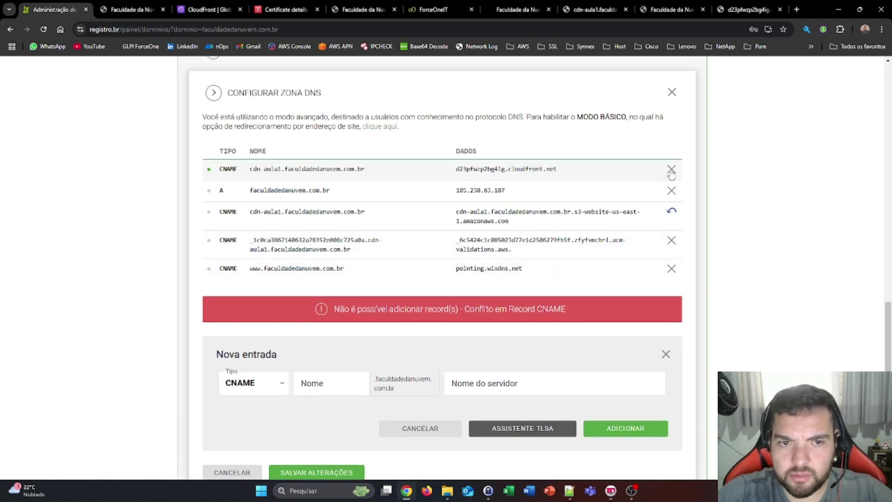
drag(586, 172, 446, 177)
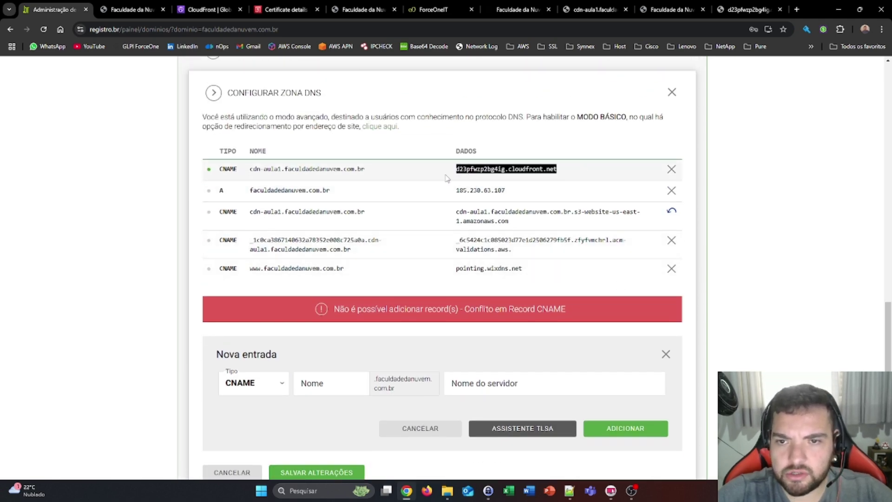
click(671, 169)
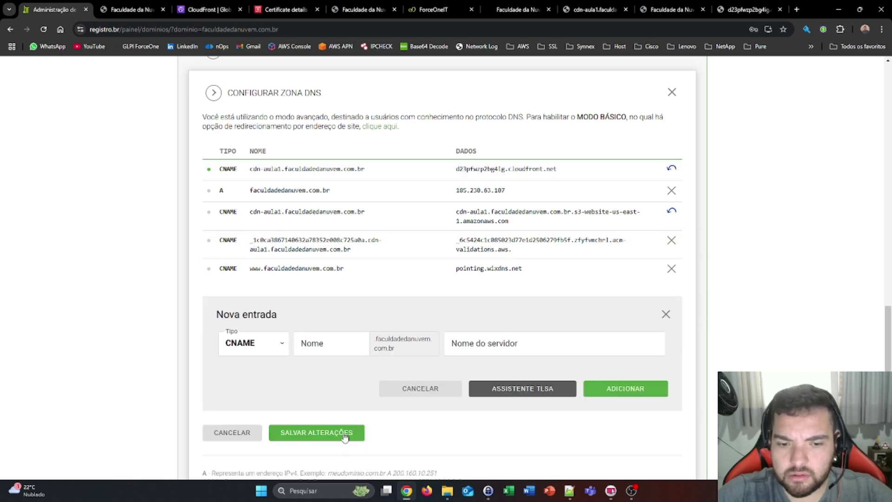
click(320, 434)
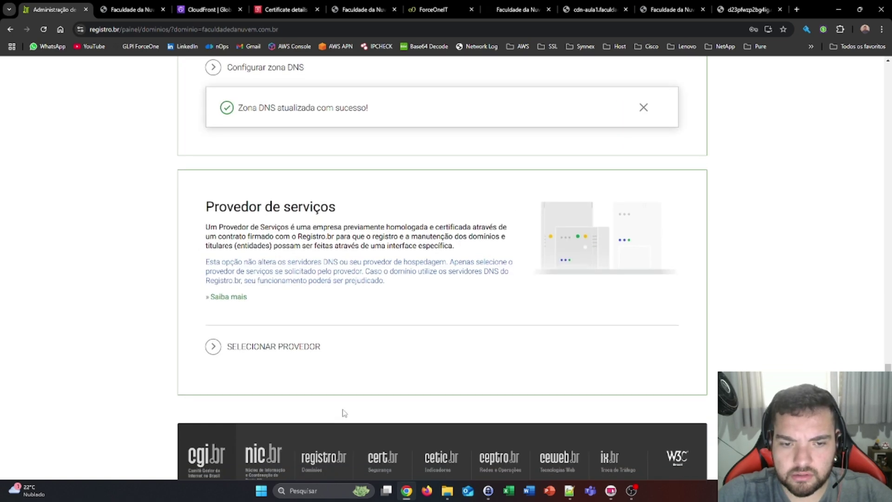
Reopen the DNS zone configuration and start a CNAME entry with server name d23pfwzp2bg4ig.cloudfront.net, without leading spaces
click(234, 207)
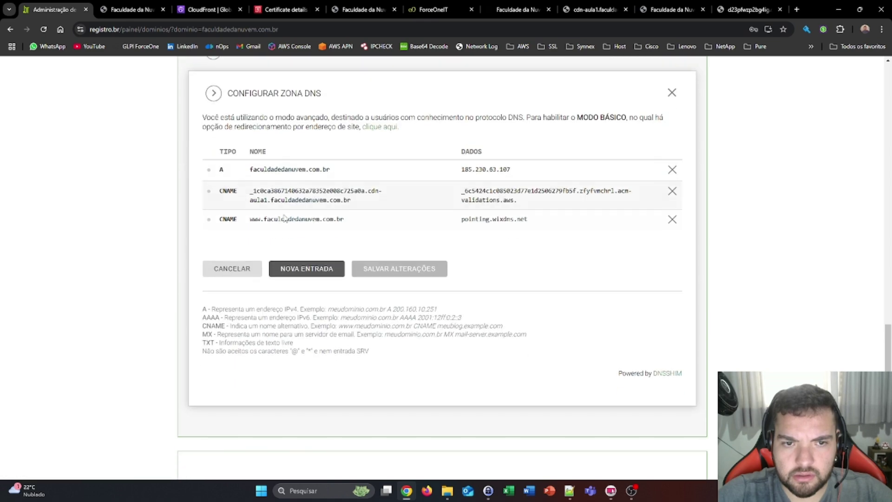
click(308, 268)
click(254, 294)
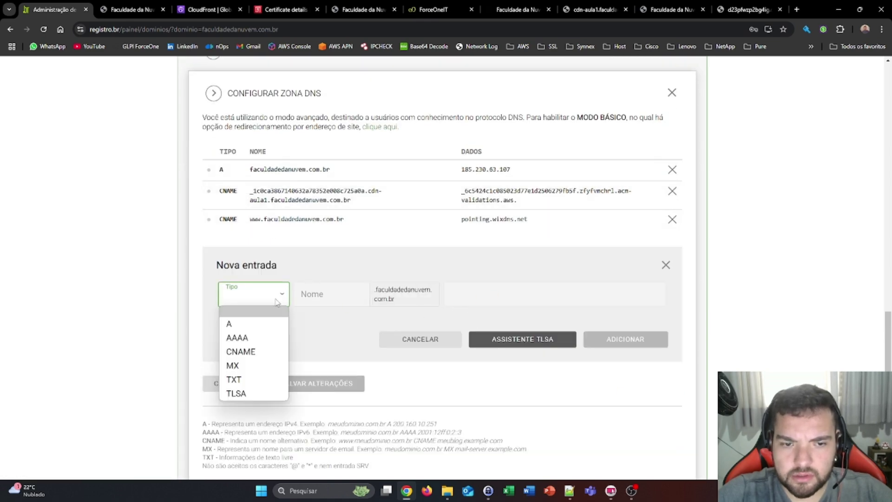
click(253, 350)
click(484, 293)
key(ctrl+v)
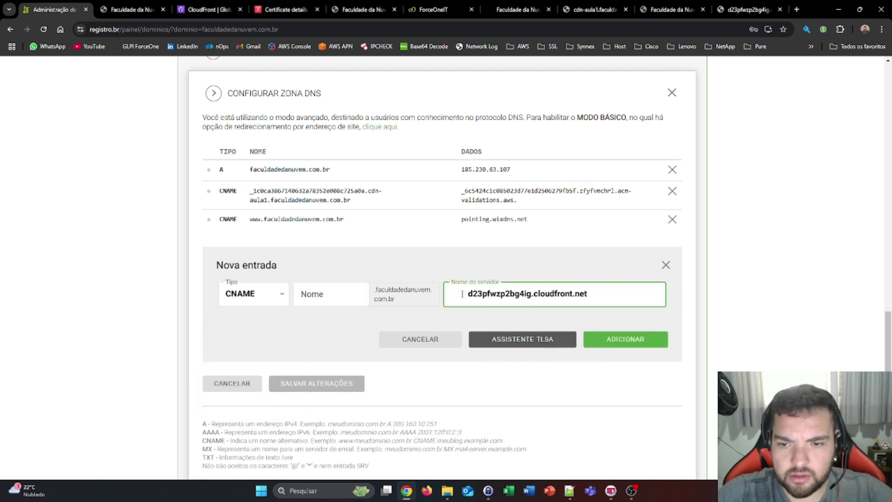
drag(469, 293, 349, 293)
key(BackSpace)
Name the CNAME entry cdn-aula1, add it to the zone and save the DNS changes
click(347, 293)
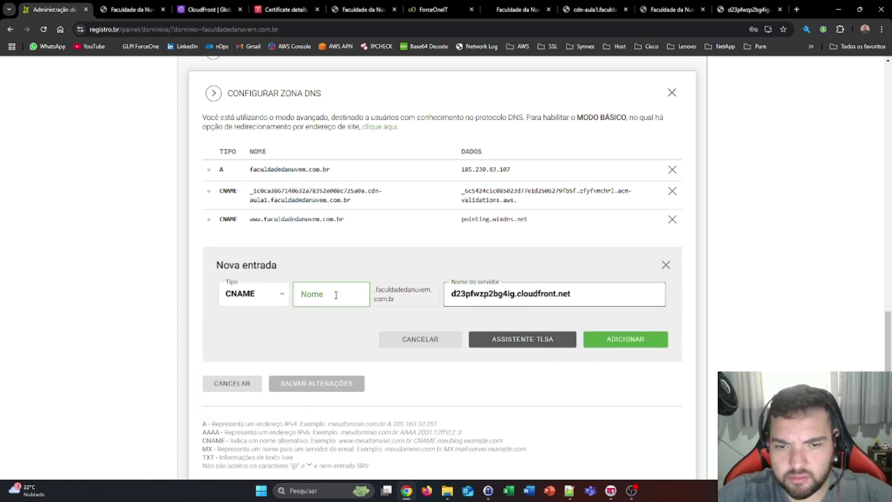
click(334, 294)
click(362, 325)
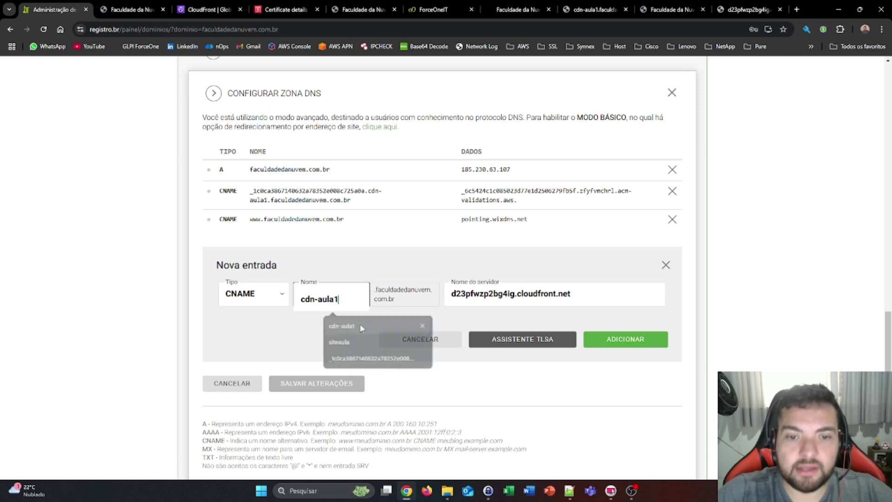
click(625, 342)
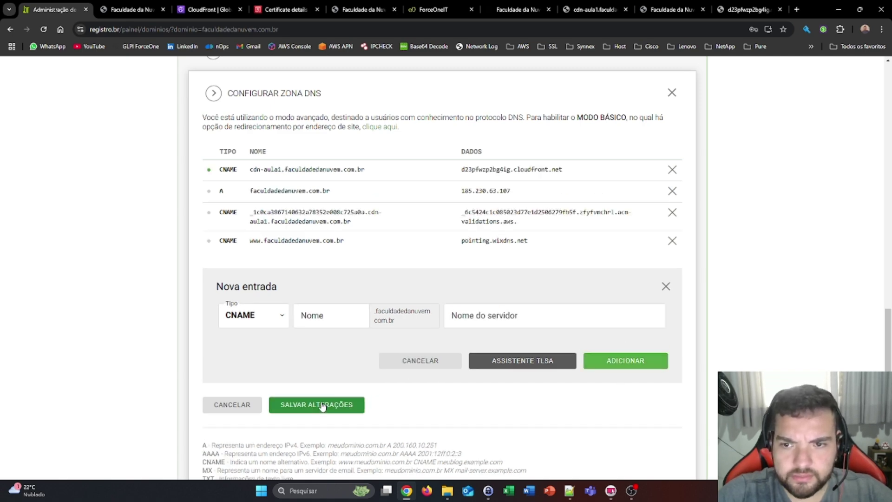
click(319, 405)
scroll(408, 360, up, 4)
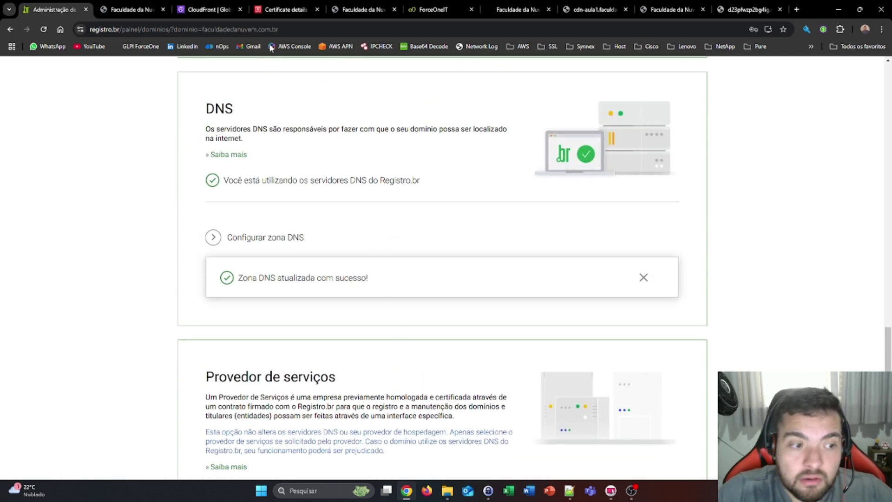
Reload the CloudFront distribution's page and examine its origins, alternate domain names and custom SSL certificate settings
click(210, 5)
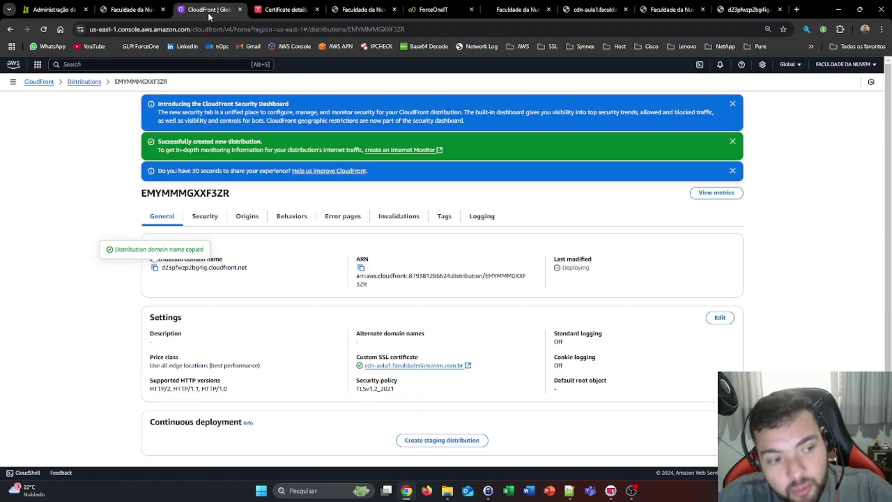
key(F5)
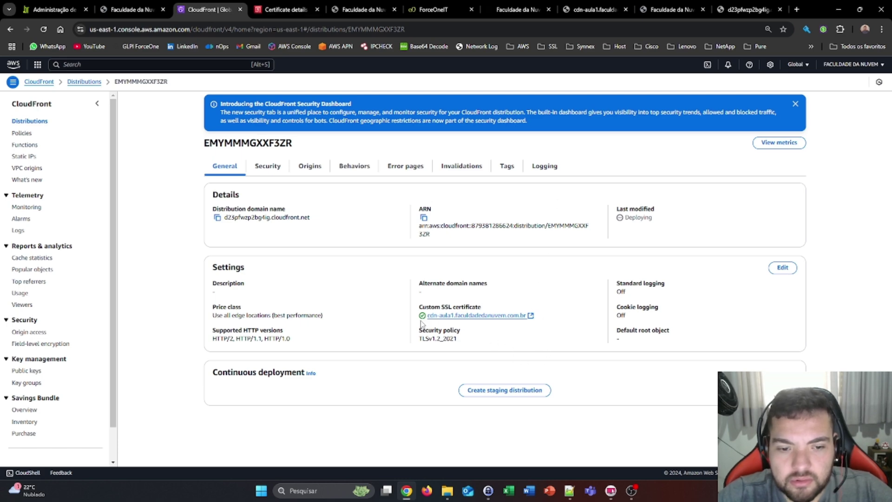
click(272, 171)
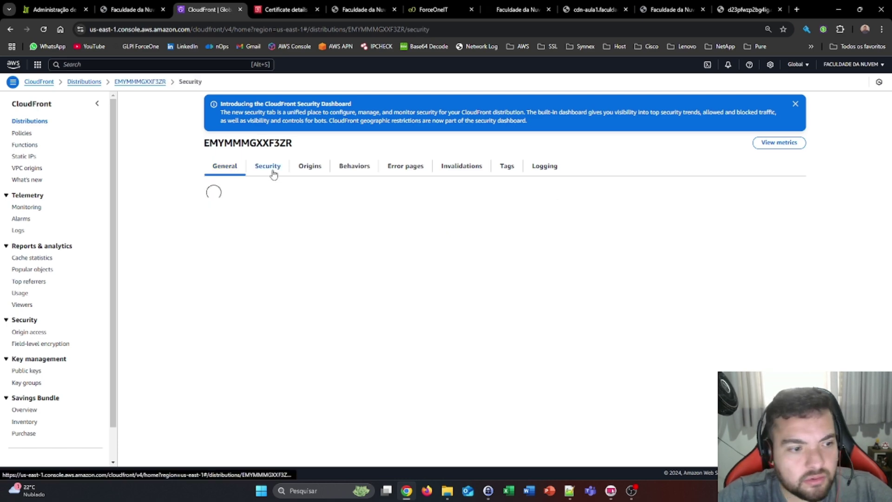
click(310, 166)
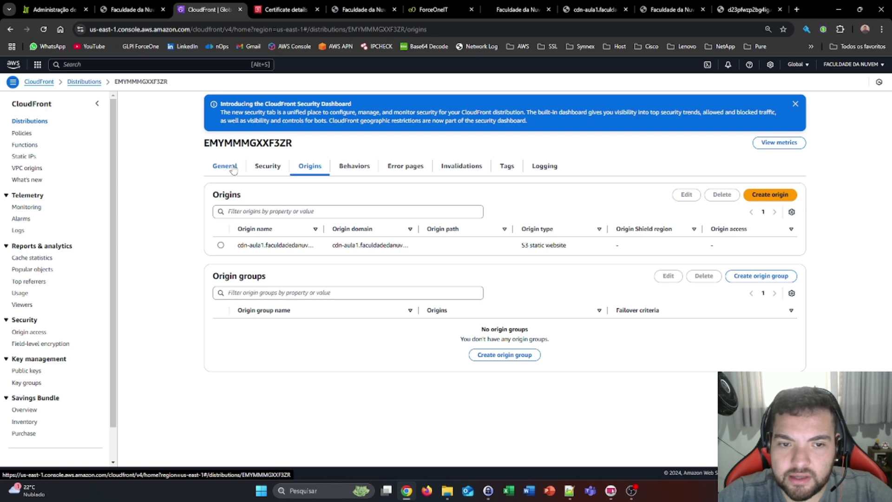
drag(324, 229, 354, 229)
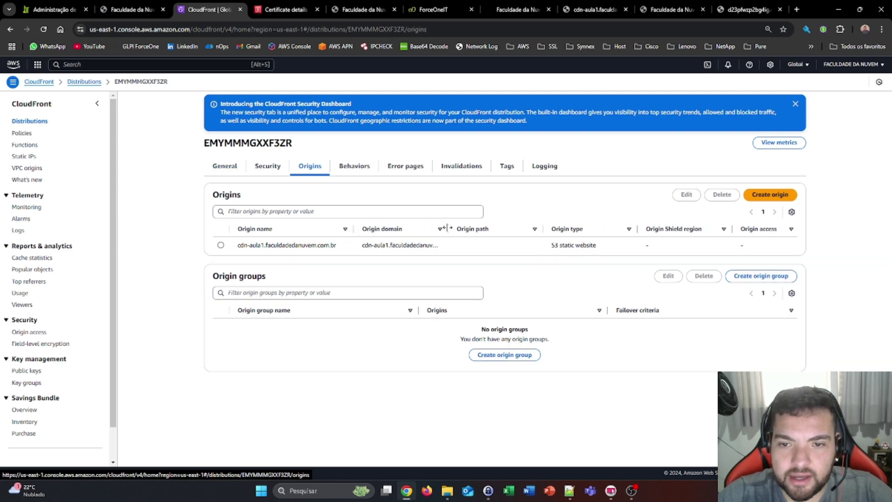
click(225, 167)
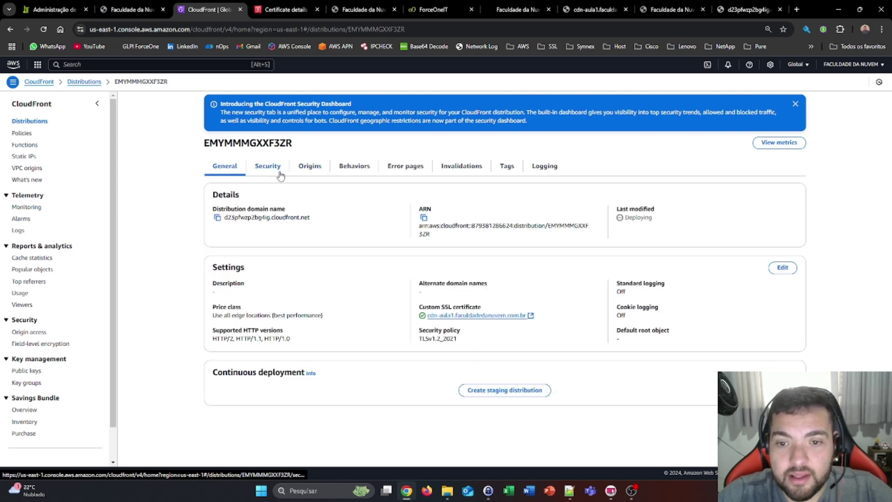
drag(407, 275, 490, 291)
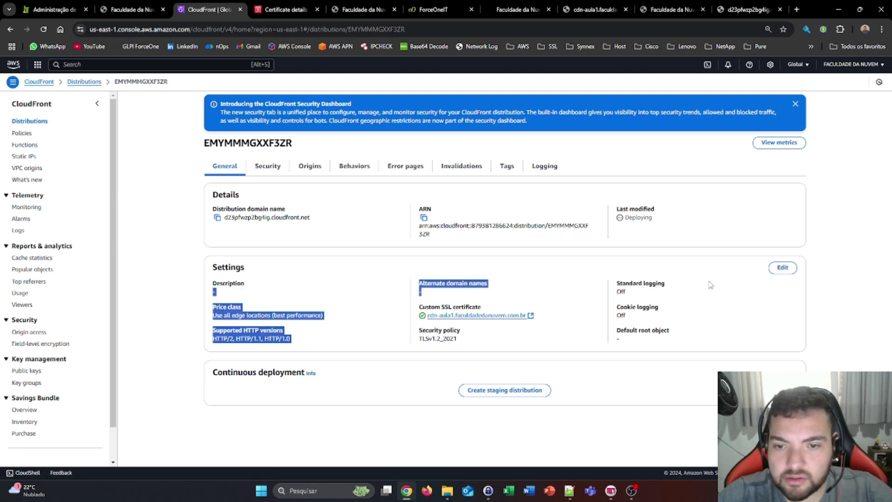
click(445, 287)
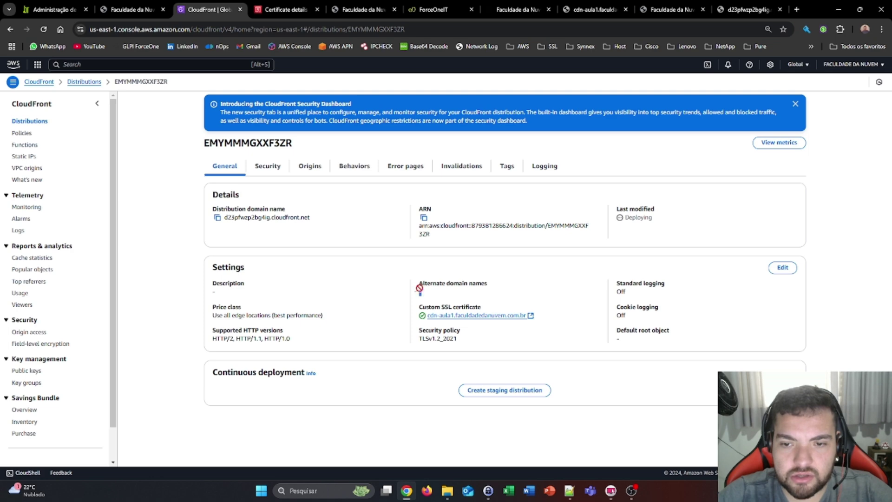
drag(421, 290, 446, 296)
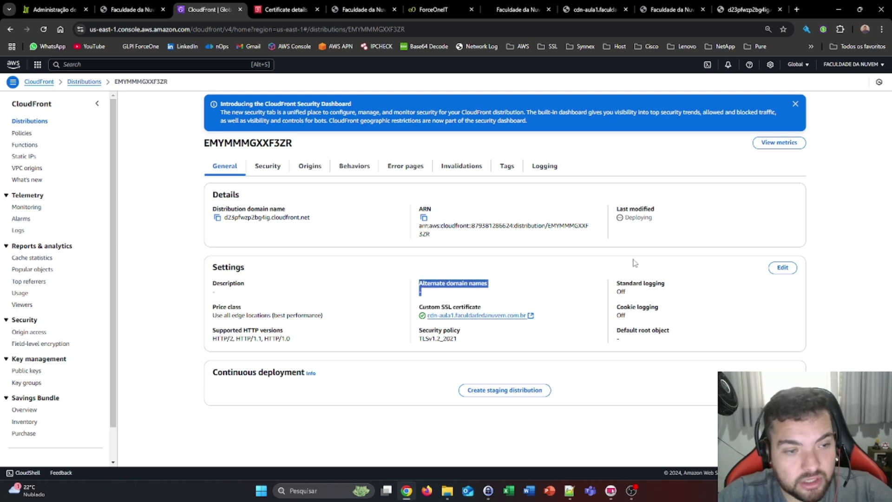
Add the alternate domain name cdn-aula1.faculdadedanuvem.com.br to the CloudFront distribution's settings and save the changes
click(783, 268)
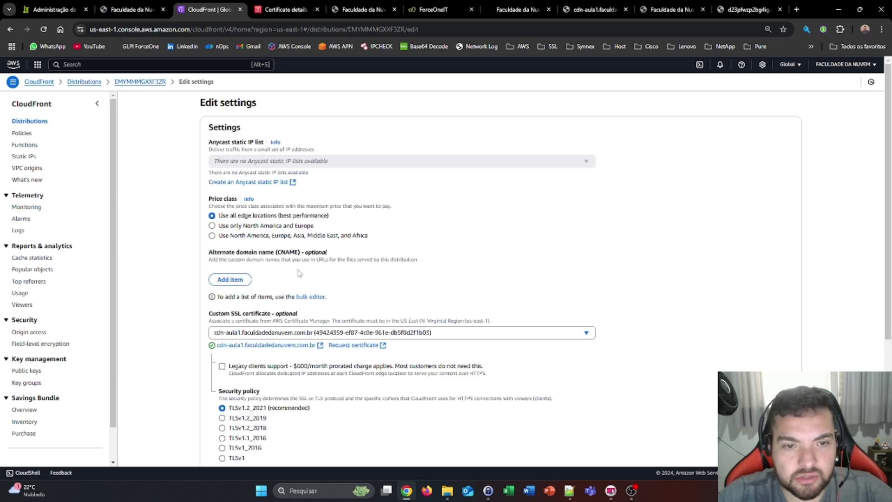
scroll(308, 279, down, 2)
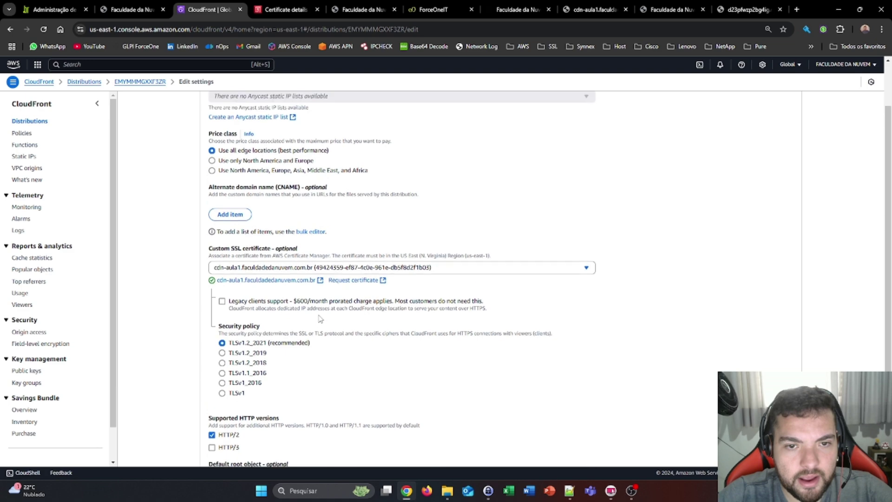
scroll(320, 318, up, 1)
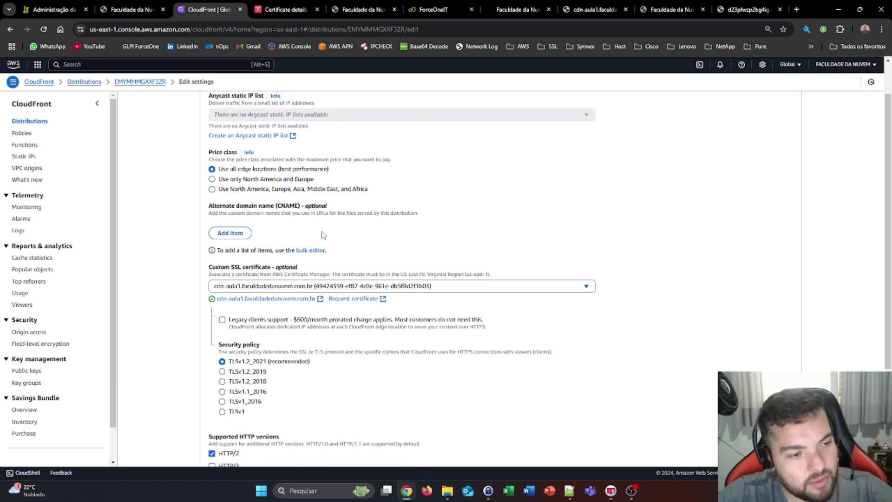
click(242, 233)
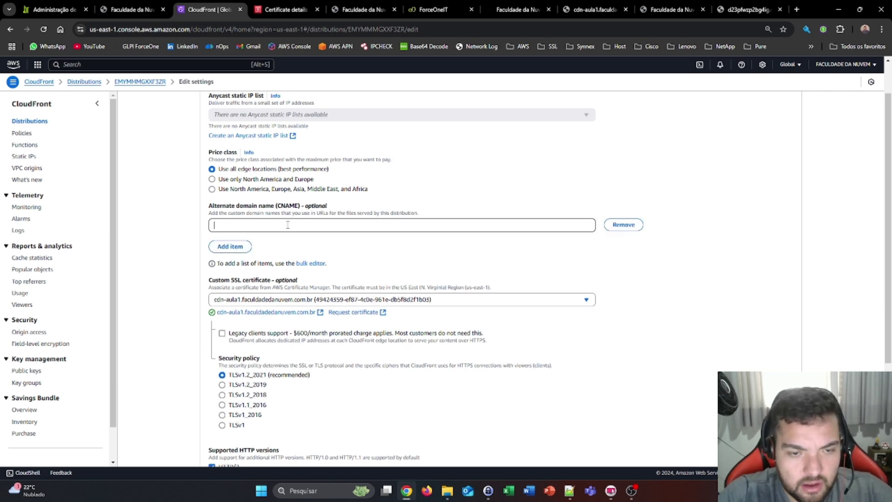
text(cdn)
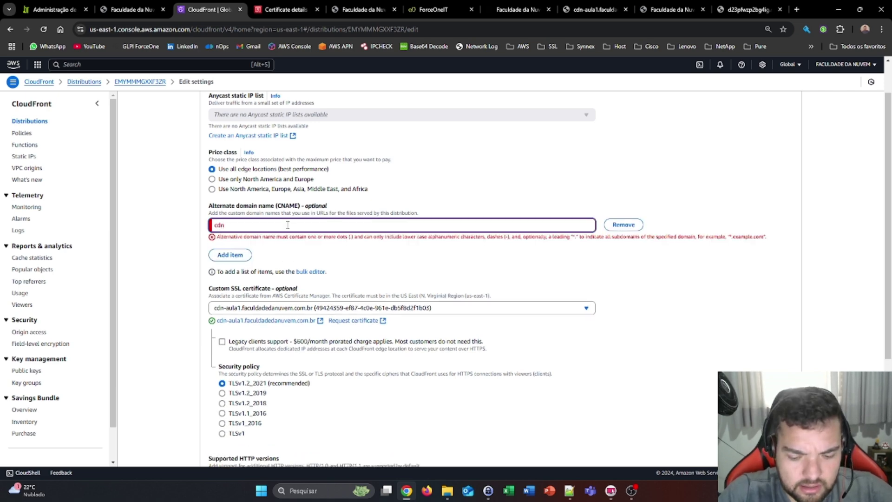
text(-aula1.)
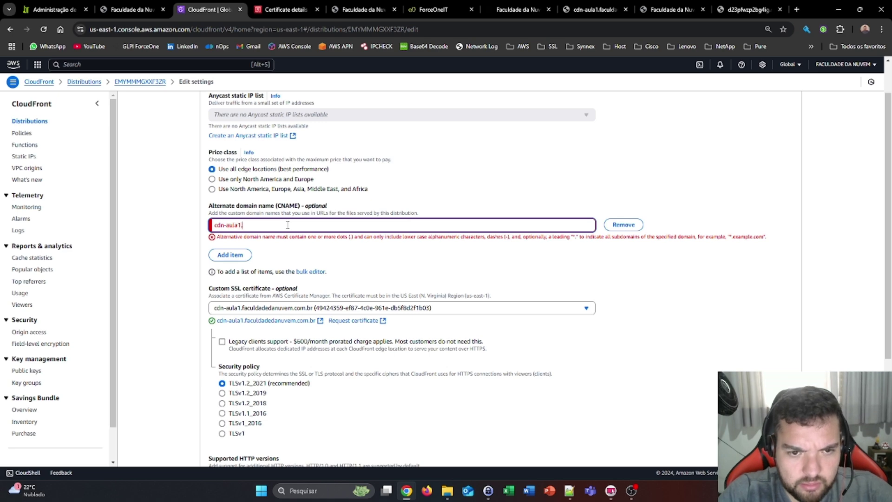
text(faculdade)
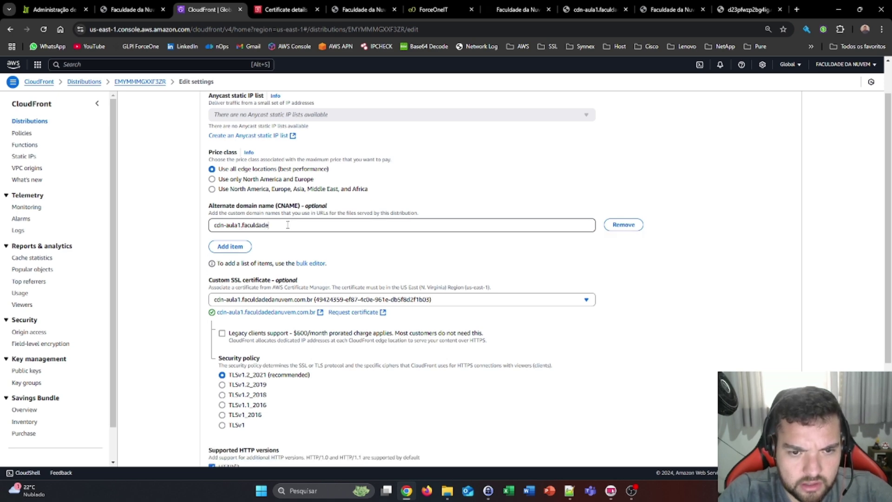
text(danuvem.c)
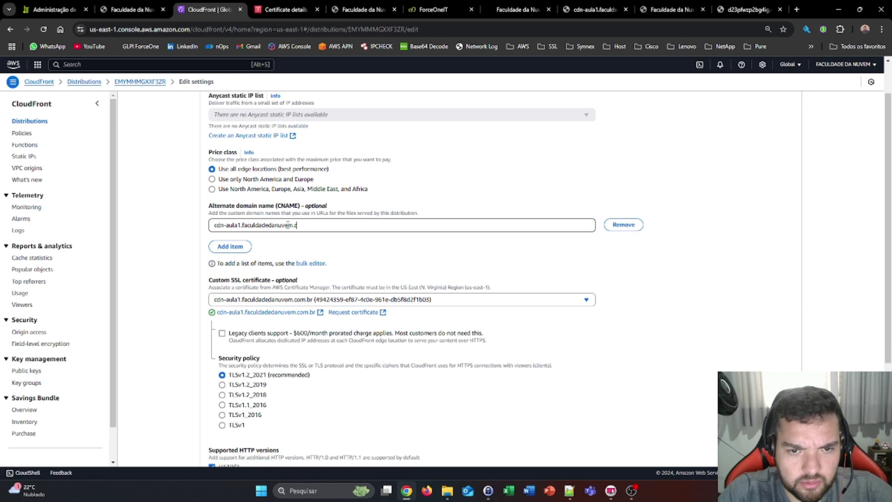
text(om.br)
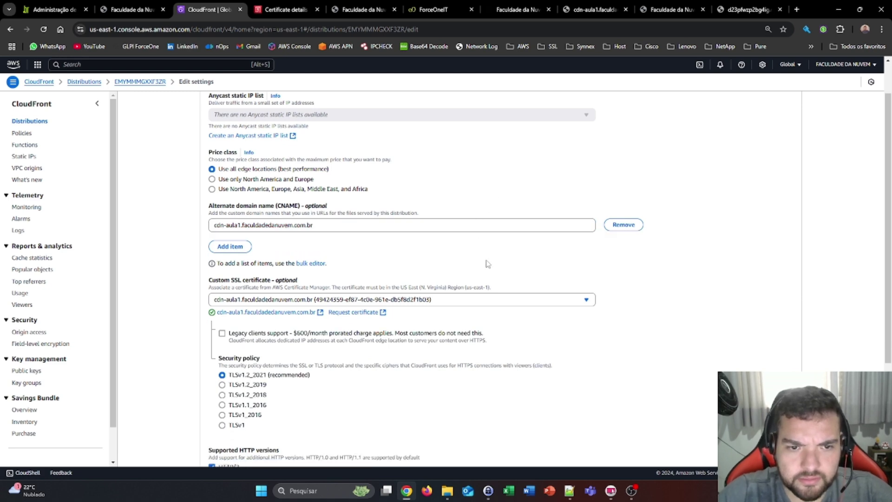
scroll(527, 302, down, 4)
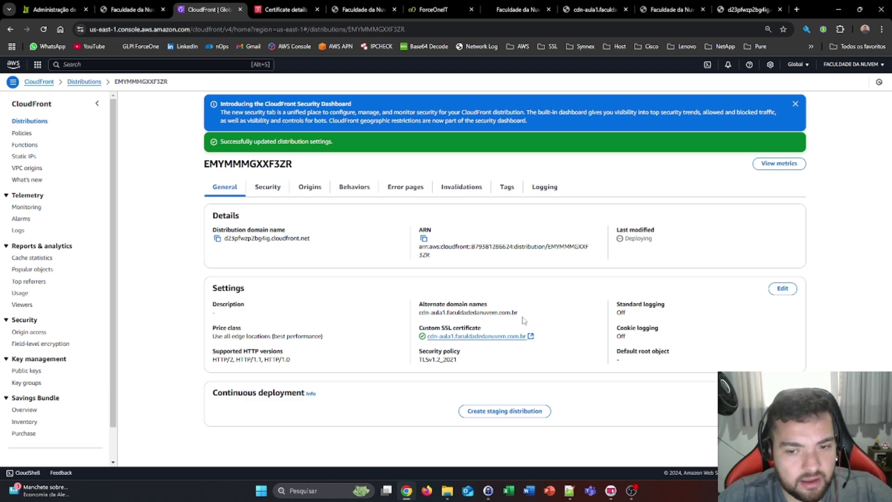
Copy the distribution's alternate domain name and load cdn-aula1.faculdadedanuvem.com.br in the browser tab that holds the failed CloudFront address
drag(519, 315, 418, 302)
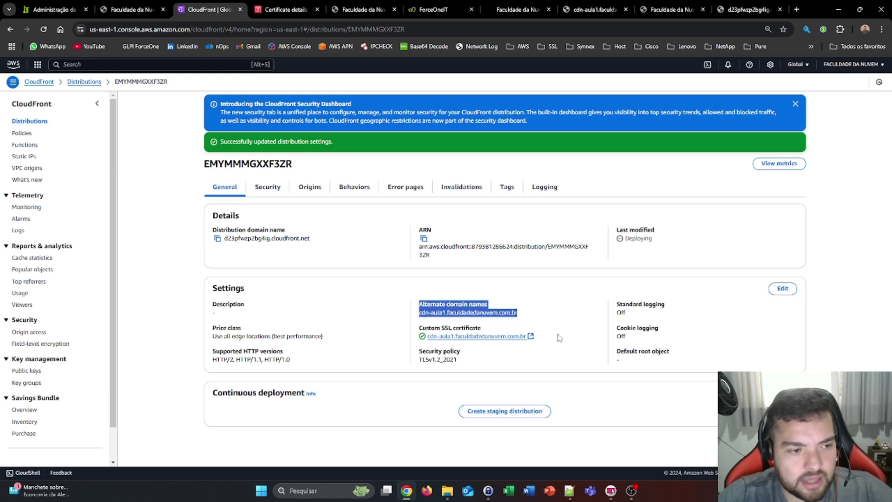
drag(554, 320, 418, 314)
key(ctrl+c)
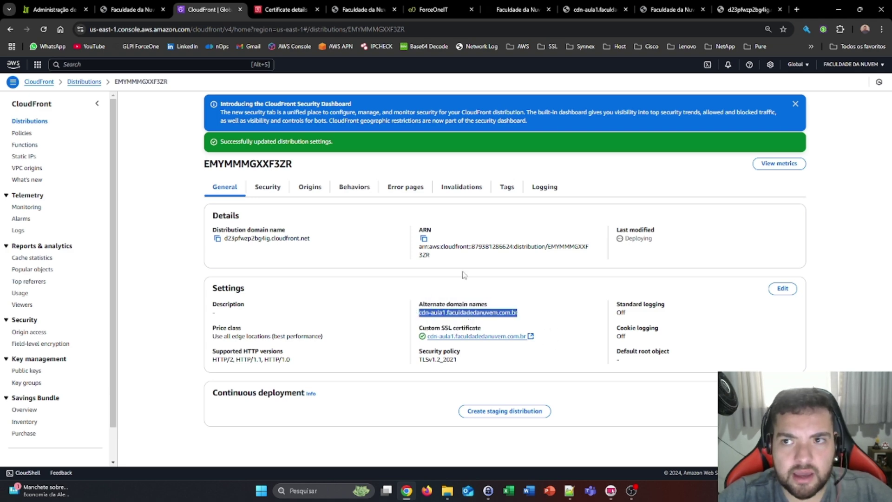
click(731, 10)
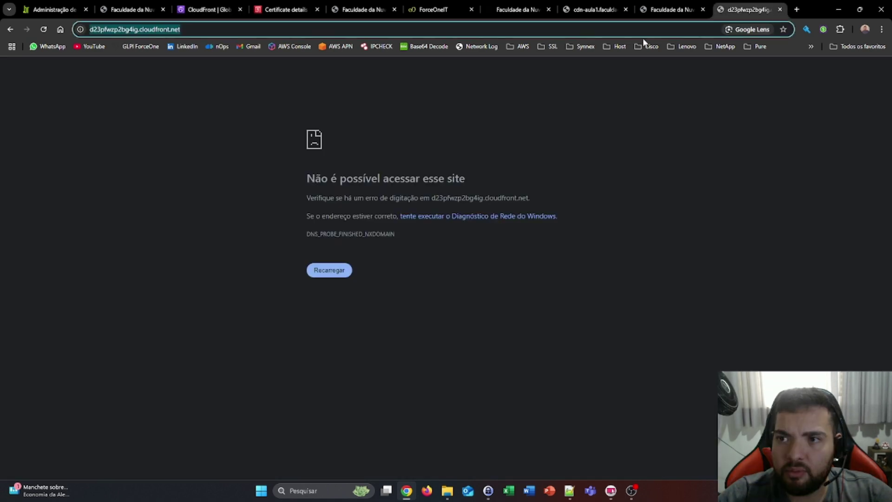
click(145, 29)
key(ctrl+v)
key(Return)
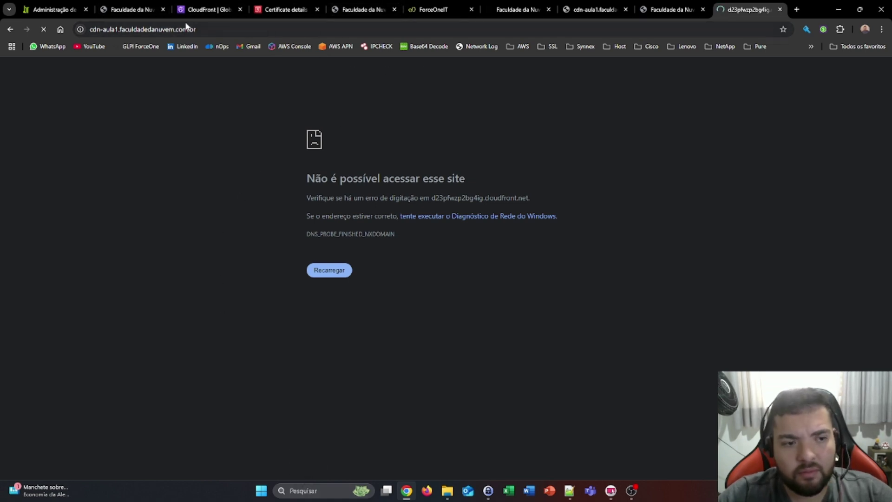
click(160, 5)
click(207, 10)
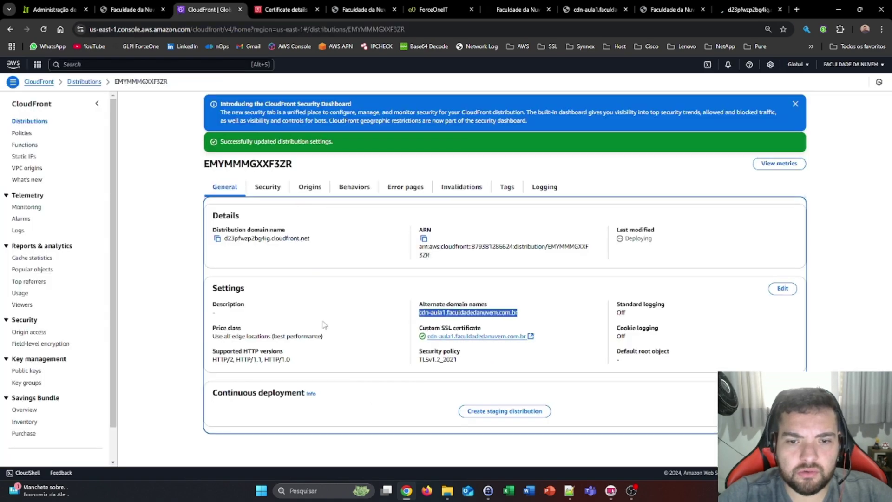
click(217, 239)
click(796, 9)
key(ctrl+v)
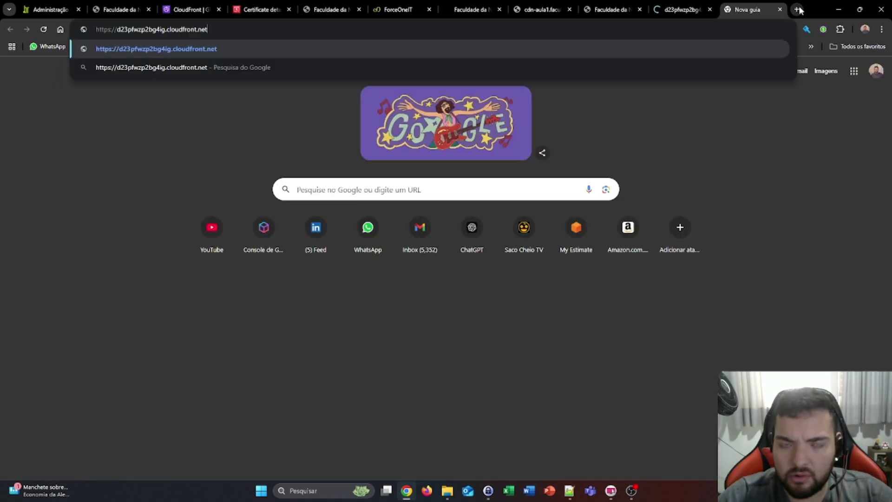
key(Return)
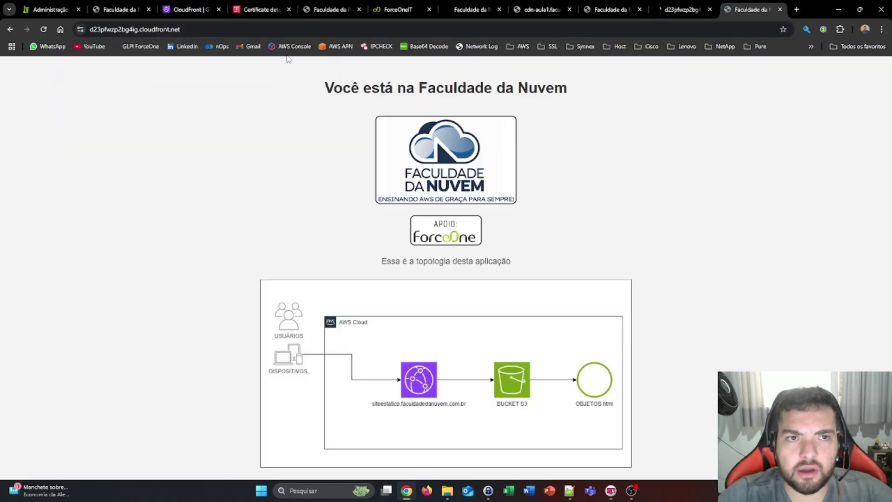
click(780, 9)
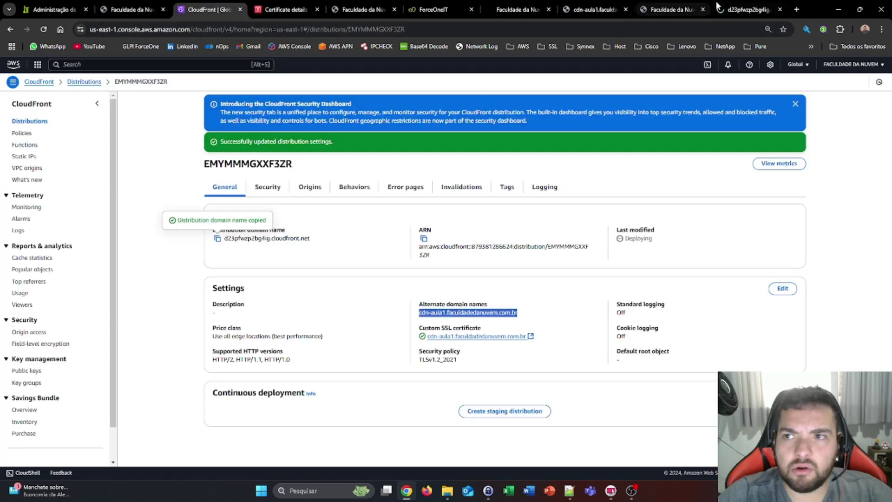
Return to the tab loading cdn-aula1.faculdadedanuvem.com.br, check its address and close it
click(757, 4)
drag(217, 34, 37, 37)
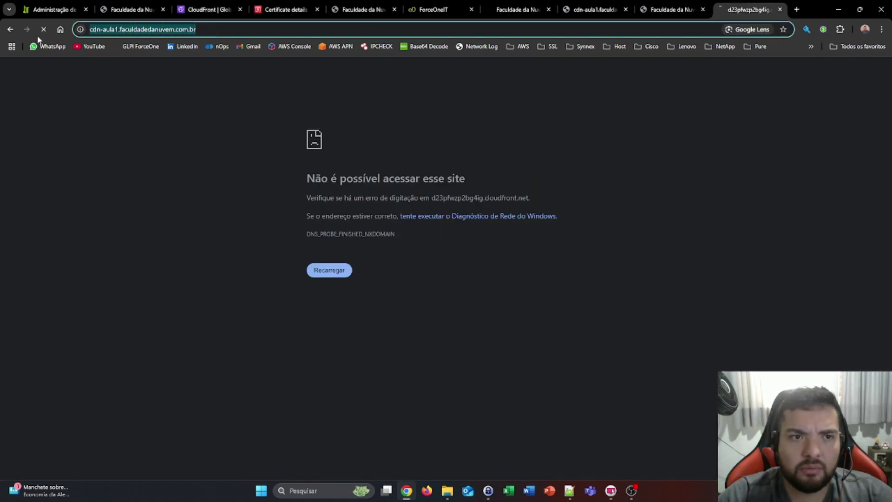
click(780, 9)
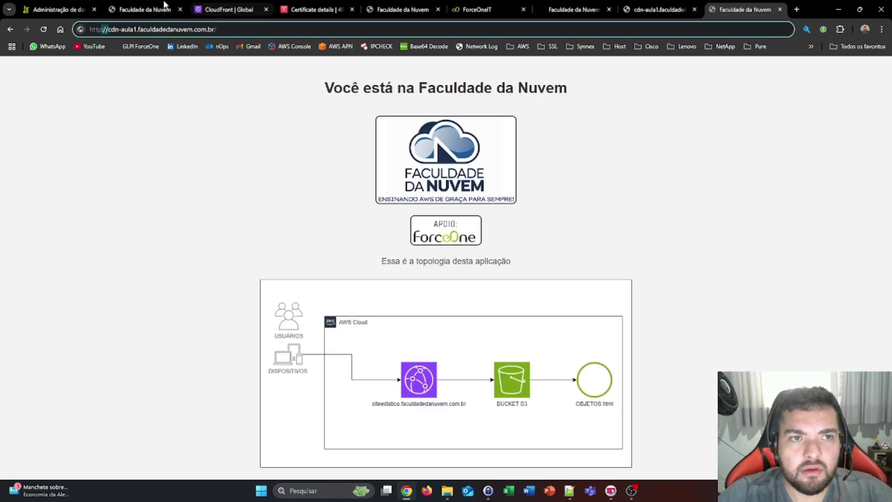
click(180, 196)
key(ctrl+shift+n)
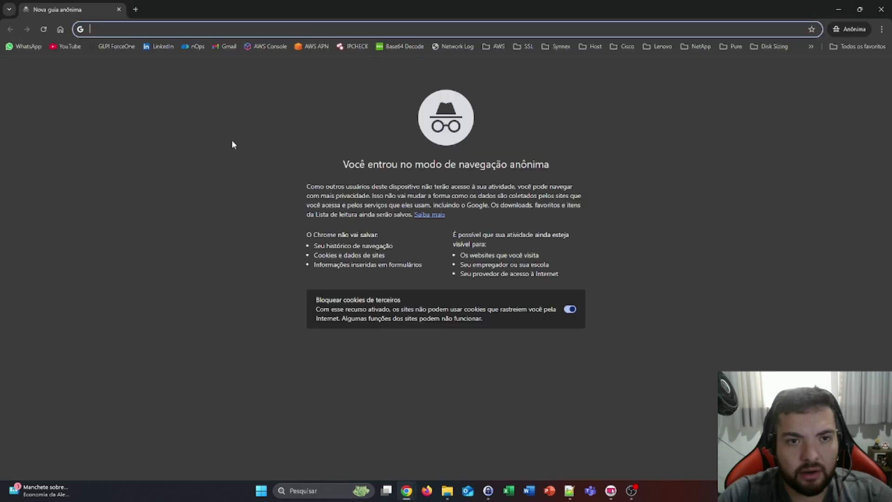
key(ctrl+v)
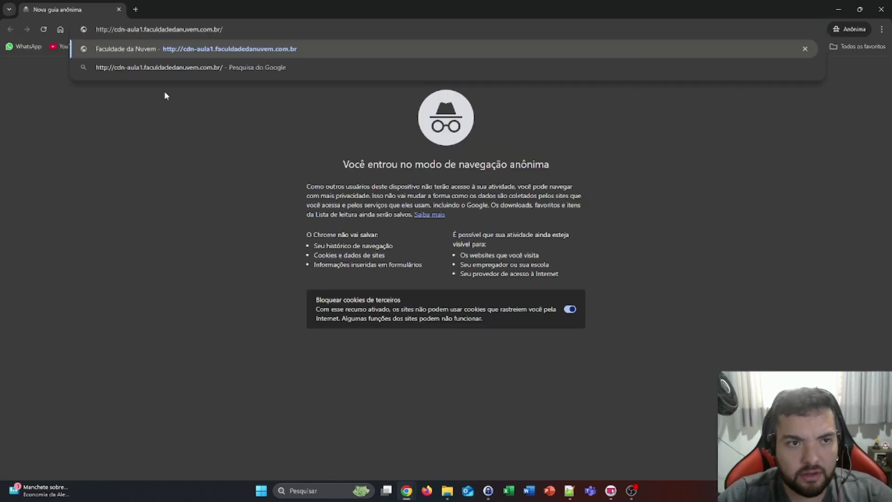
click(107, 30)
text(s)
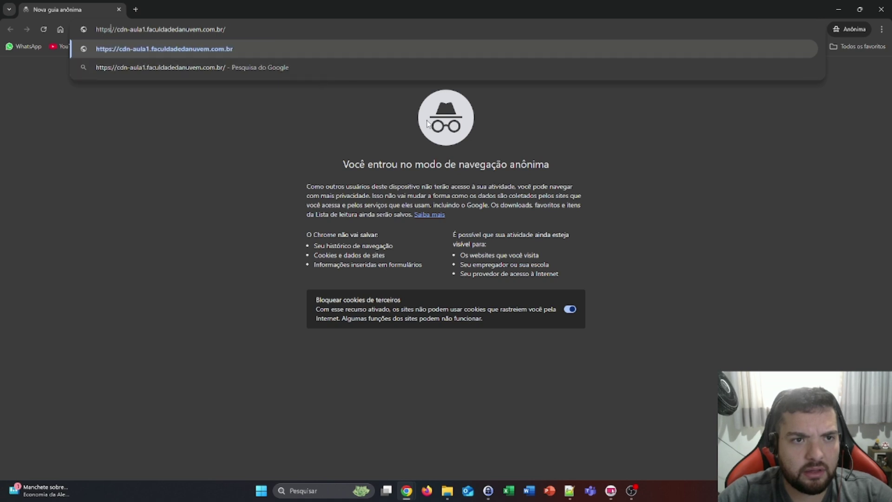
key(Return)
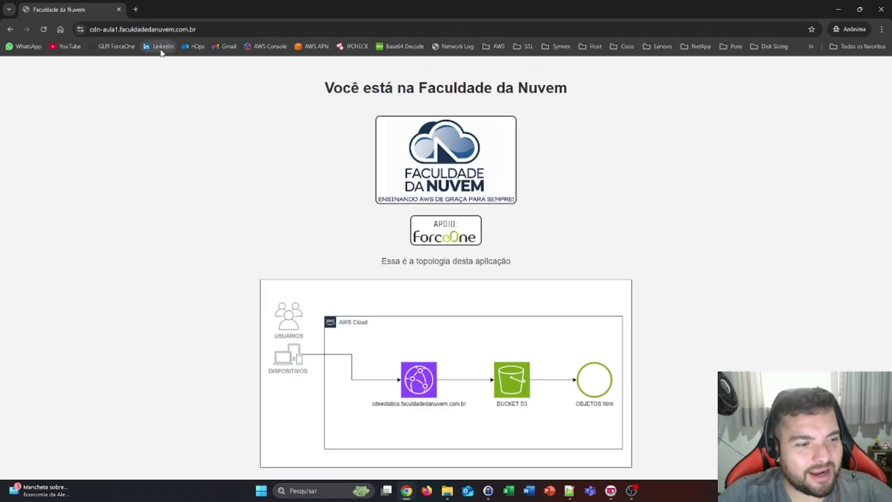
double_click(125, 33)
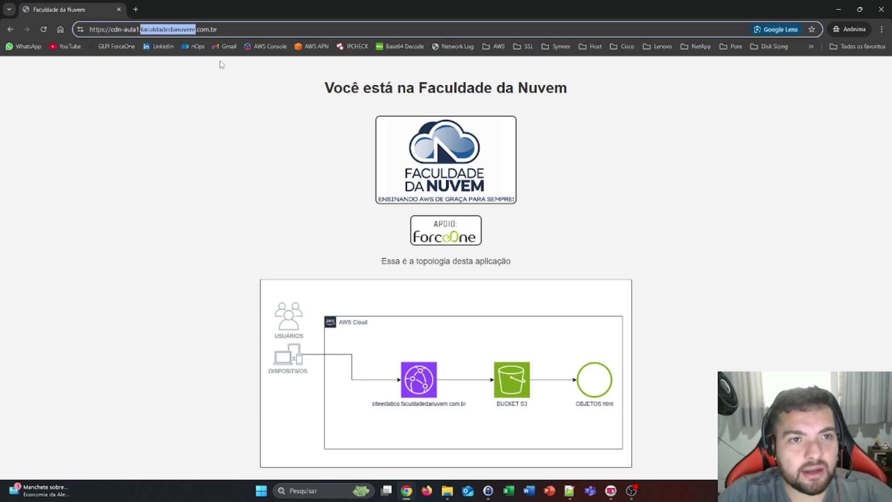
click(215, 138)
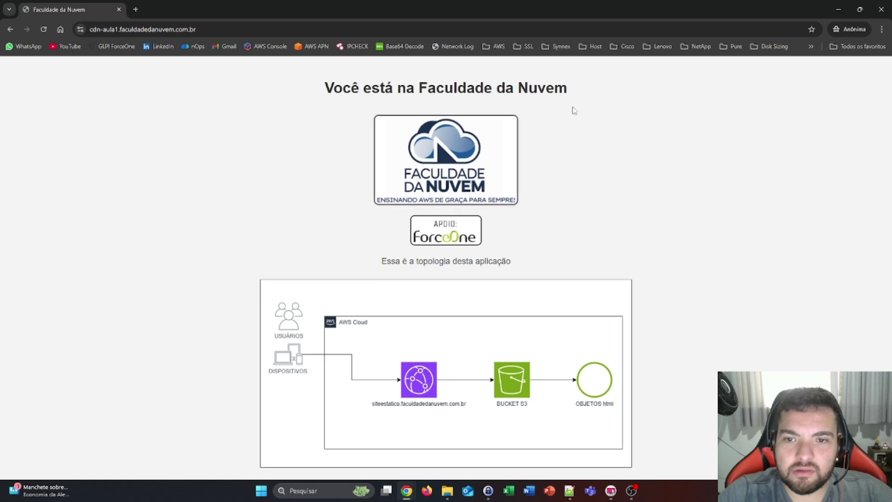
click(122, 29)
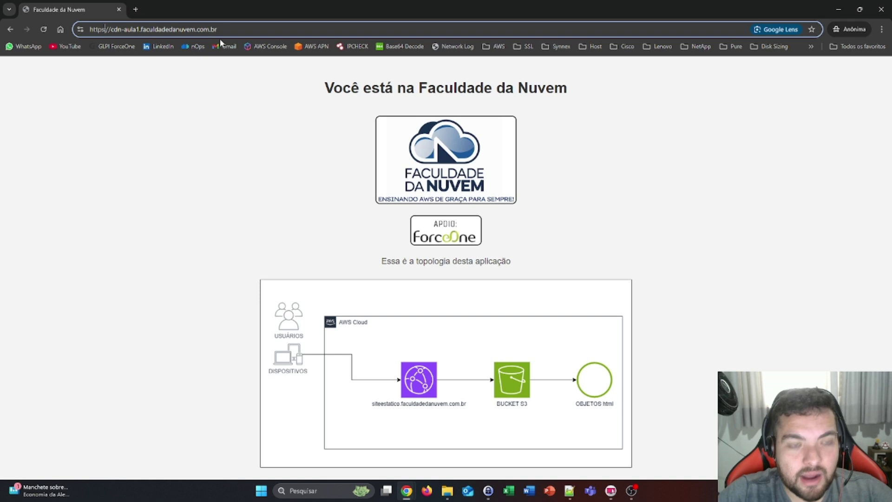
key(BackSpace)
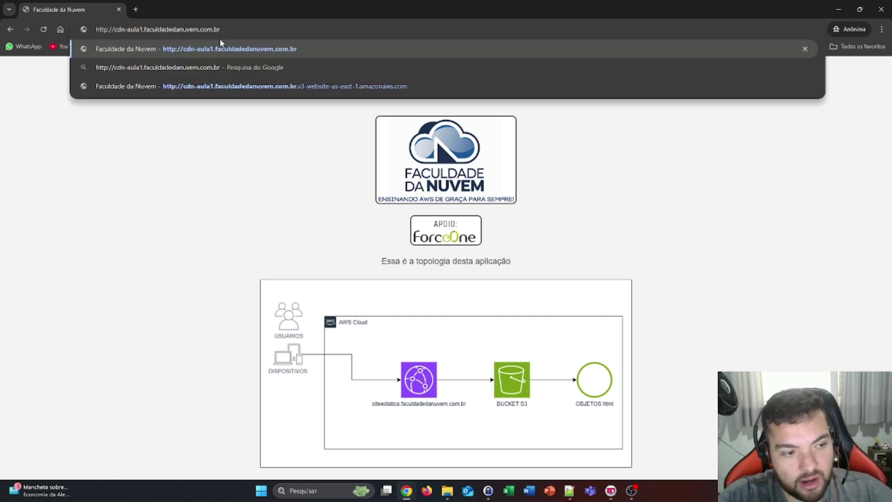
key(Return)
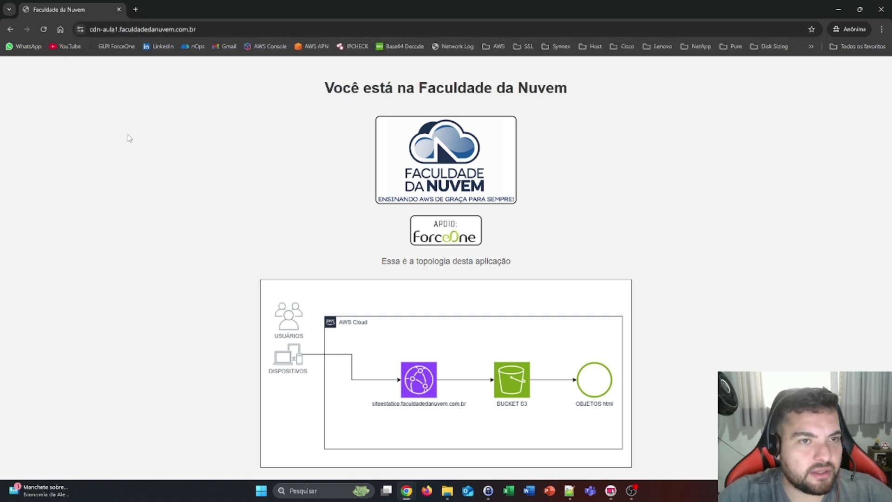
click(134, 29)
click(169, 68)
double_click(167, 29)
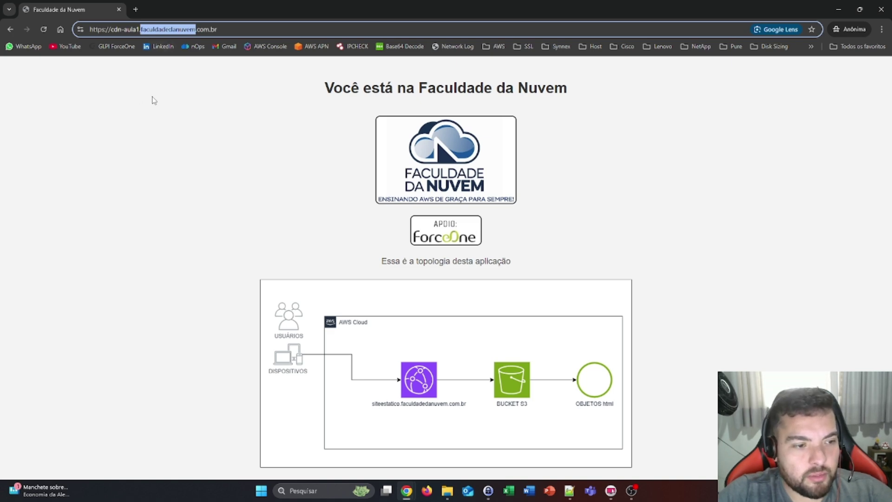
Inspect the page with the developer tools and reload it to record its network requests
right_click(155, 81)
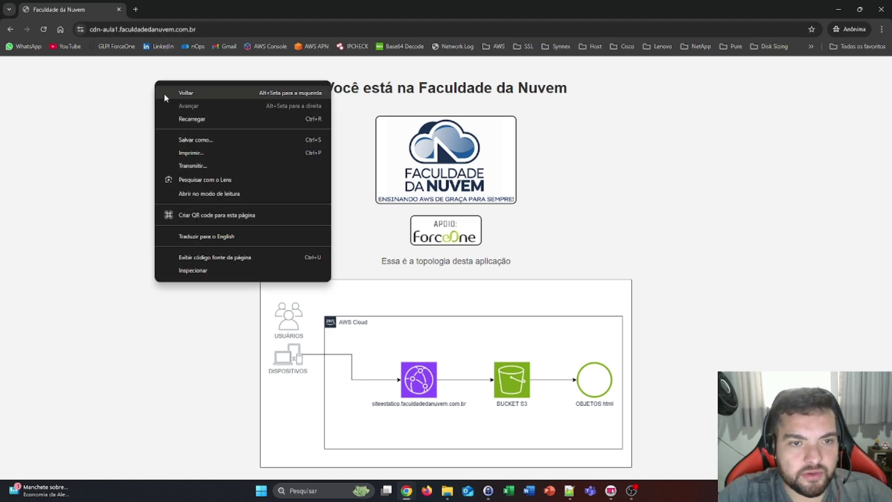
click(229, 267)
click(188, 99)
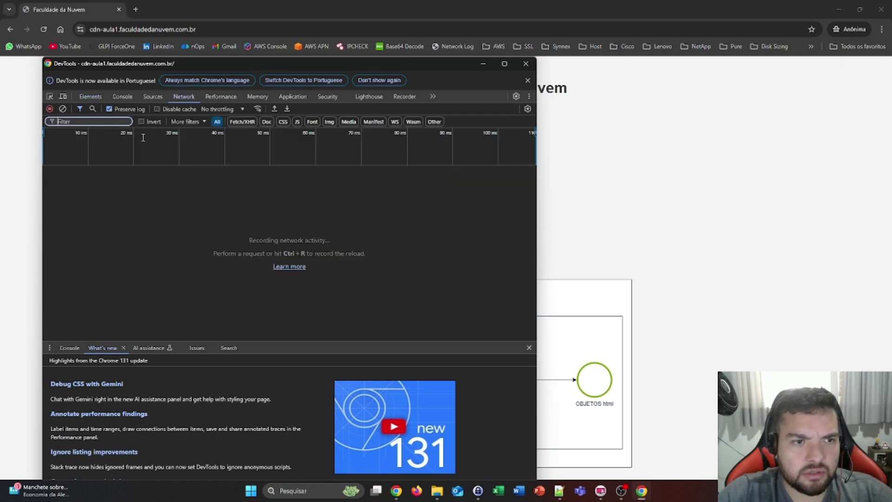
click(49, 108)
click(50, 109)
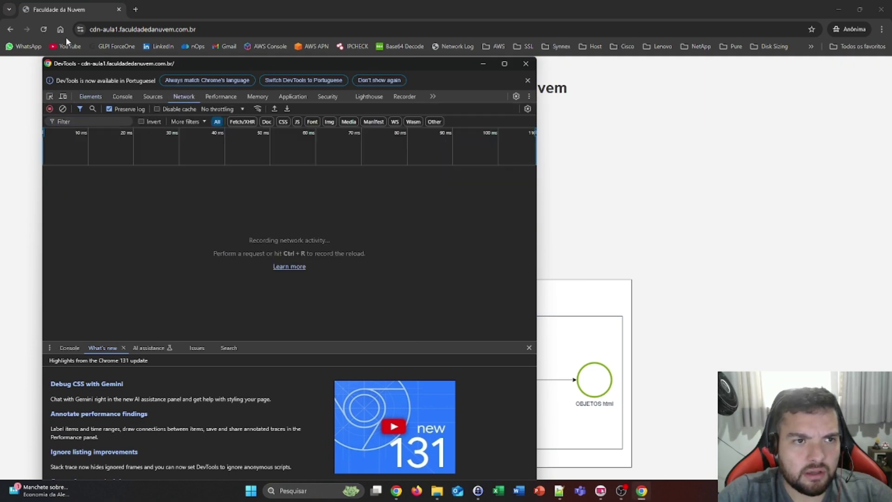
click(43, 29)
key(alt+Tab)
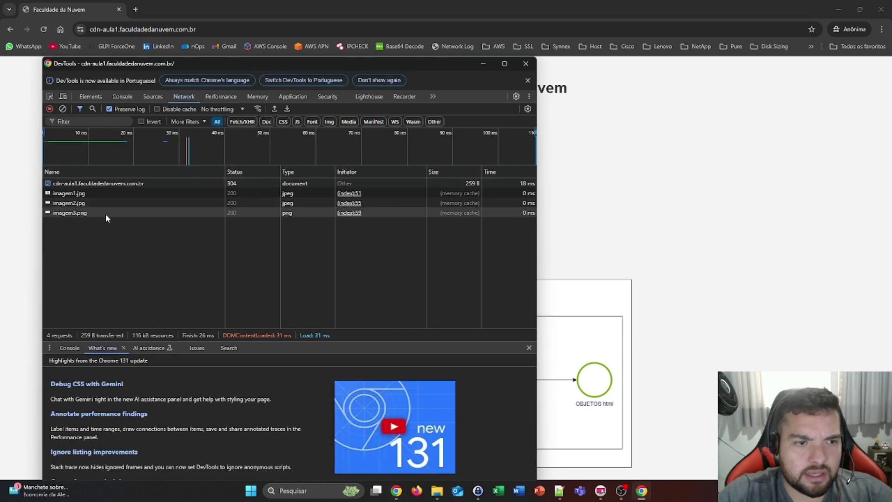
Examine the general, response and request headers of the cdn-aula1.faculdadedanuvem.com.br document request, including the CloudFront cache entries, and close the developer tools
click(107, 185)
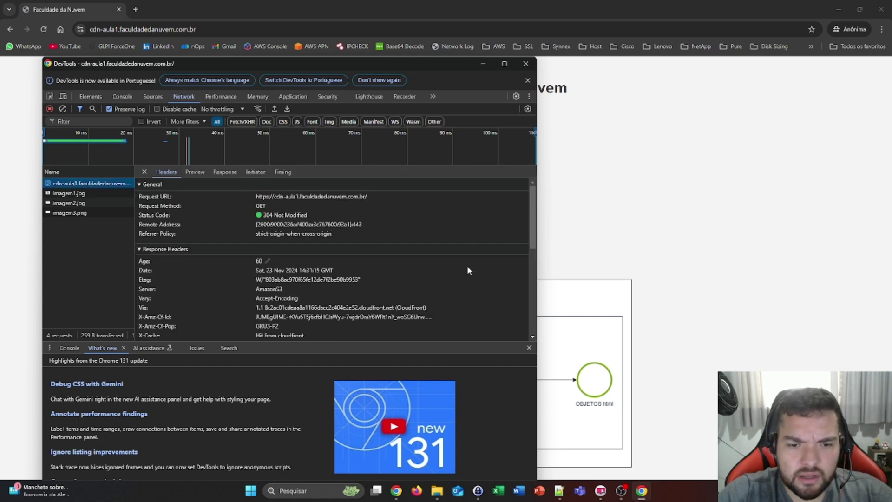
scroll(320, 313, down, 1)
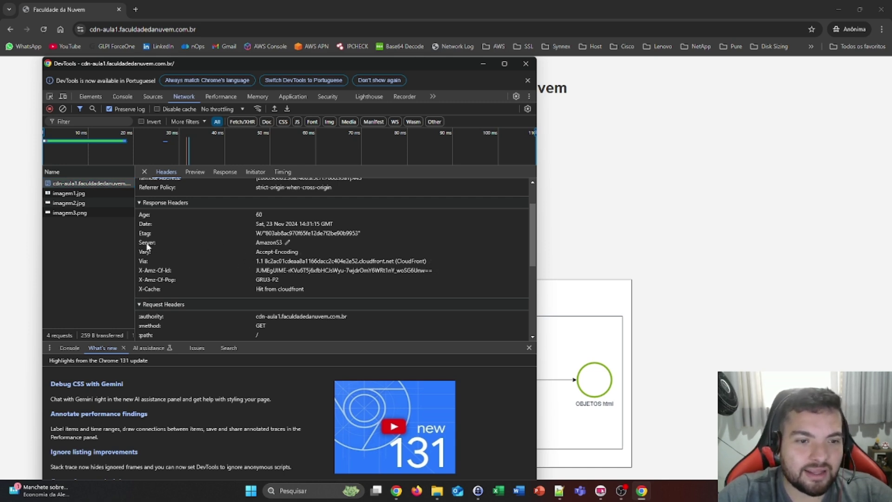
scroll(281, 246, down, 1)
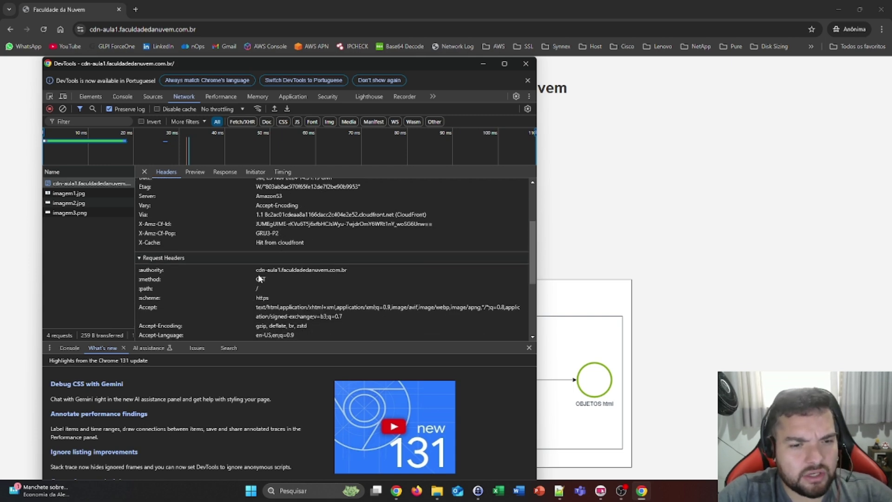
scroll(260, 279, down, 1)
scroll(264, 279, down, 1)
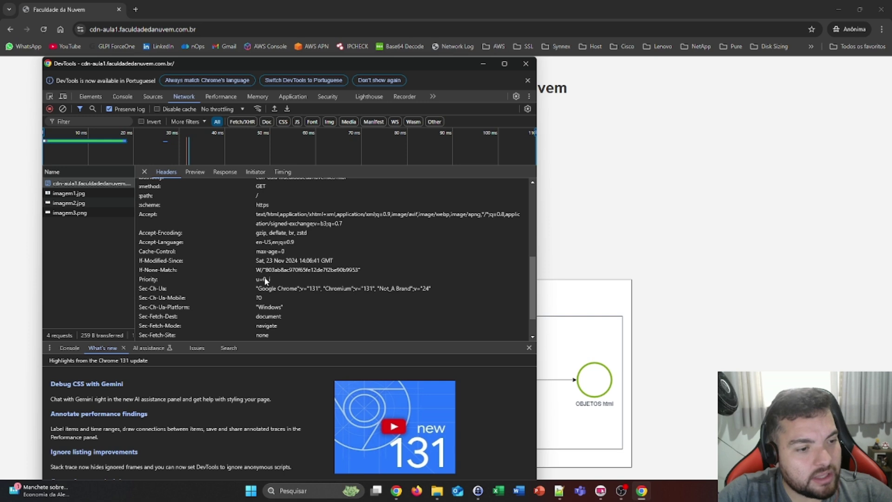
scroll(275, 265, up, 4)
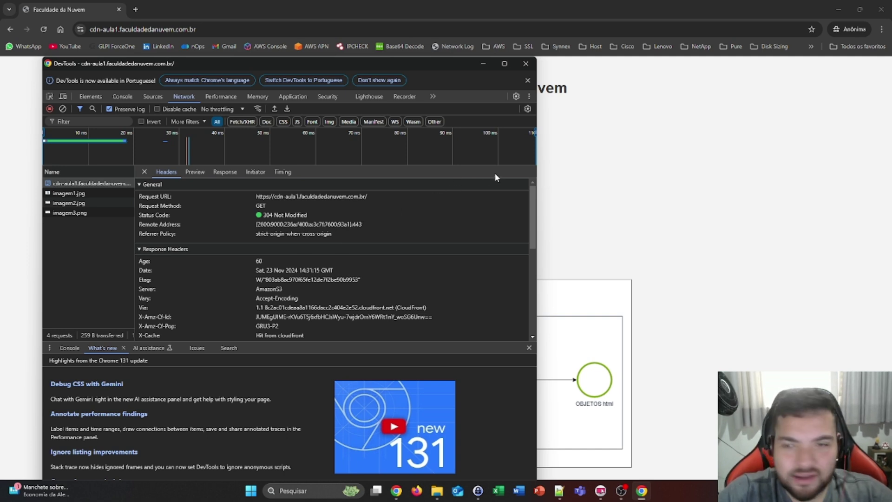
click(525, 65)
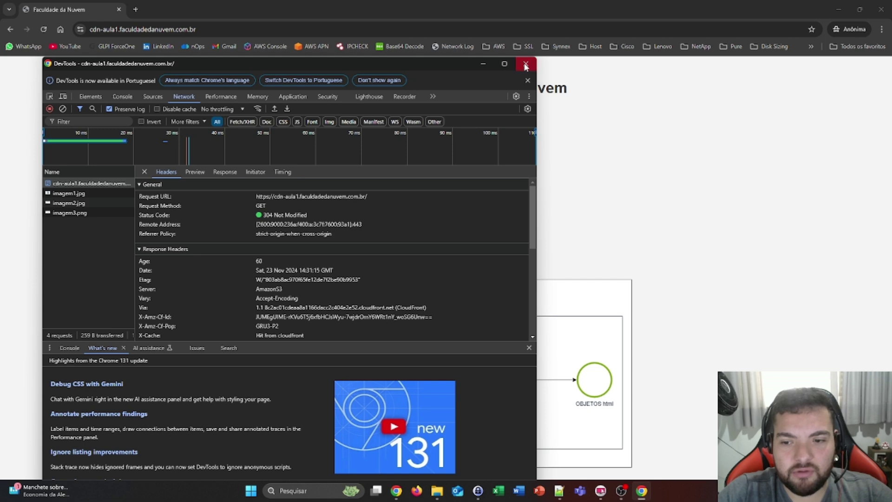